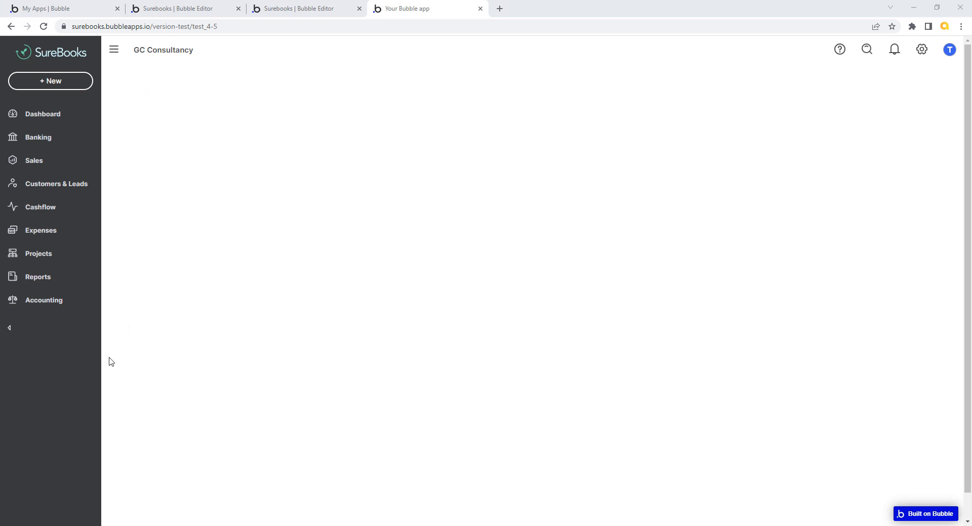
- Collapse and expand the side navigation repeatedly in the test_4-5 preview to examine both of its states
left_click(10, 329)
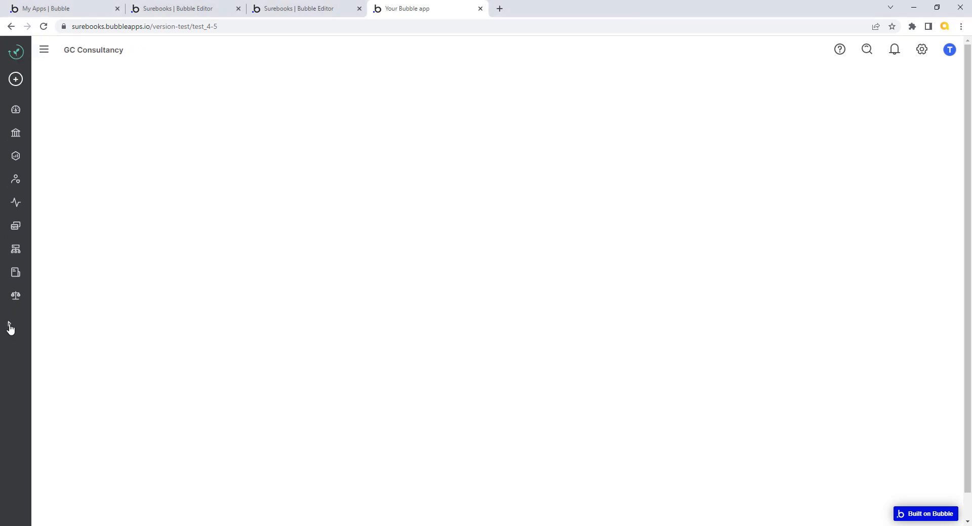
left_click(10, 329)
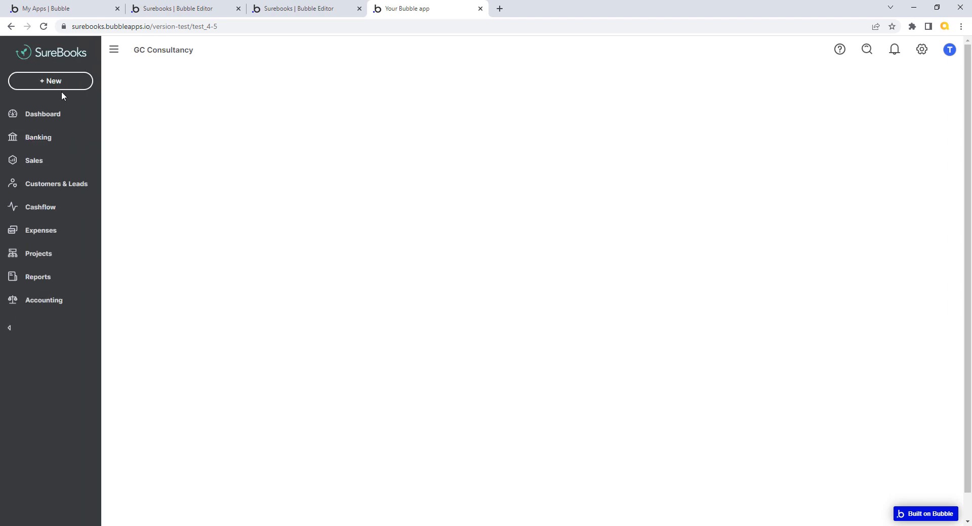
left_click(10, 329)
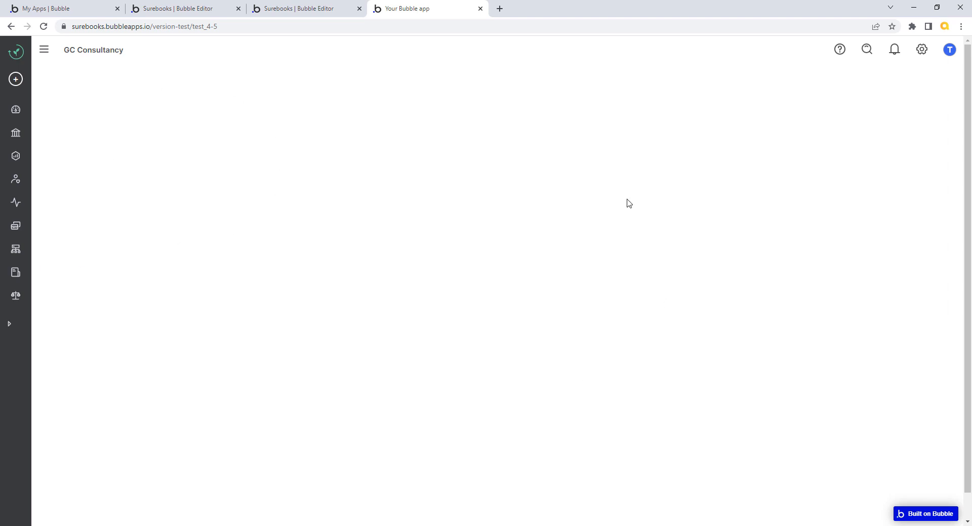
left_click(9, 328)
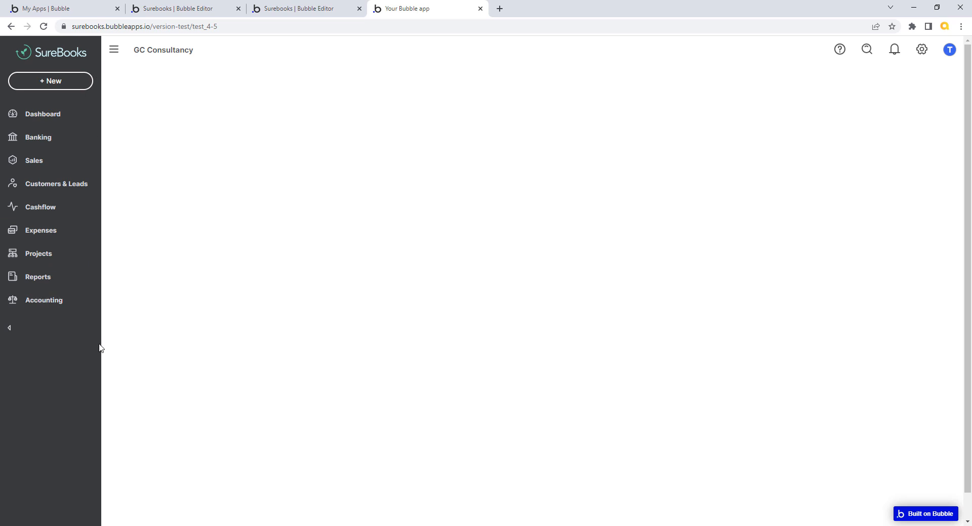
left_click(11, 330)
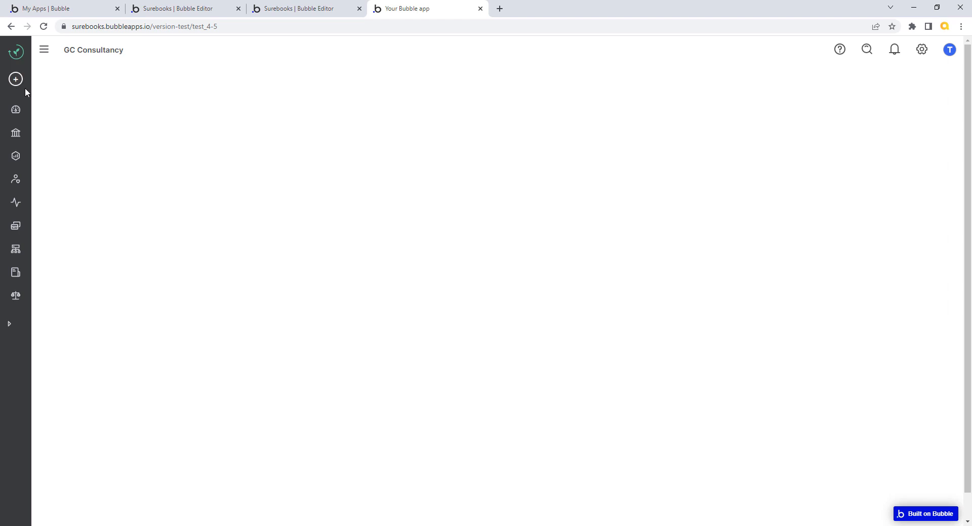
left_click(11, 327)
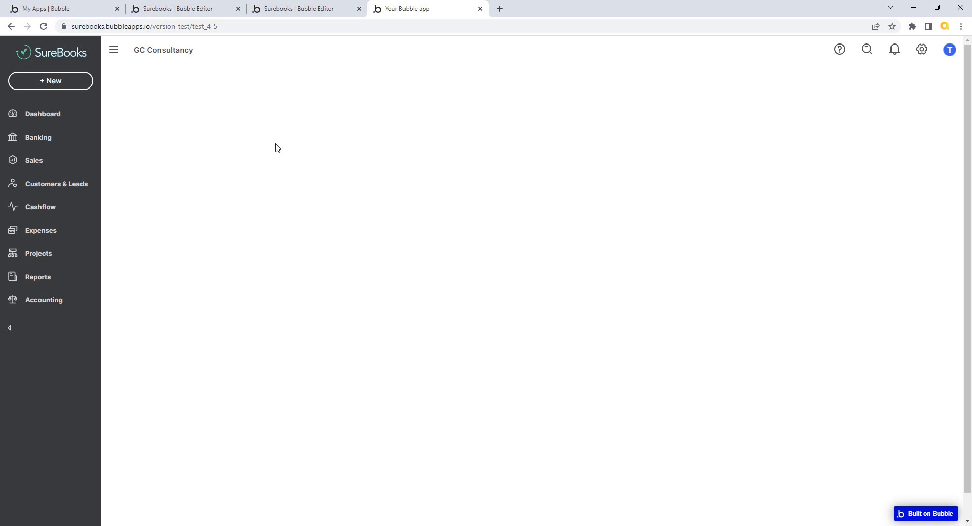
- Check the layout settings of the RG Nav repeating group on the reference page test_4-5 in the Bubble editor
left_click(206, 12)
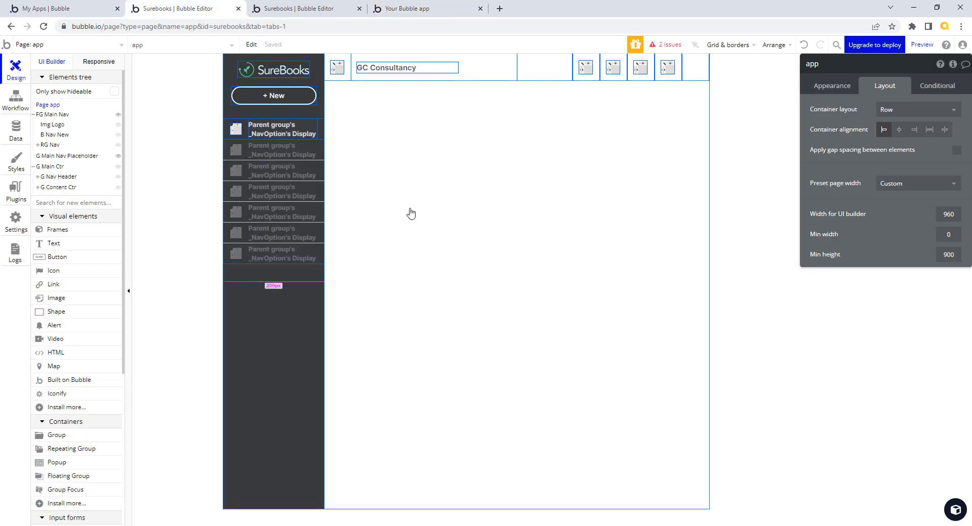
left_click(322, 6)
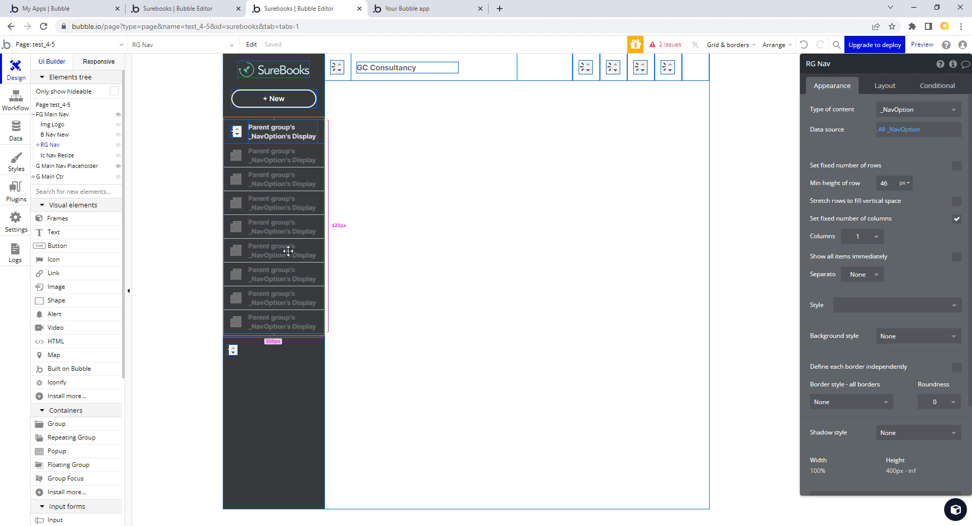
left_click(884, 87)
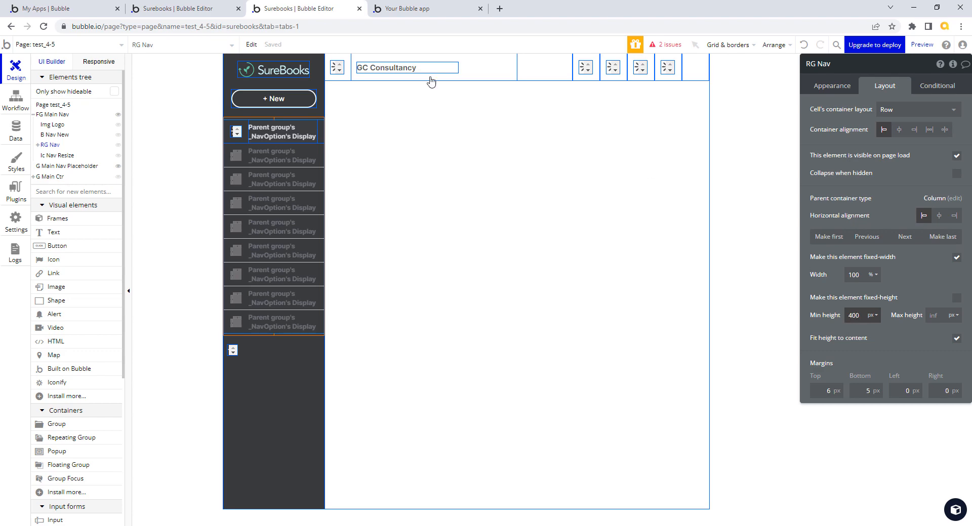
left_click(208, 10)
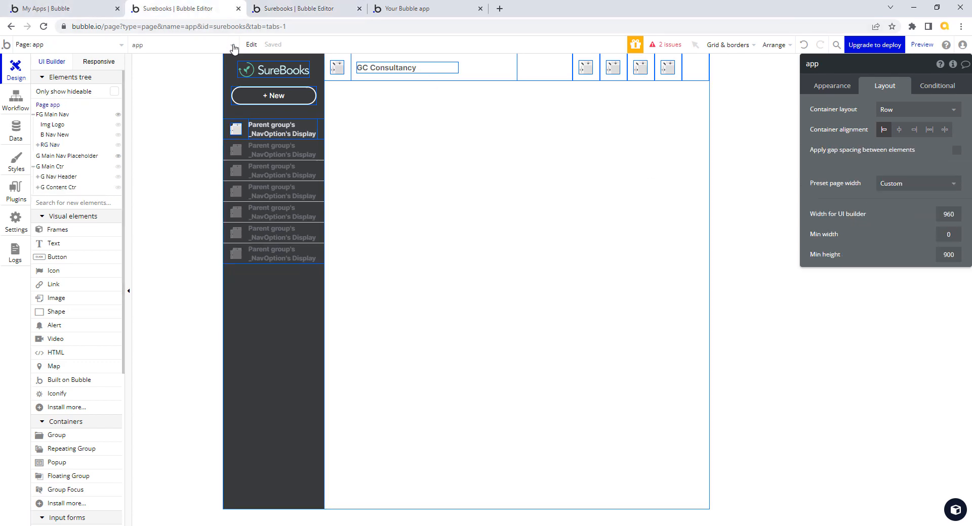
- Set the minimum height of the RG Nav repeating group on the app page to 400 px
left_click(320, 250)
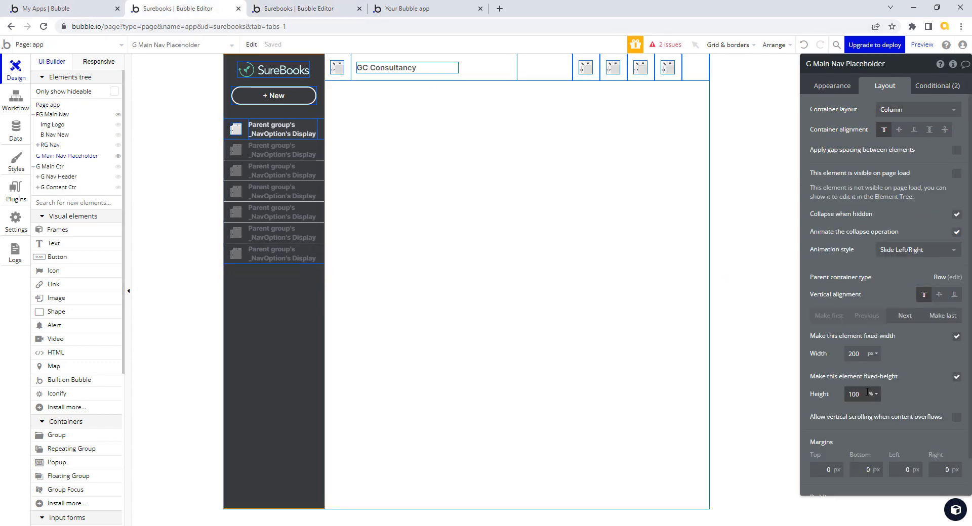
left_click(877, 397)
left_click(910, 386)
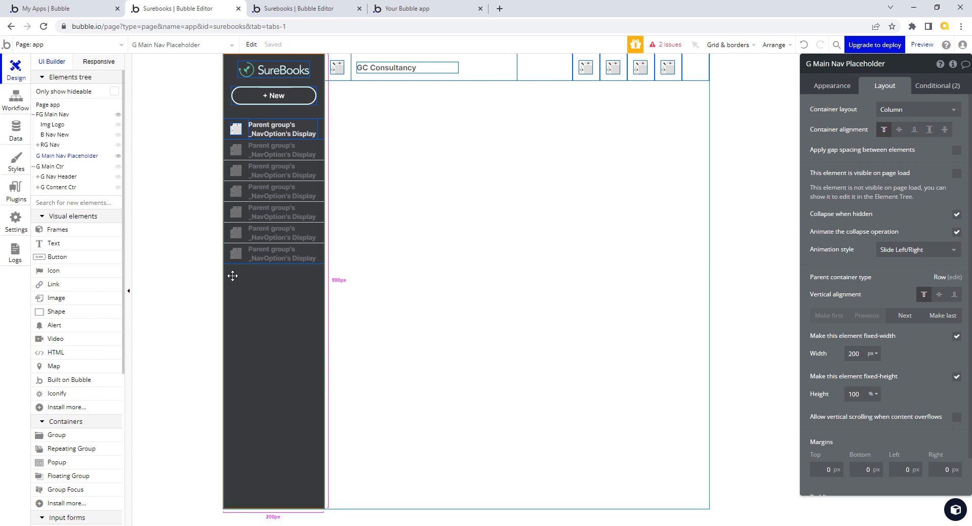
left_click(50, 145)
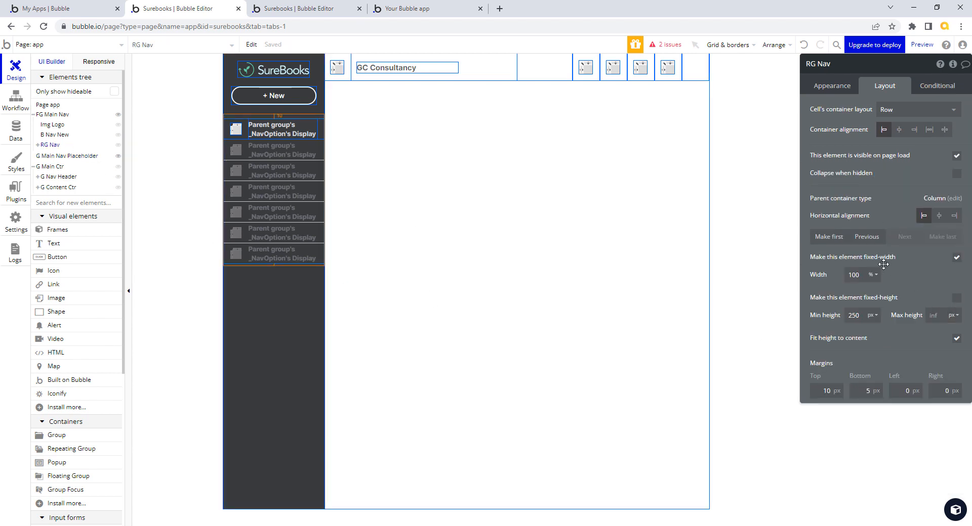
left_click_drag(864, 316, 838, 319)
type("400")
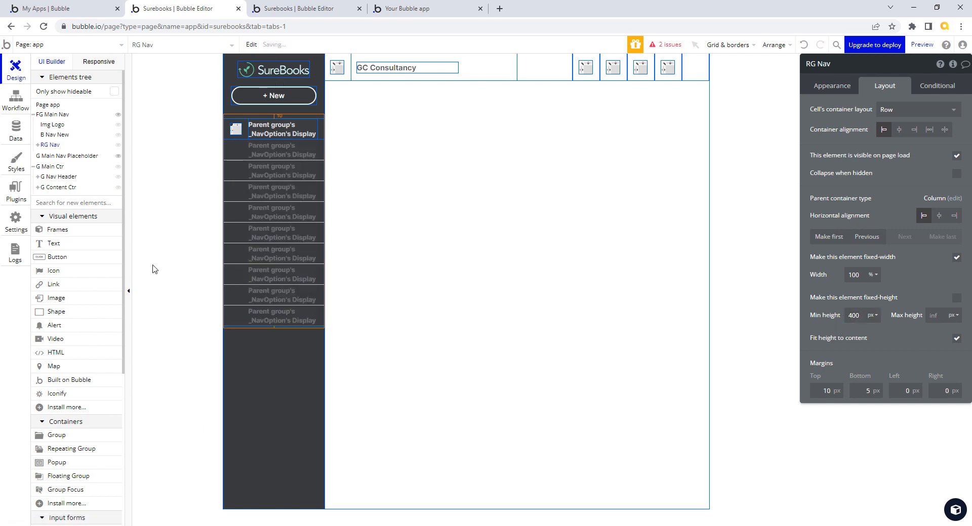
- Add an Iconify element to the app page and nest it inside FG Main Nav, below RG Nav
left_click(303, 8)
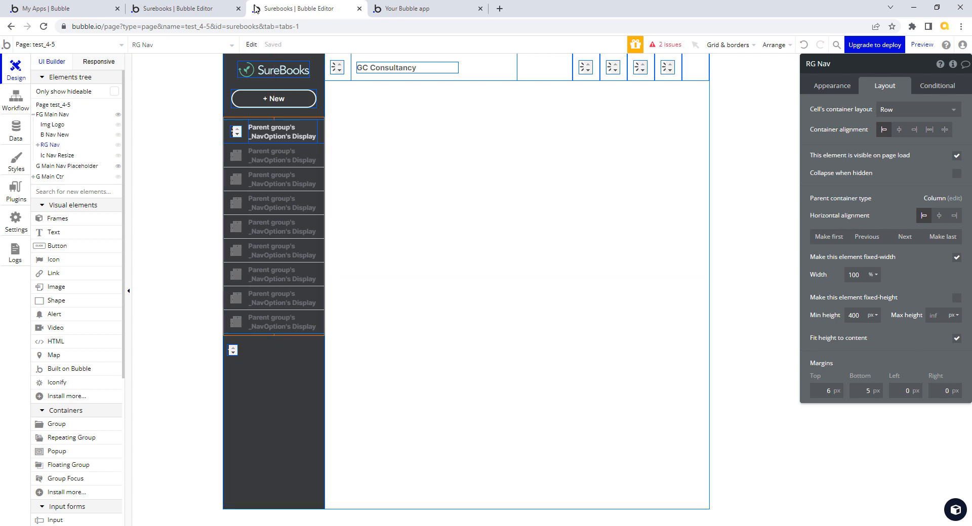
left_click(203, 9)
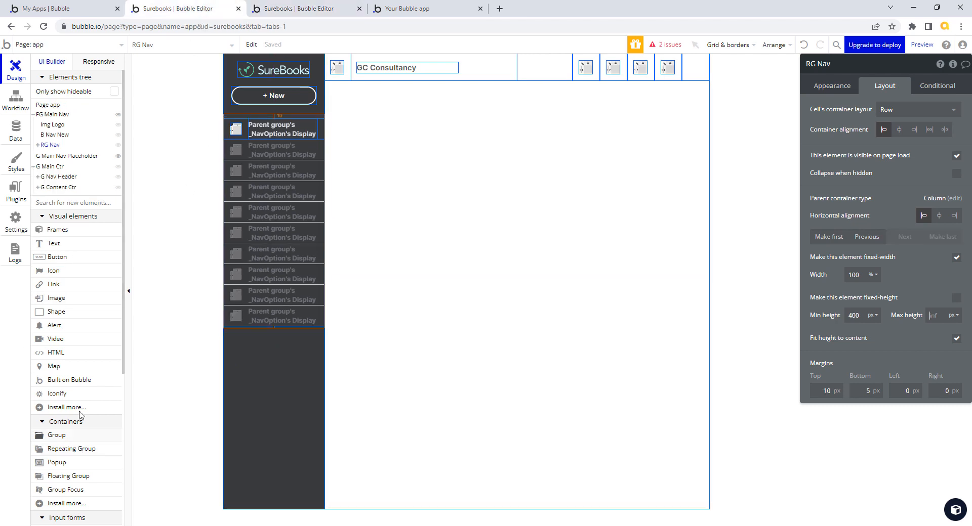
left_click(69, 395)
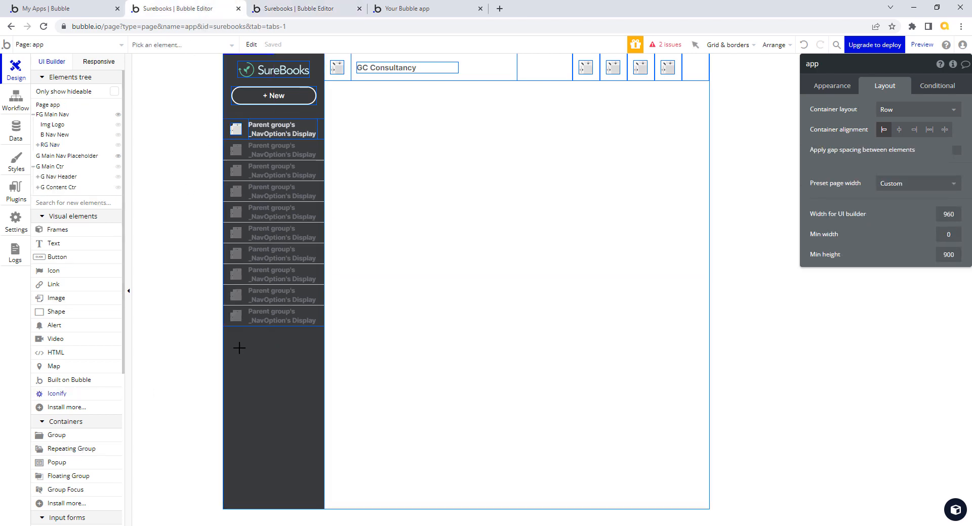
left_click(256, 369)
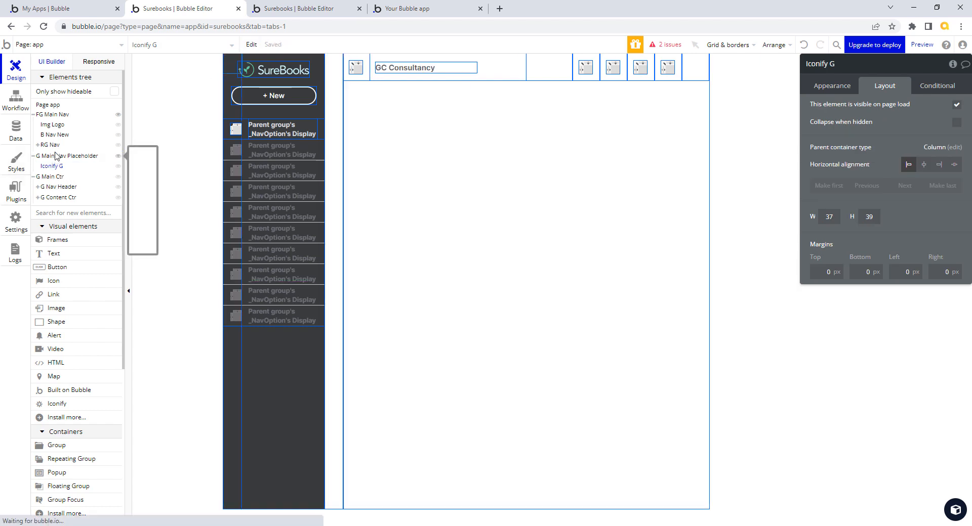
left_click_drag(55, 156, 49, 154)
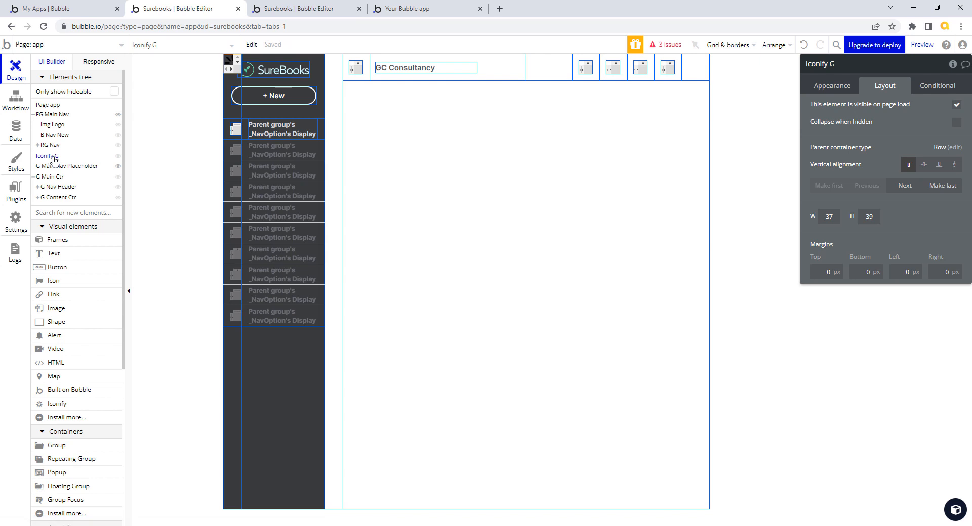
left_click_drag(58, 156, 229, 352)
left_click(535, 217)
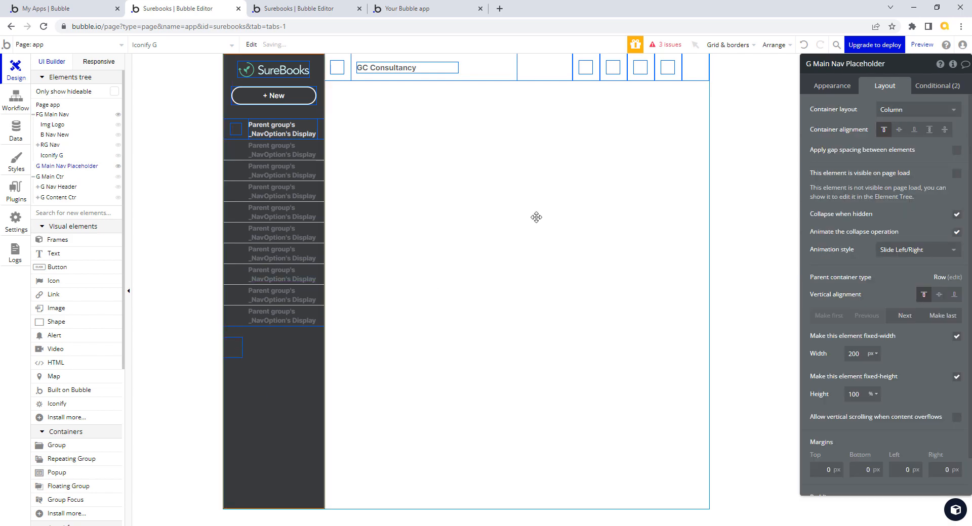
- Rename the new Iconify element on the app page to Ic Nav Resize, matching the icon on the reference page
left_click(289, 9)
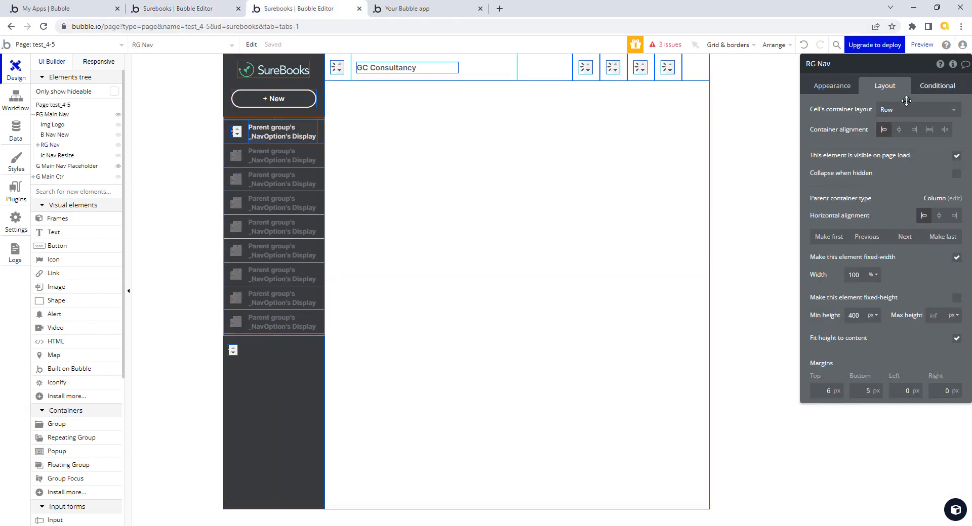
left_click(54, 158)
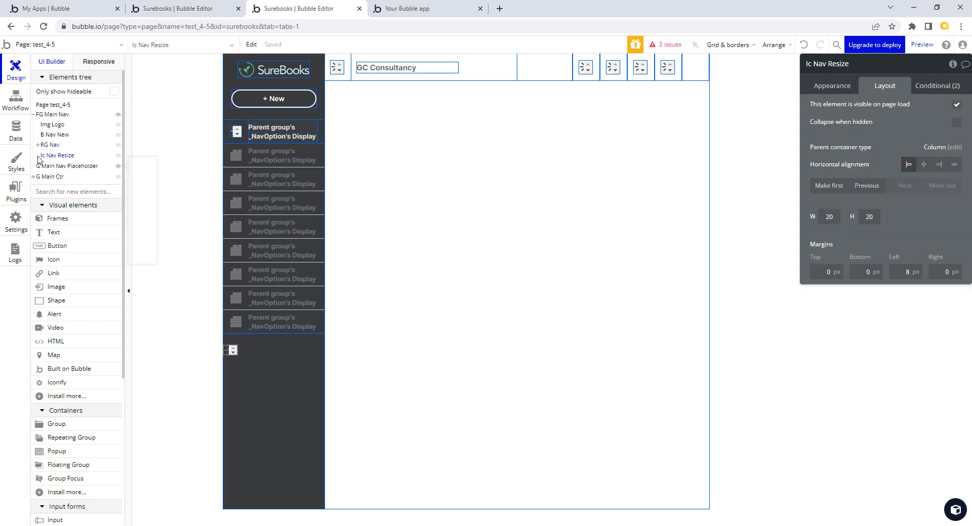
key("ctrl+shift+Tab")
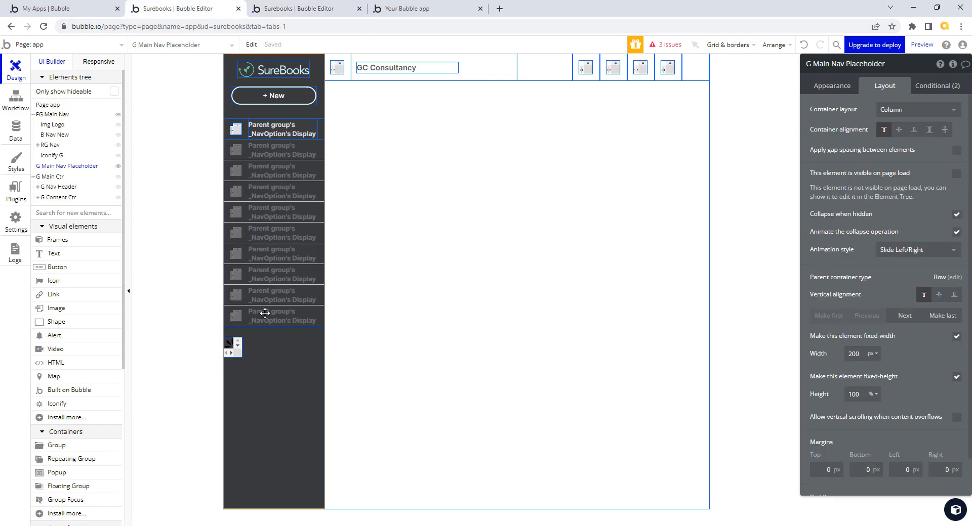
left_click(820, 66)
left_click(51, 155)
left_click(820, 66)
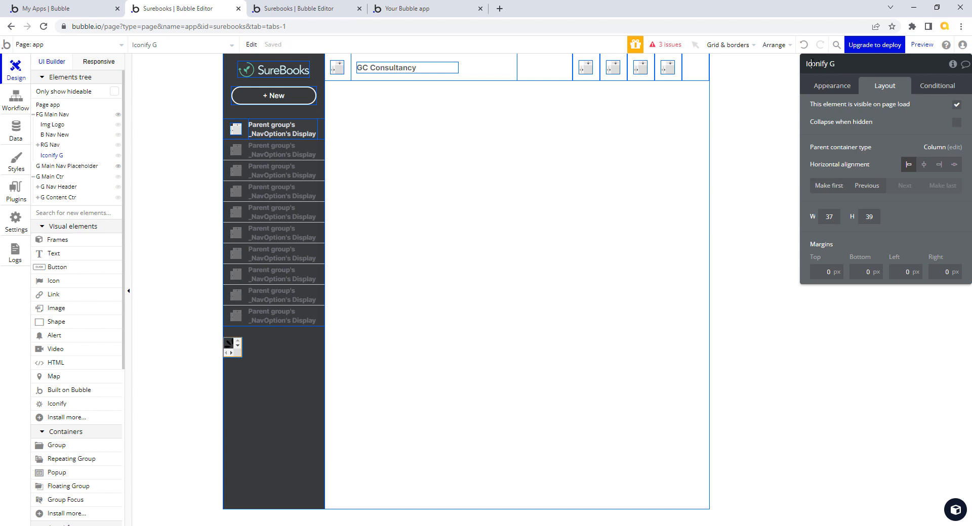
left_click_drag(809, 64, 868, 62)
type("c Nav Resize")
key("Tab")
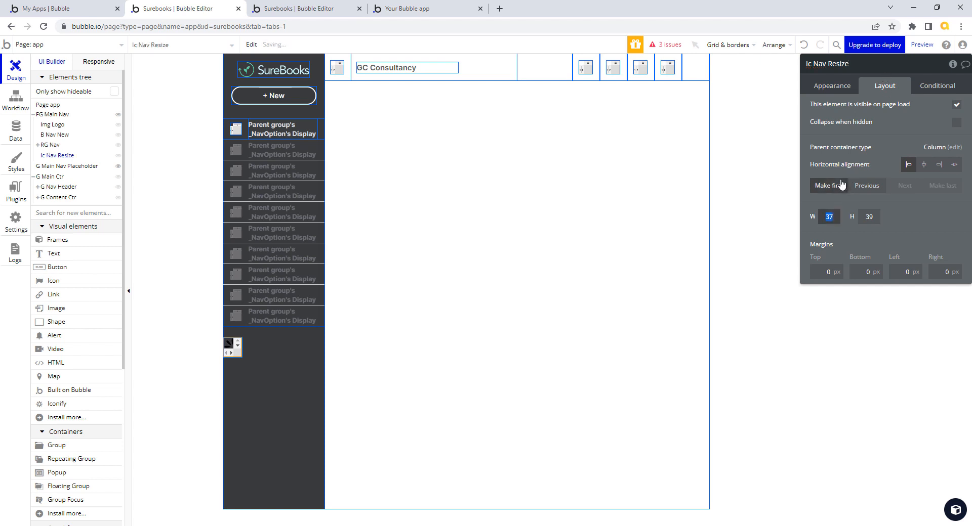
- Set both the width and the height of the Ic Nav Resize icon to 20
type("2")
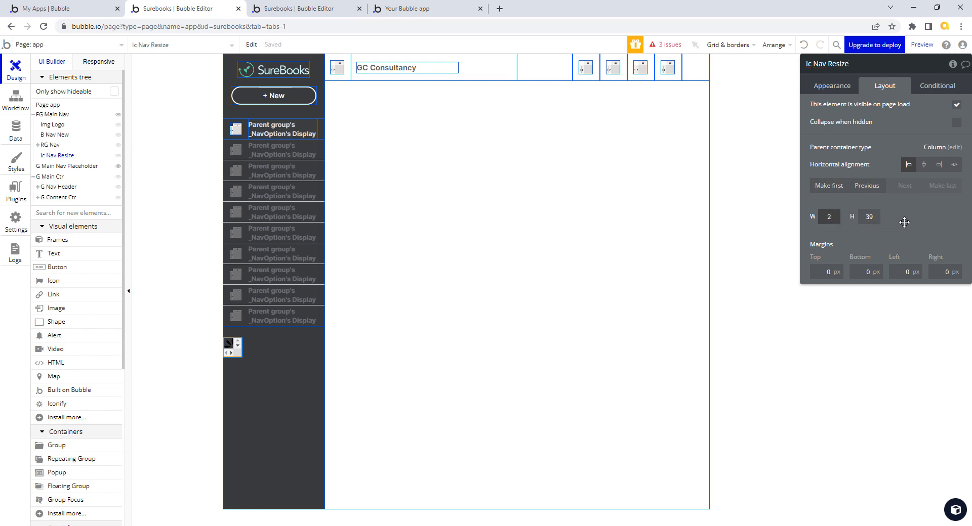
type("0")
key("Tab")
type("20")
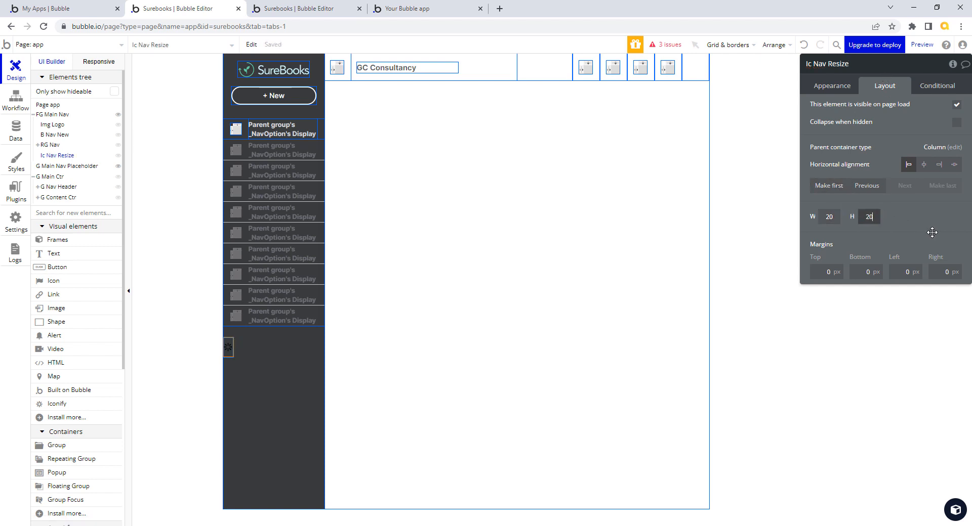
key("Tab")
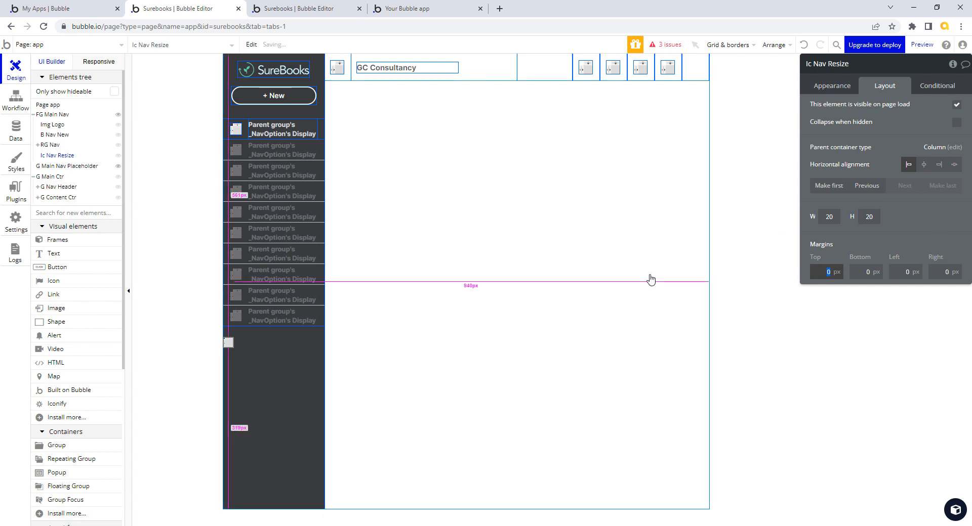
- Give the Ic Nav Resize icon on the app page a left margin of 8 px, as on the reference page
left_click(303, 11)
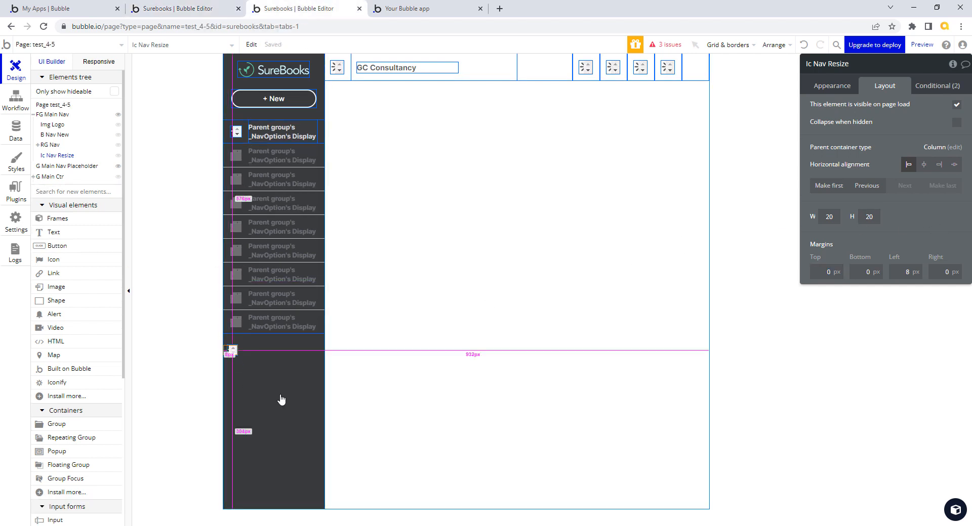
left_click(907, 274)
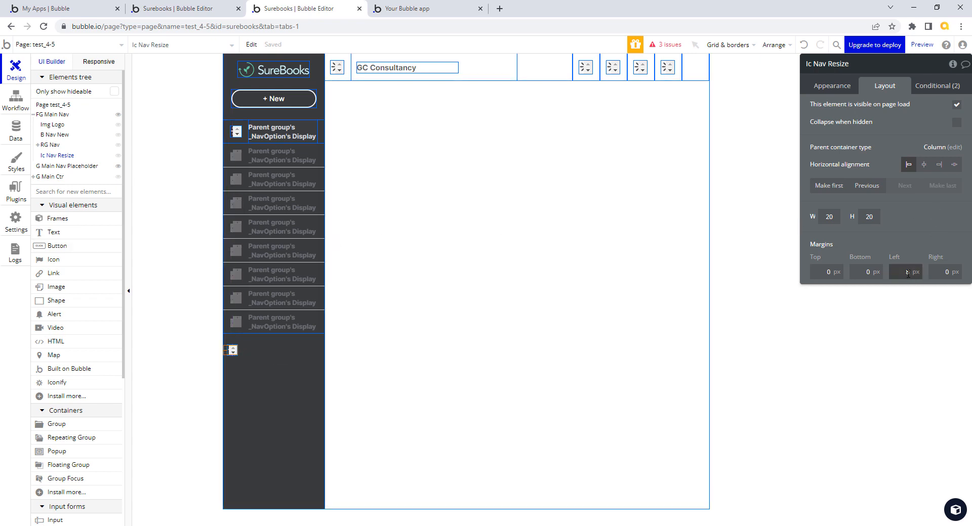
left_click(216, 8)
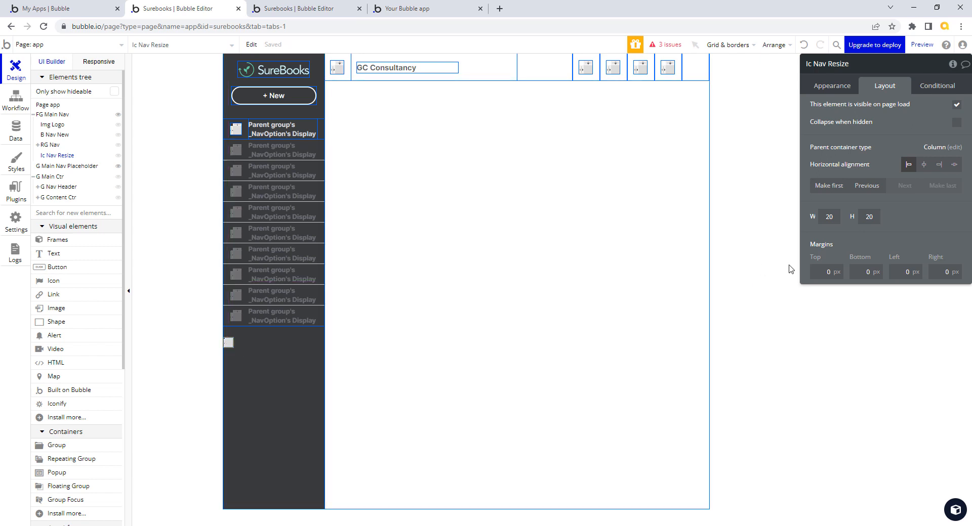
left_click(903, 274)
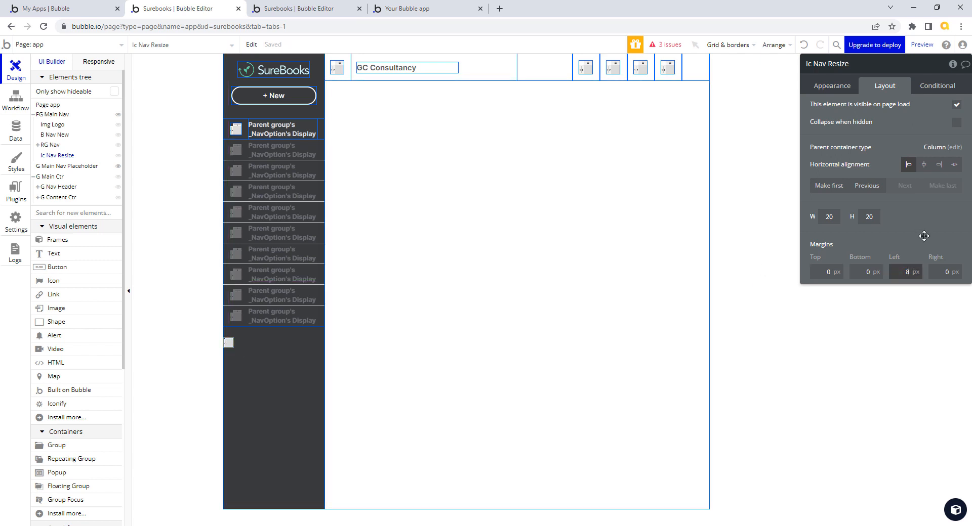
type("8")
key("Return")
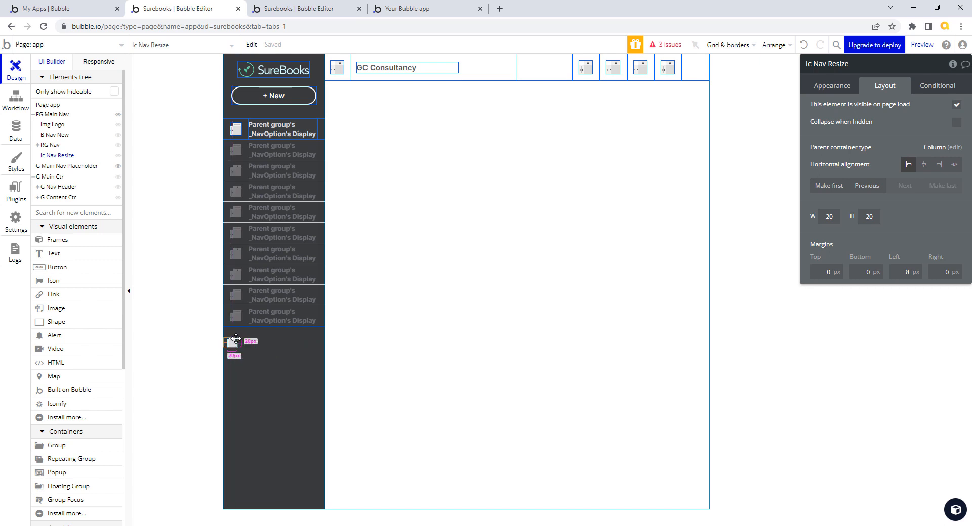
- Collapse the side navigation in the test_4-5 preview to examine how the resize icon behaves
left_click(392, 9)
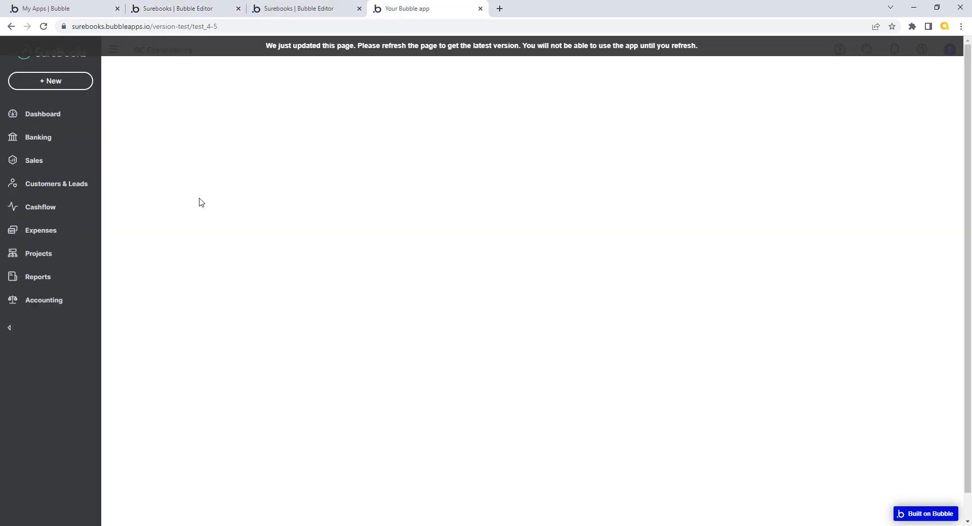
left_click(10, 330)
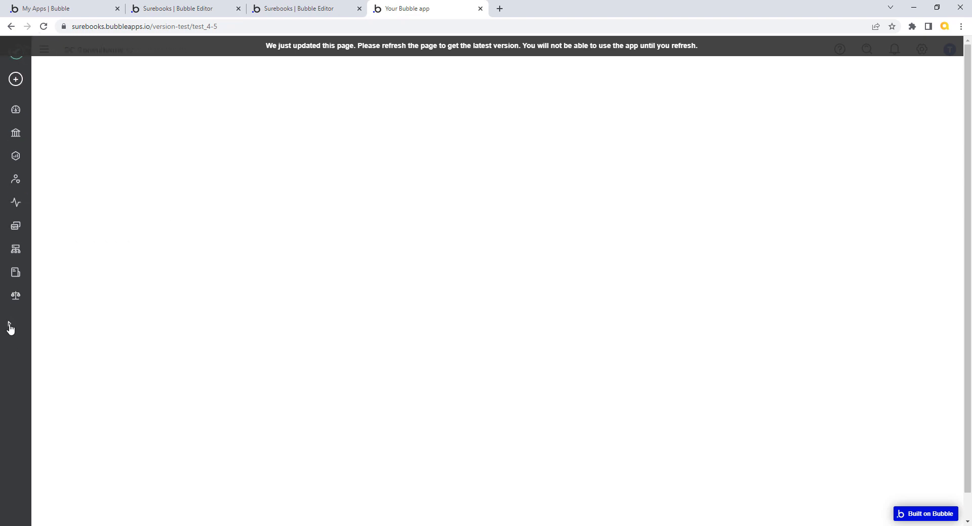
- Expand the collapsed side navigation in the test_4-5 preview, and return to the app page editor
left_click(10, 329)
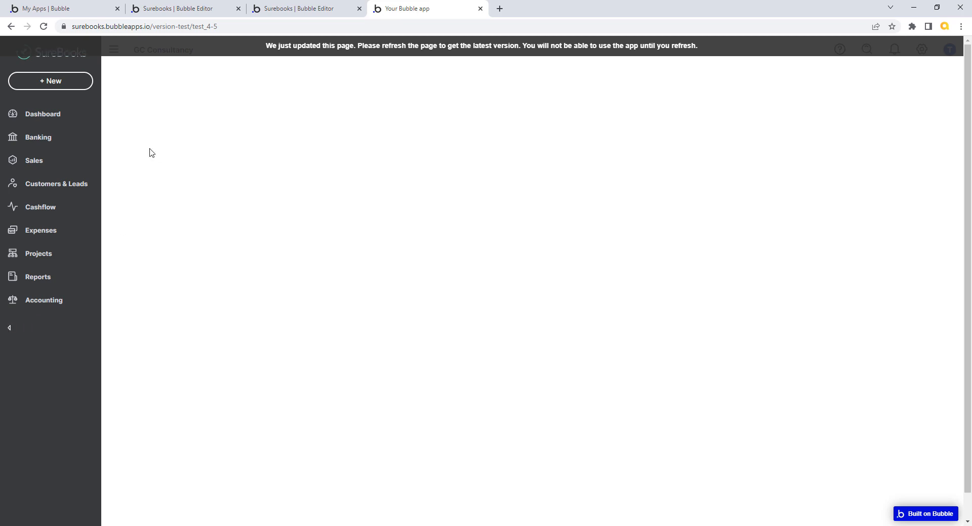
left_click(203, 8)
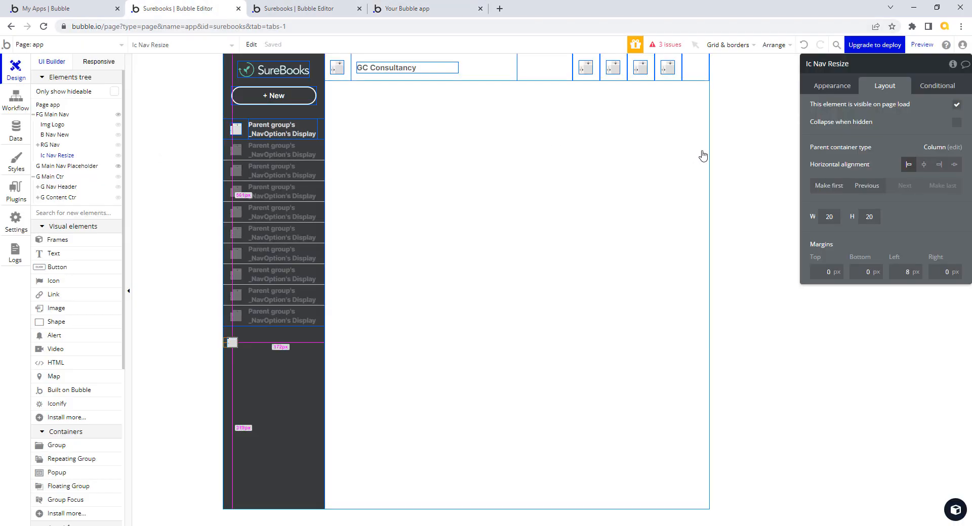
- Copy the icon name icon-park-outline:left-one from Ic Nav Resize on test_4-5 to the matching icon on the app page
left_click(324, 9)
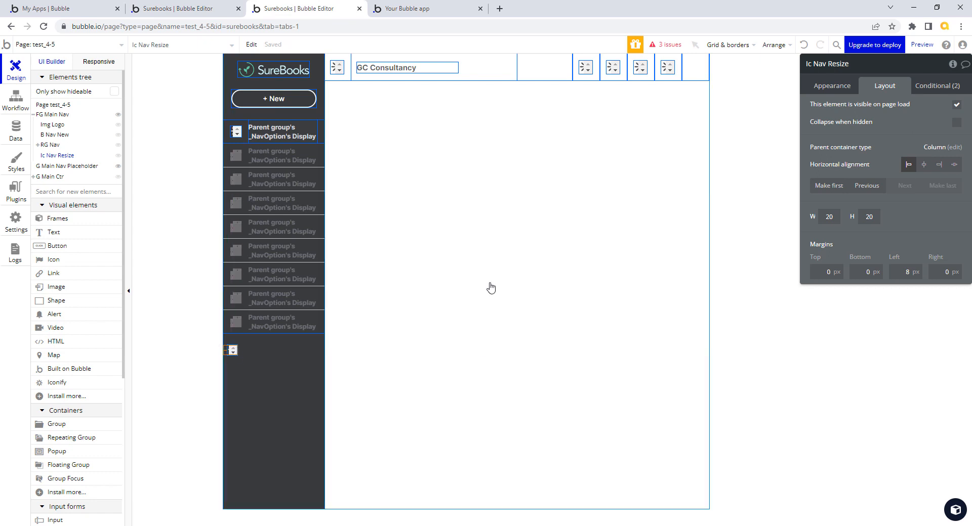
left_click(843, 87)
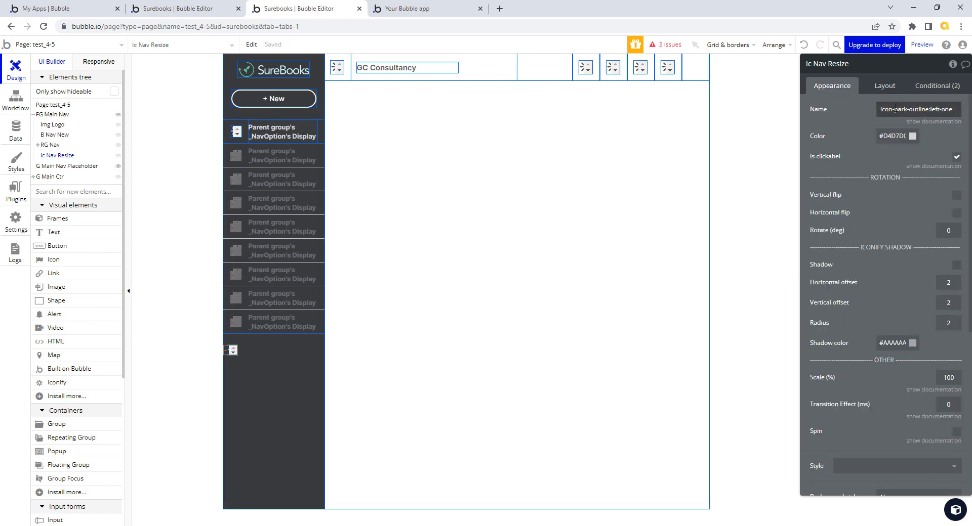
left_click(956, 109)
key("ctrl+c")
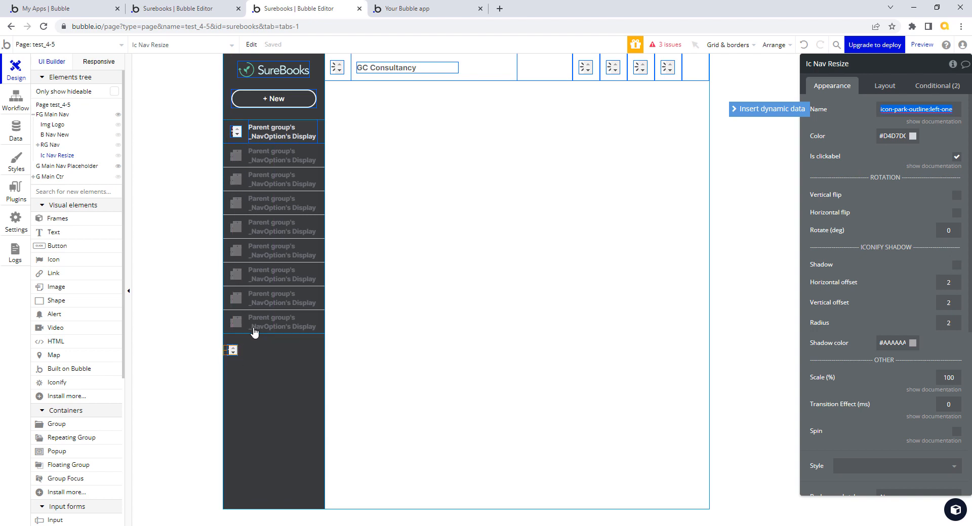
key("ctrl+shift+Tab")
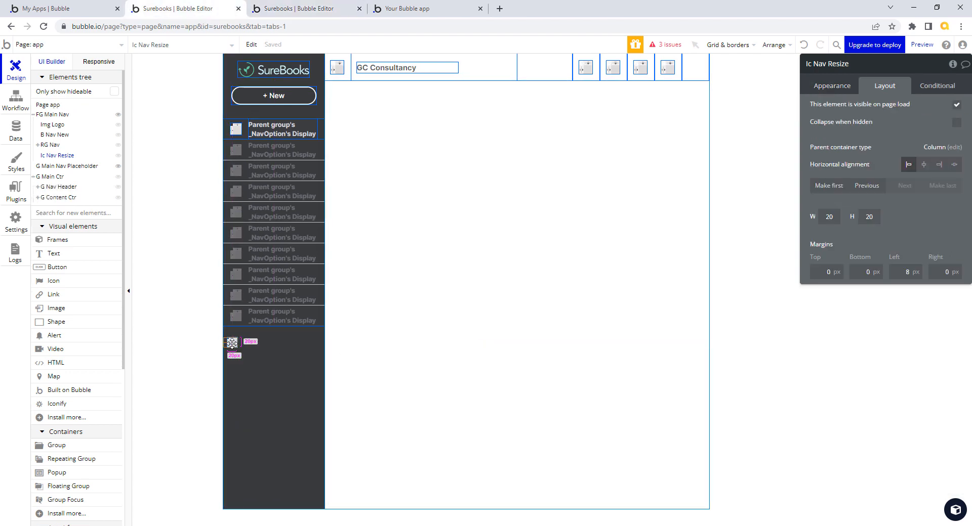
left_click(833, 90)
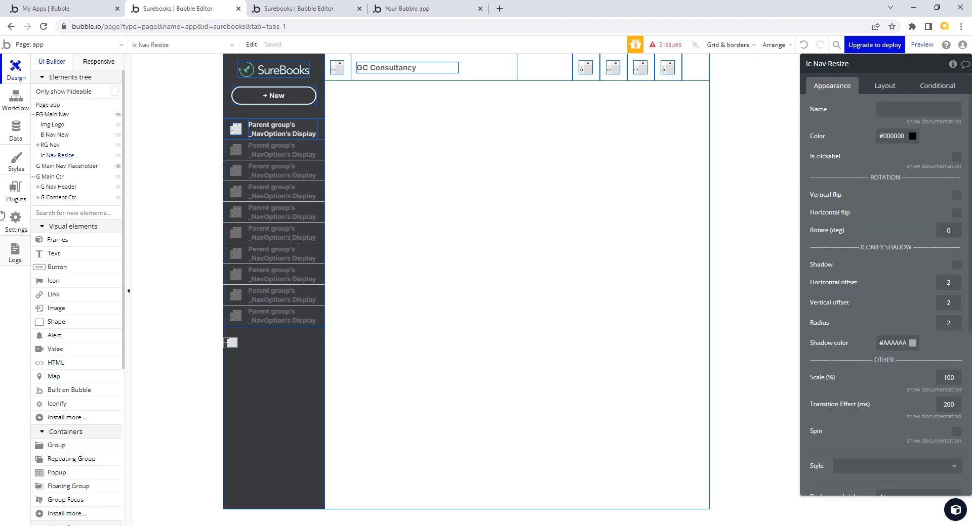
left_click(926, 108)
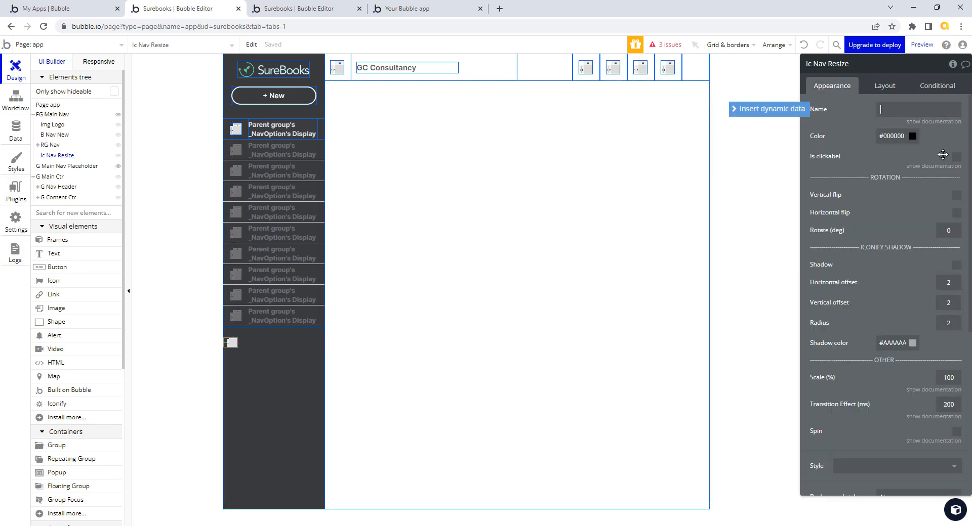
key("ctrl+v")
- Give the app page's Ic Nav Resize icon the reference icon's color #D4D7DC and set its transition effect to 0 ms
left_click(290, 15)
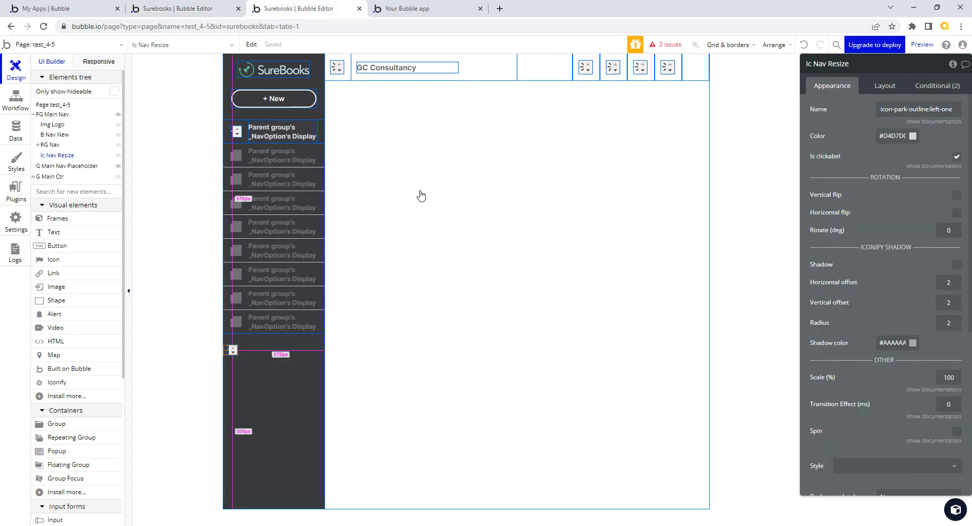
left_click(881, 136)
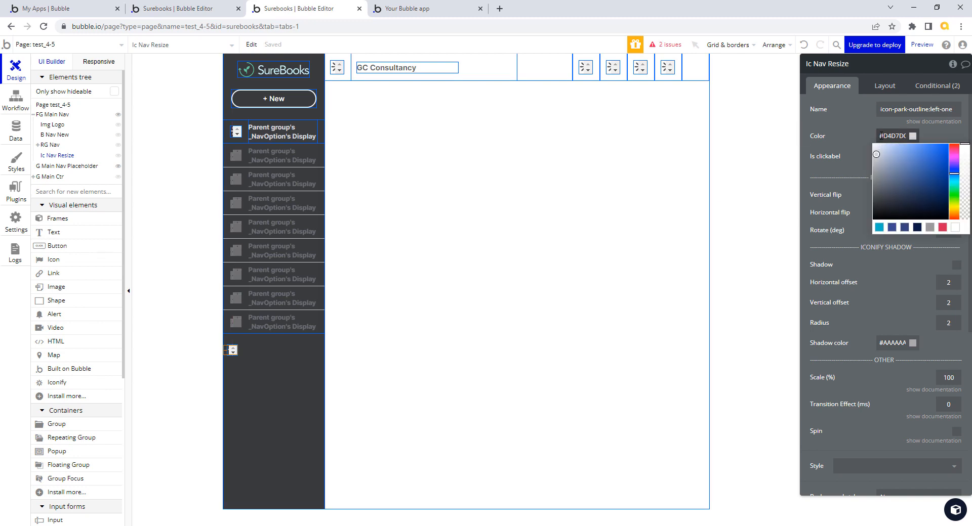
left_click(881, 136)
key("ctrl+c")
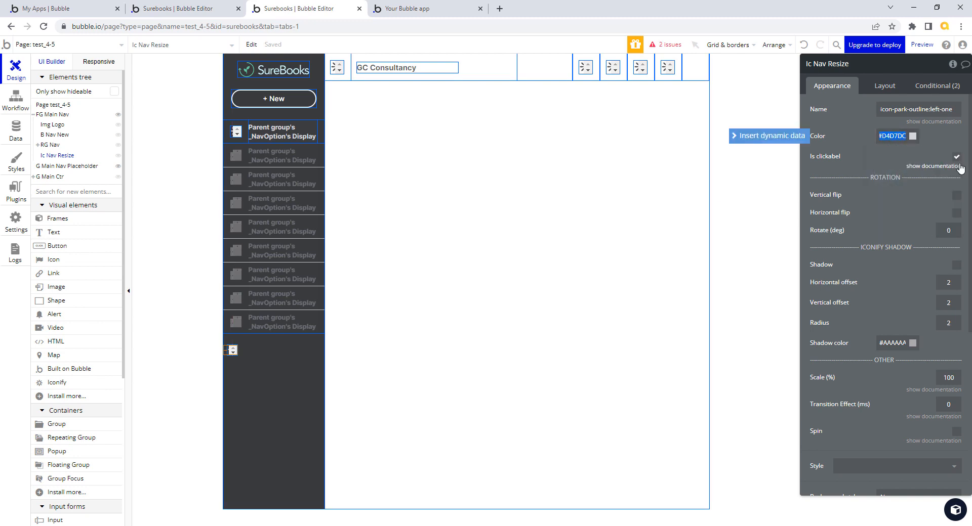
left_click(188, 10)
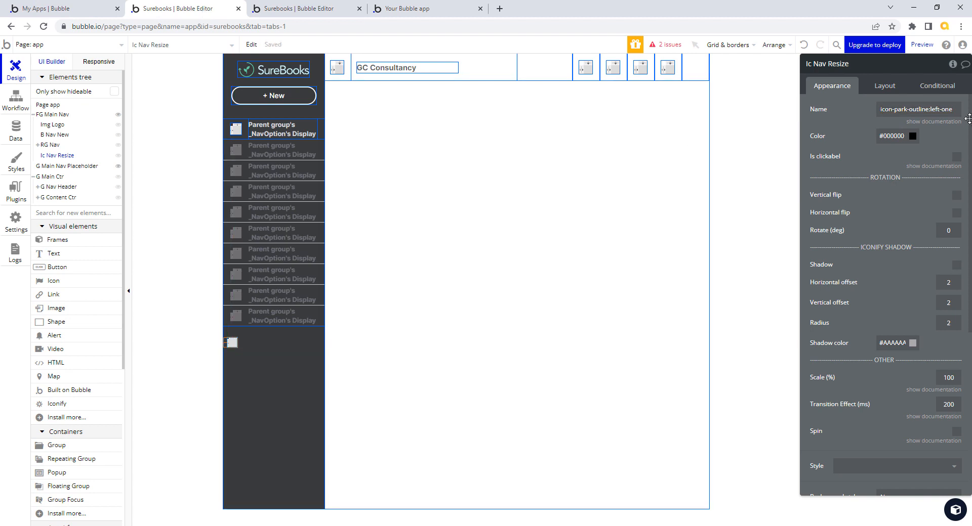
left_click(883, 136)
left_click(883, 137)
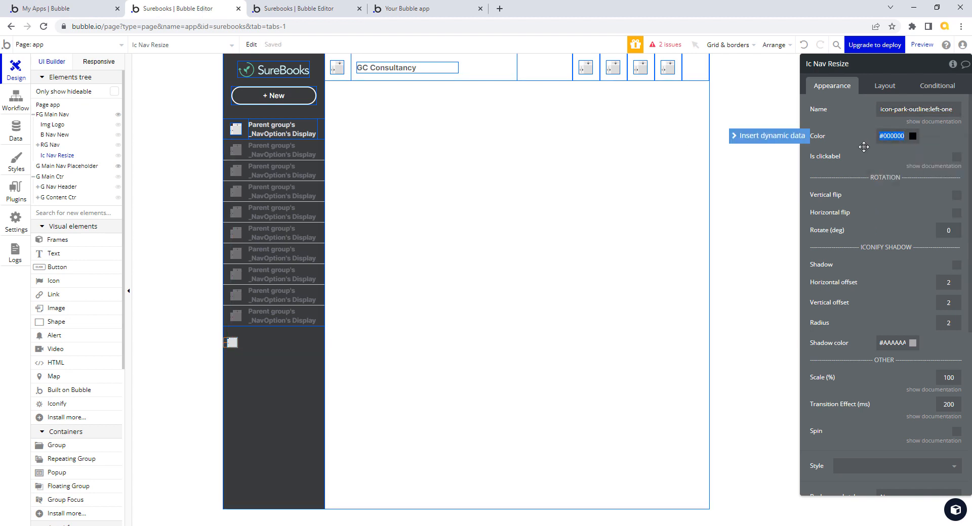
key("ctrl+v")
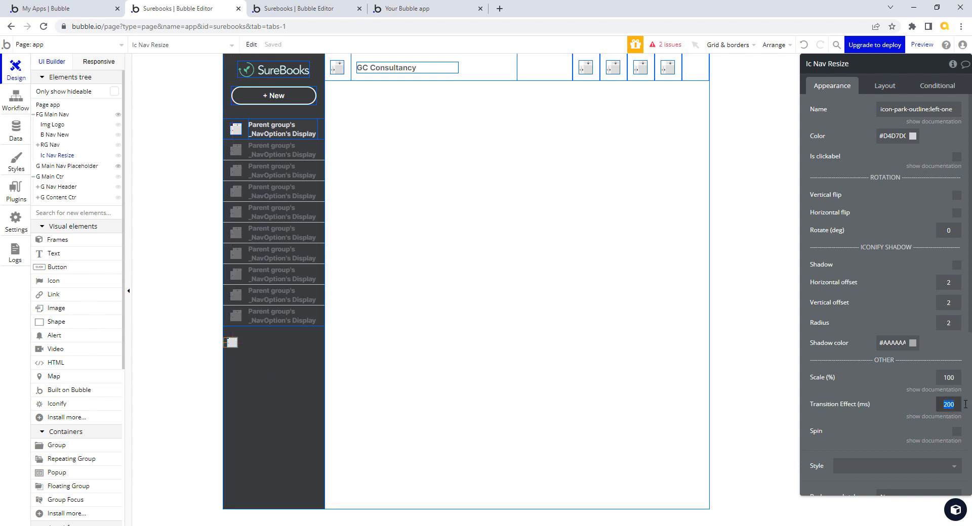
type("0")
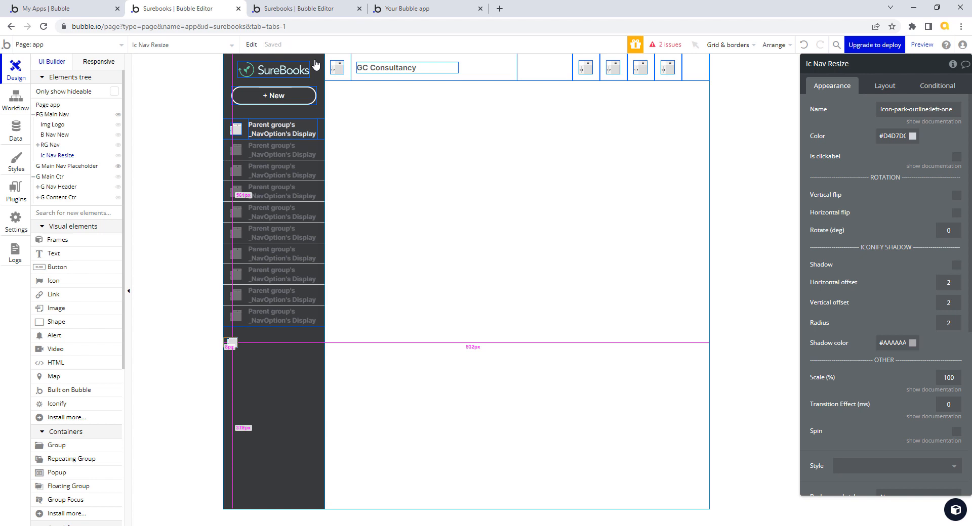
- Examine the custom states defined on the test_4-5 reference page, and return to the app page
left_click(335, 11)
left_click(761, 155)
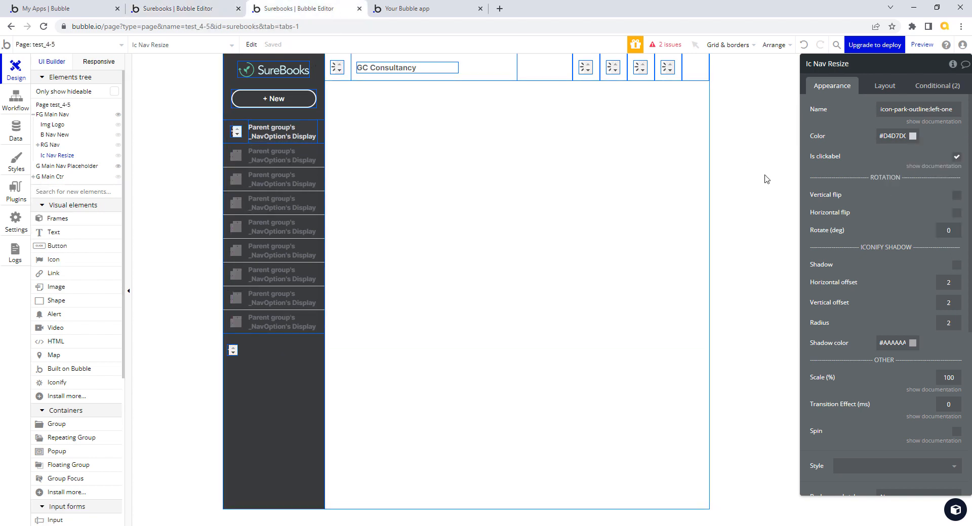
left_click(765, 180)
left_click(953, 65)
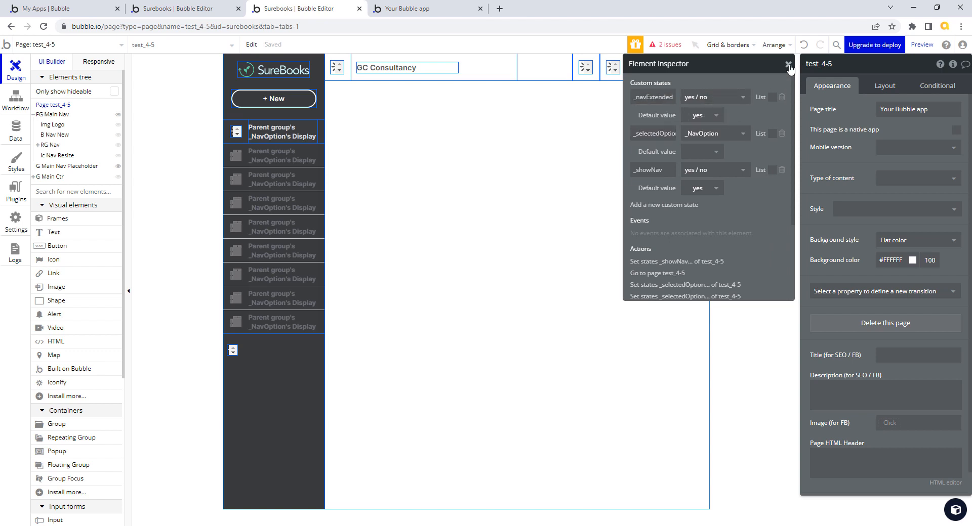
left_click(789, 65)
key("ctrl+shift+Tab")
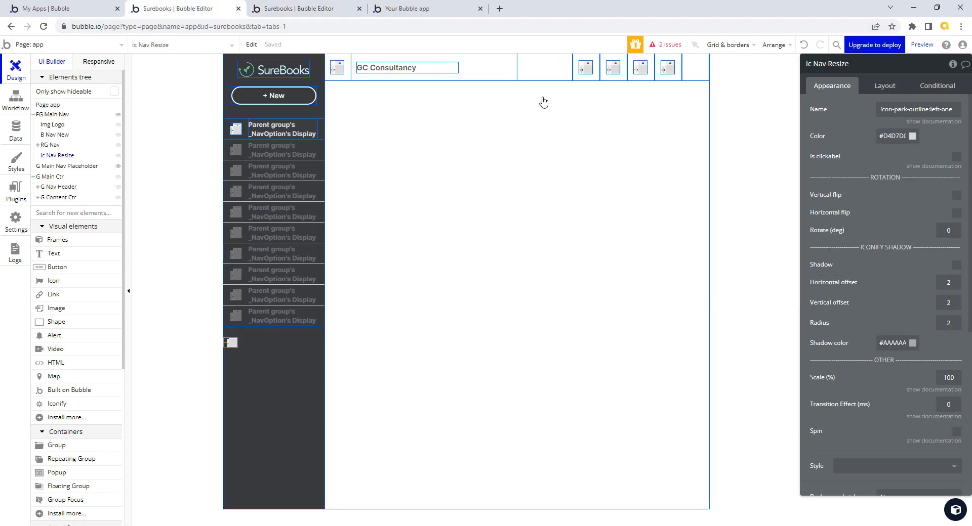
- Add a yes / no custom state named _navExtended to the app page, with a default value of yes
left_click(773, 116)
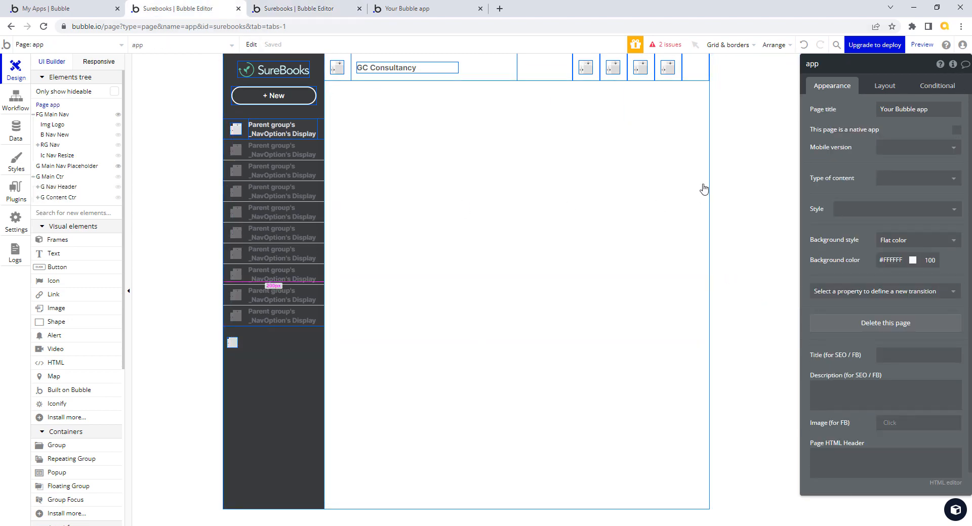
left_click(953, 64)
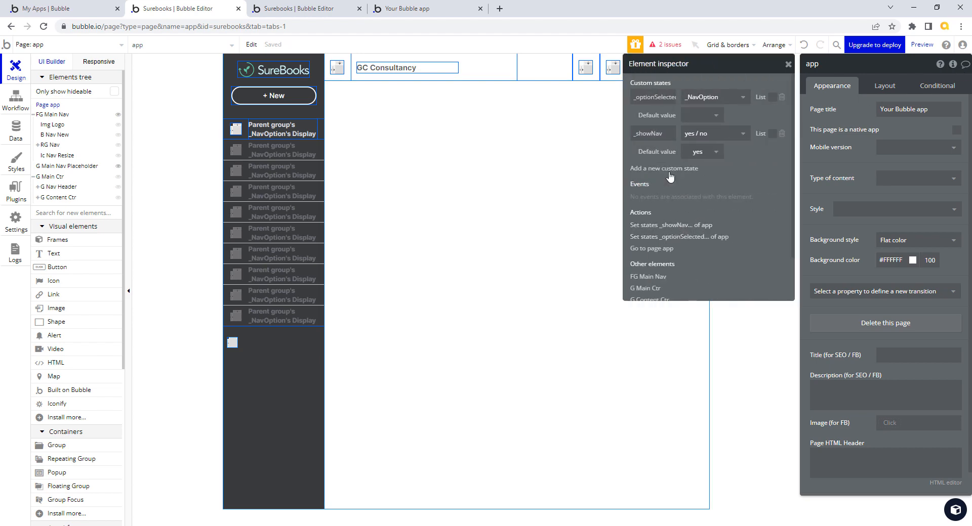
left_click(672, 169)
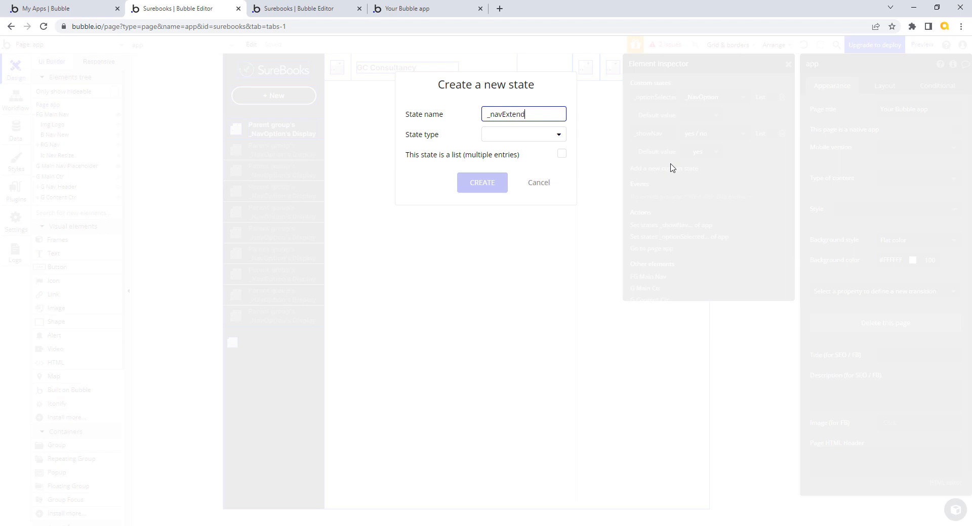
left_click(558, 135)
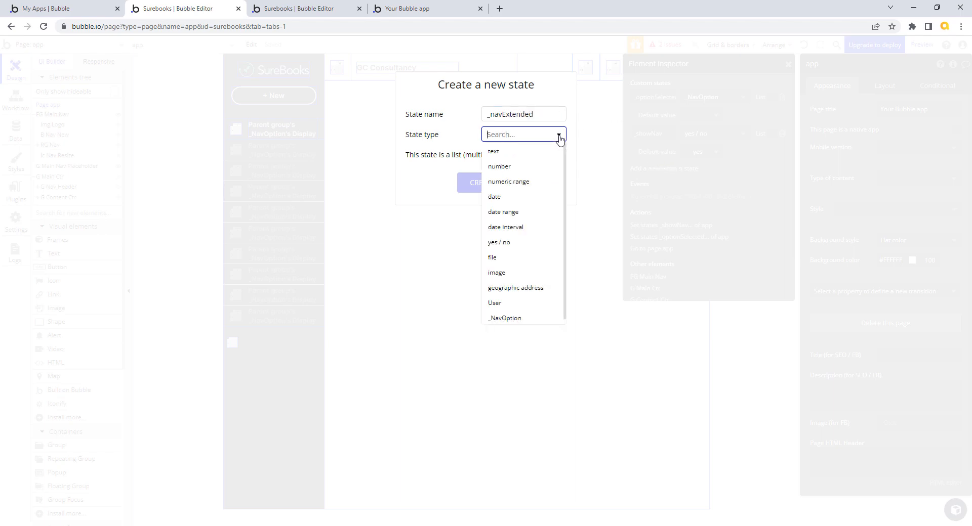
left_click(519, 248)
left_click(499, 184)
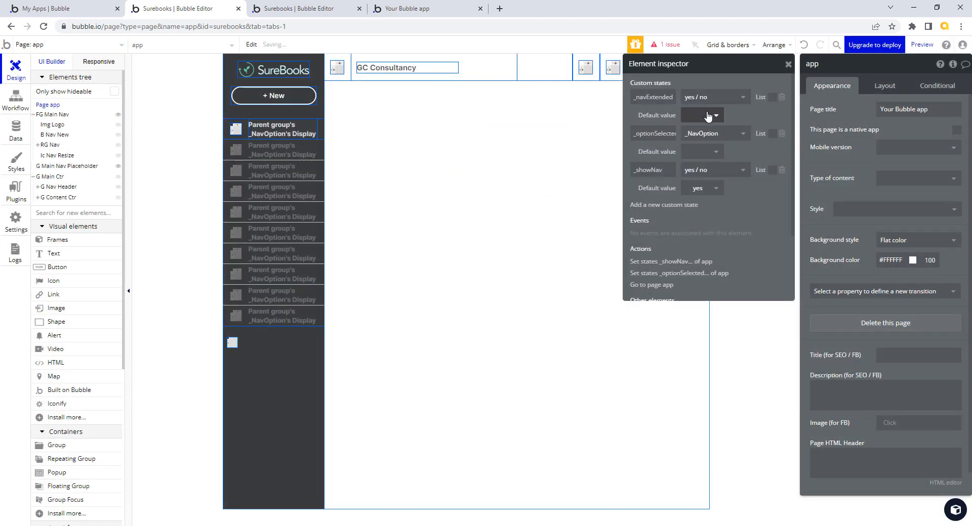
left_click(717, 117)
left_click(699, 148)
left_click(671, 99)
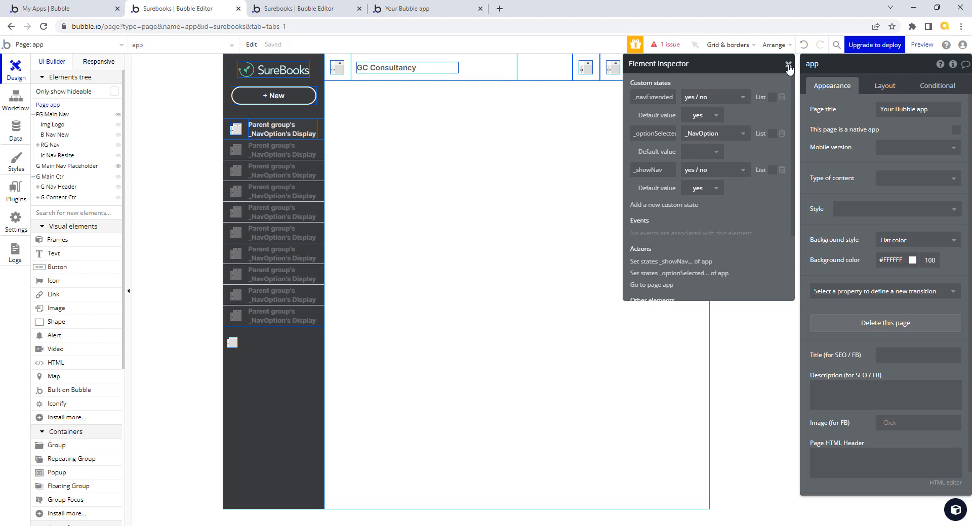
left_click(789, 67)
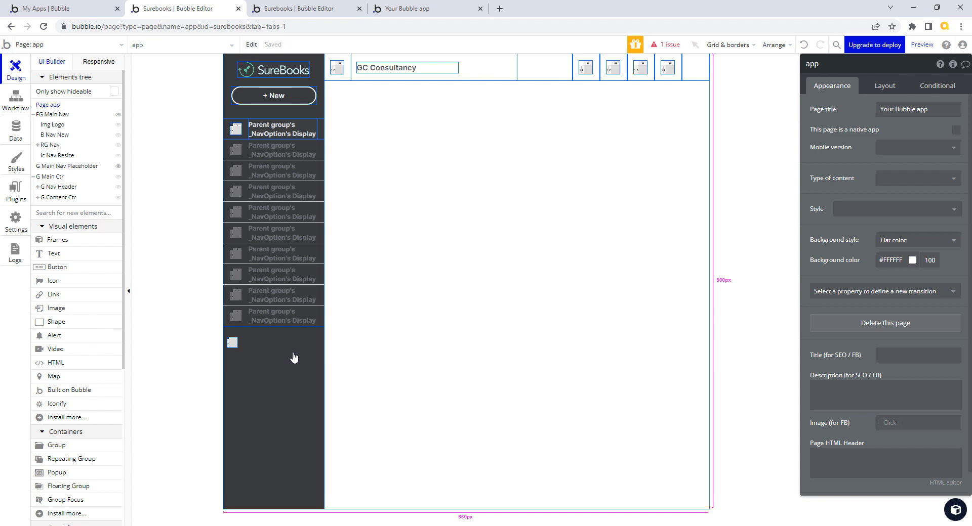
left_click(953, 66)
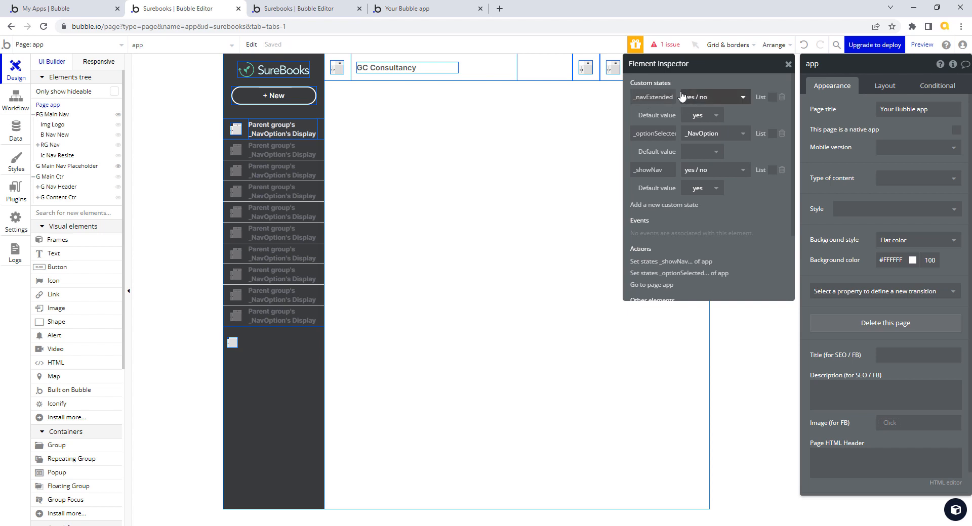
left_click(788, 64)
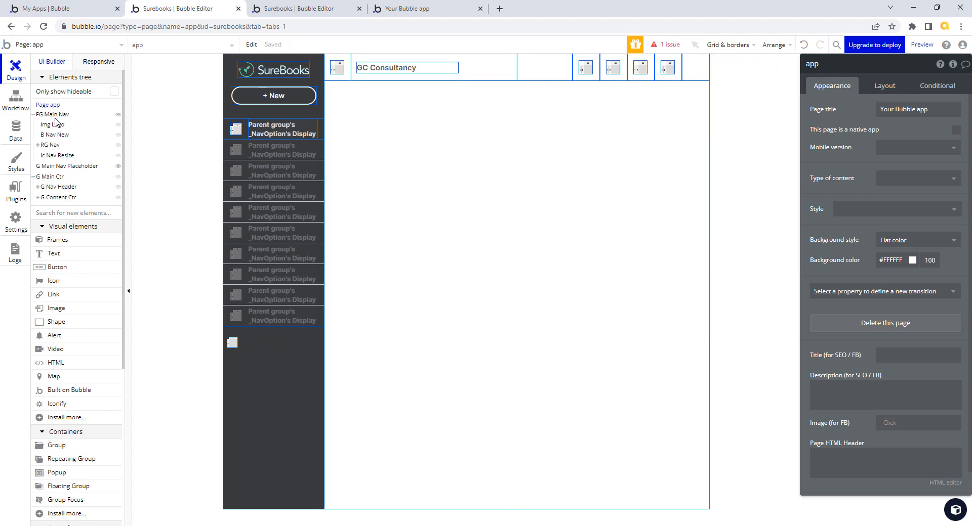
- Examine the conditions on FG Main Nav and G Main Nav Placeholder in the test_4-5 reference page
left_click(33, 115)
left_click(50, 114)
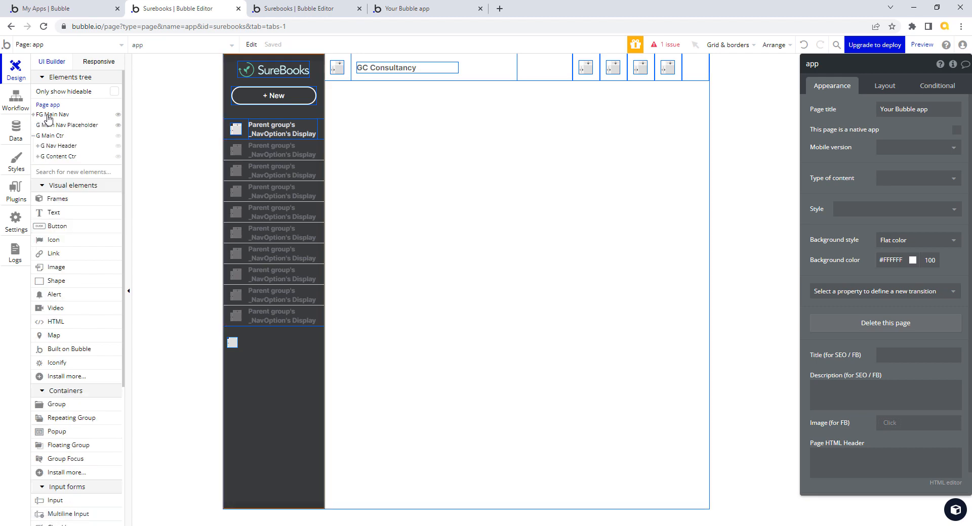
left_click(319, 12)
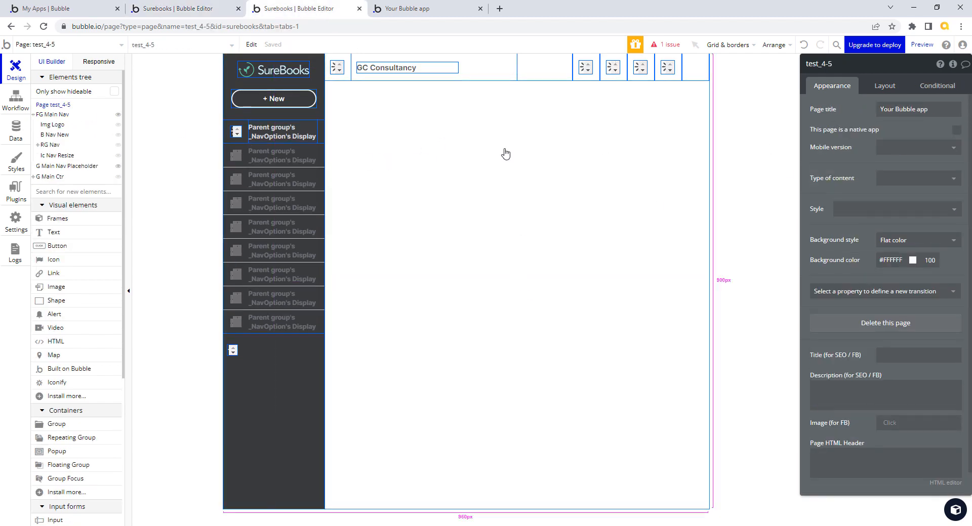
left_click(54, 115)
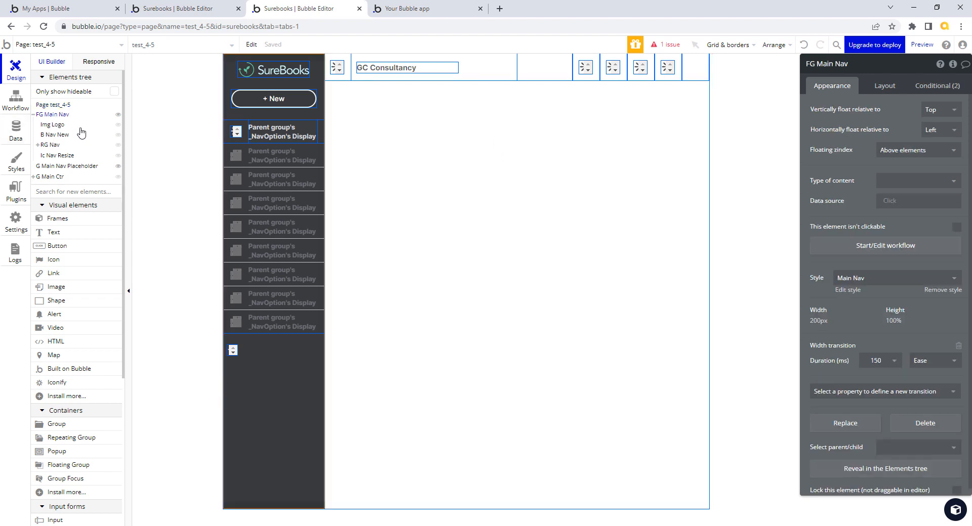
left_click(927, 89)
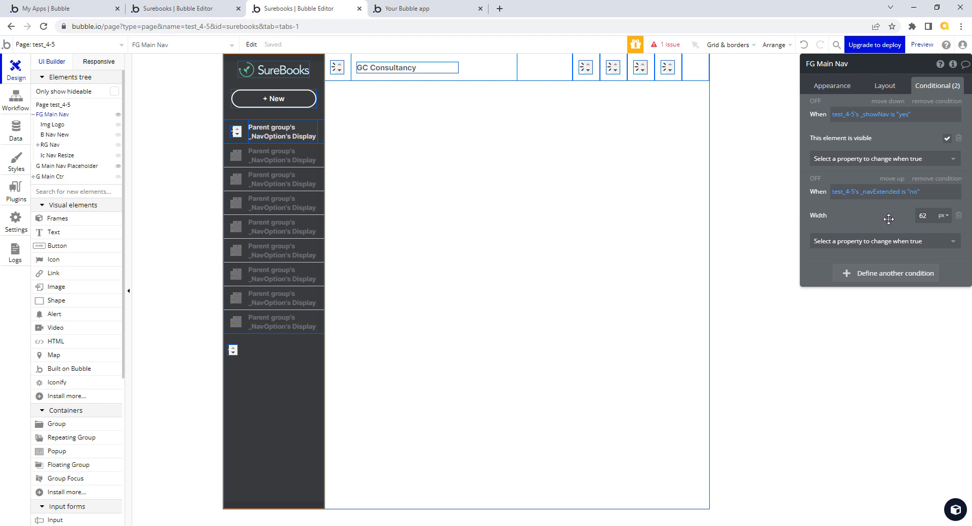
left_click(70, 167)
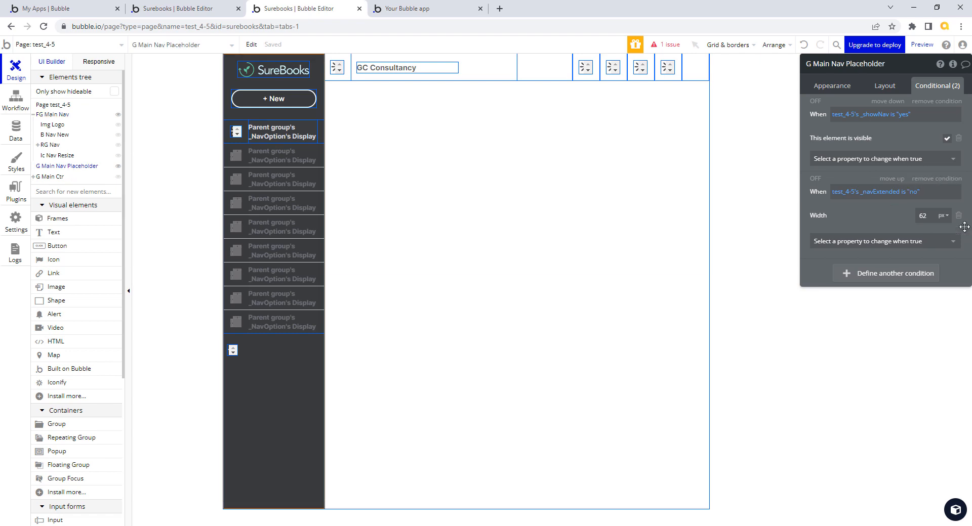
- On the app page, add a condition to FG Main Nav for when app's _navExtended is "no"
left_click(209, 10)
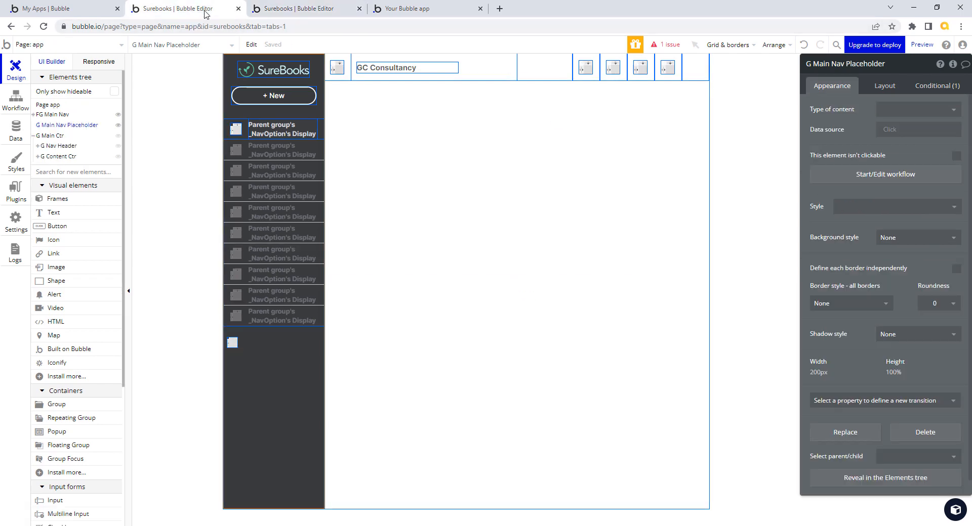
left_click(64, 116)
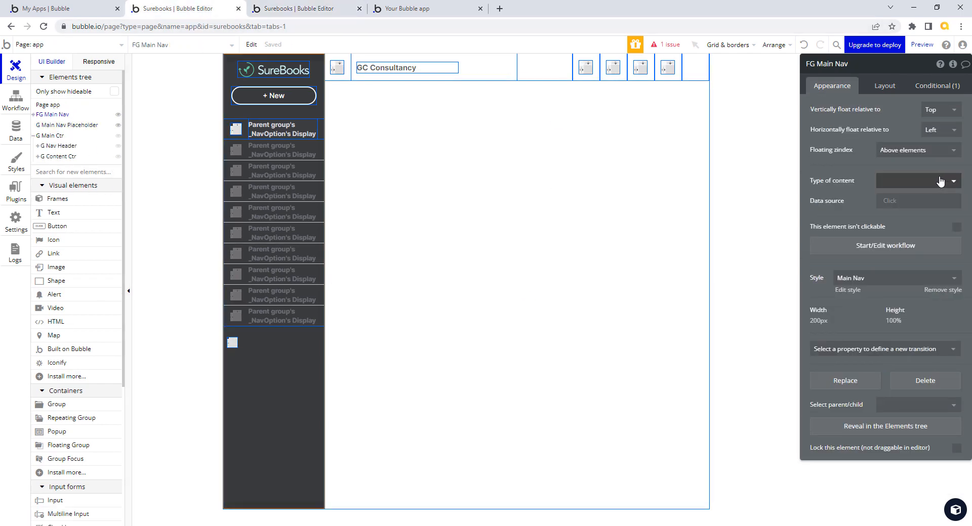
left_click(947, 87)
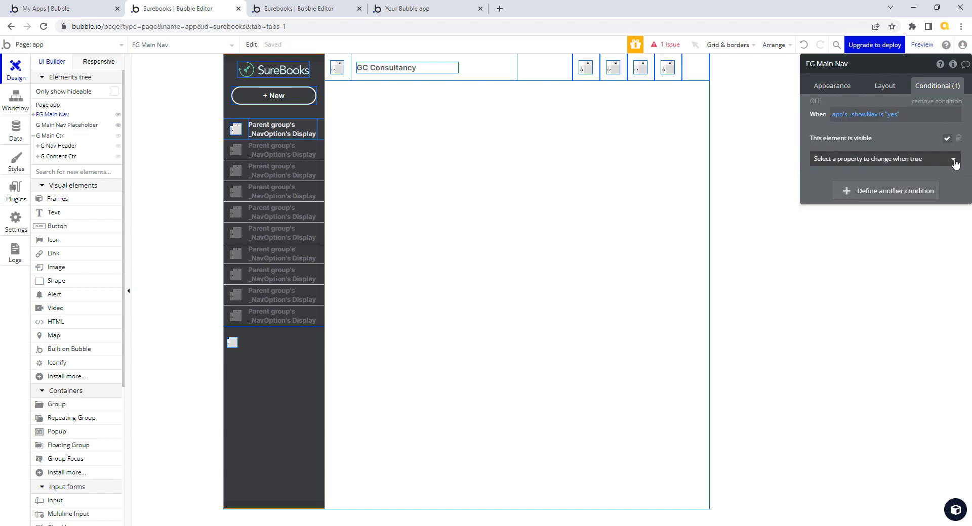
left_click(890, 192)
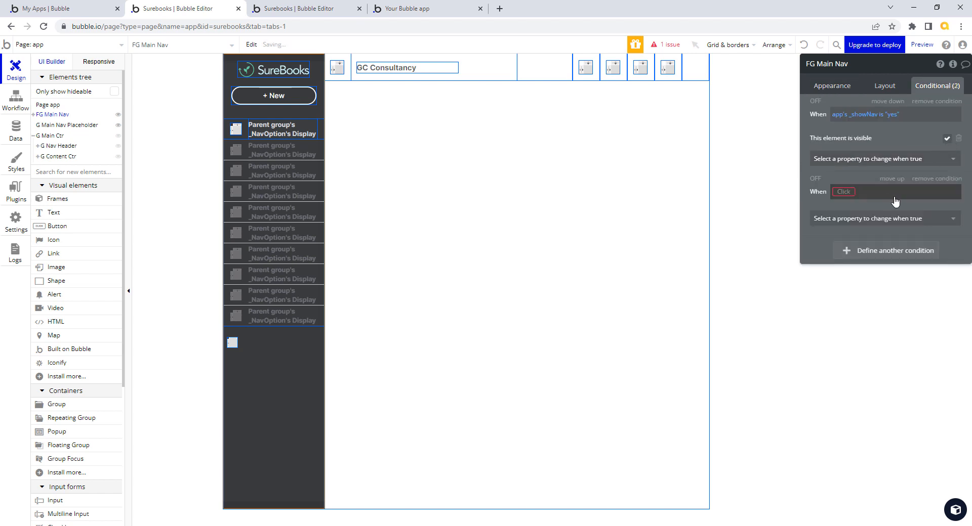
left_click(843, 192)
type("app")
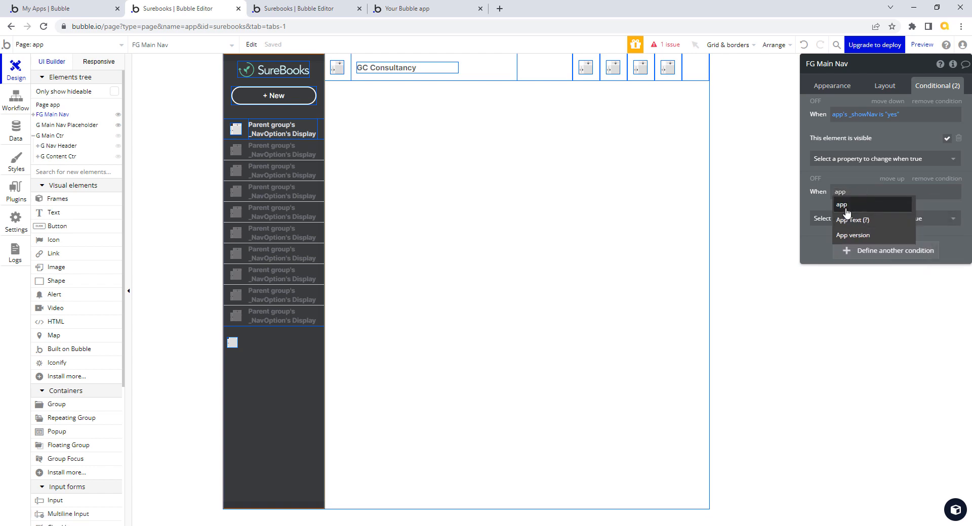
left_click(846, 207)
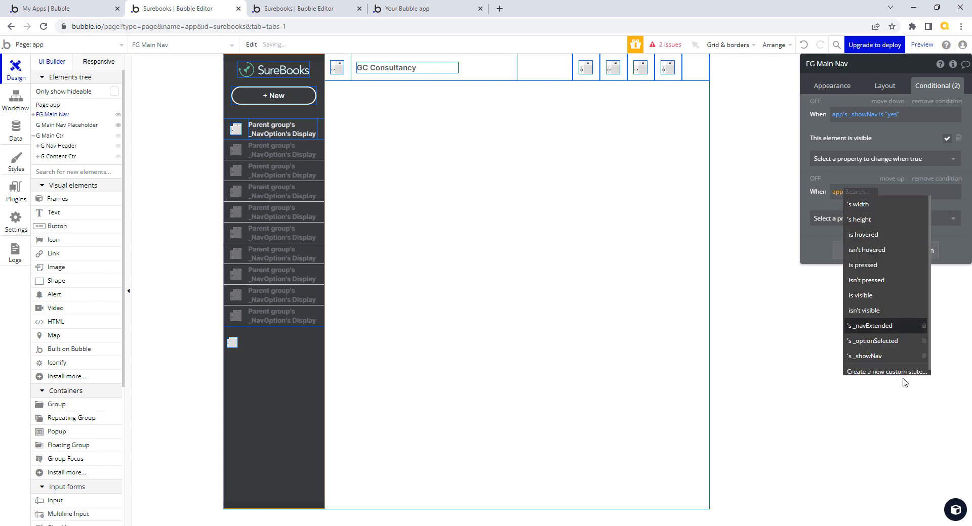
left_click(878, 327)
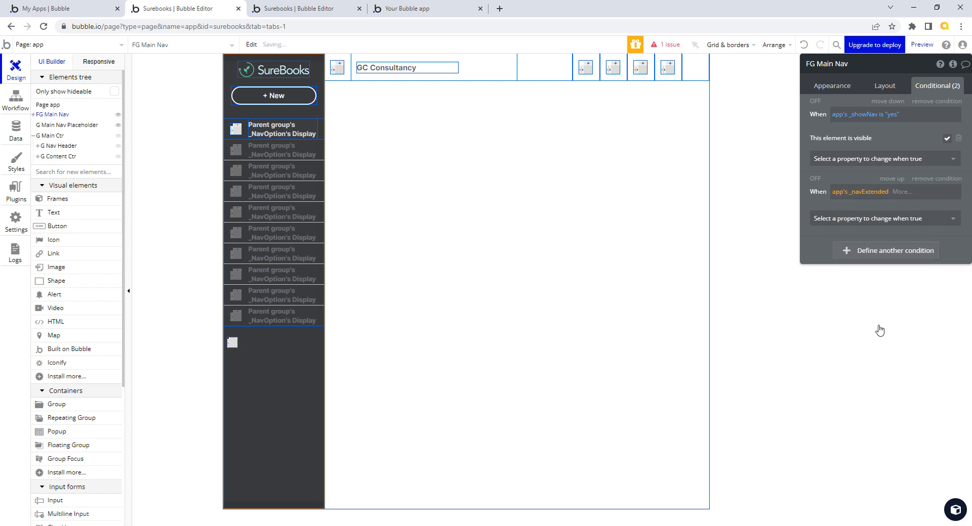
left_click(901, 192)
left_click(906, 212)
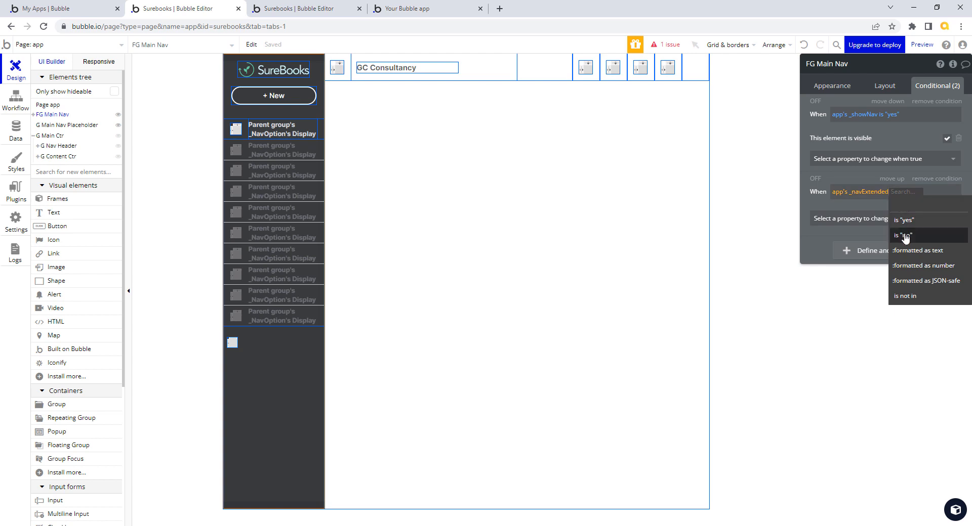
left_click(905, 234)
- Make FG Main Nav's _navExtended condition change the width to 62 px
left_click(943, 221)
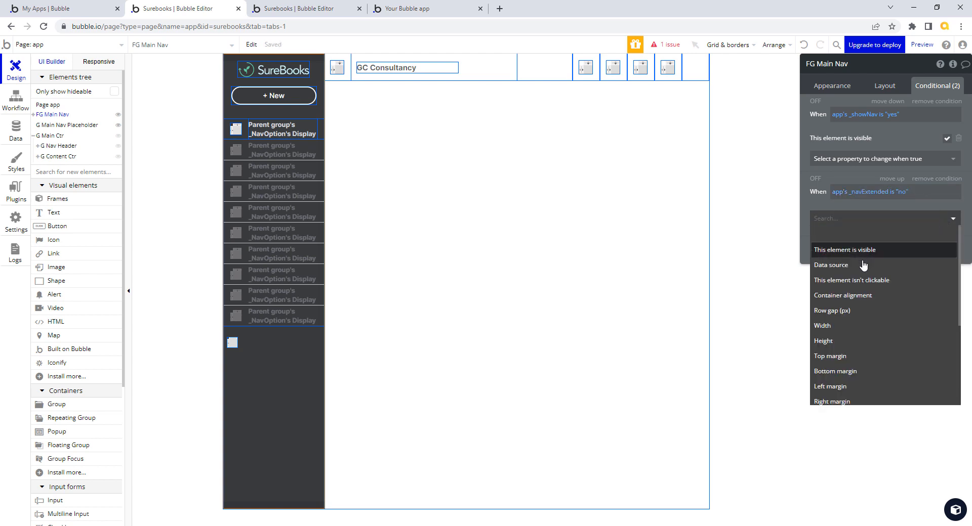
left_click(831, 326)
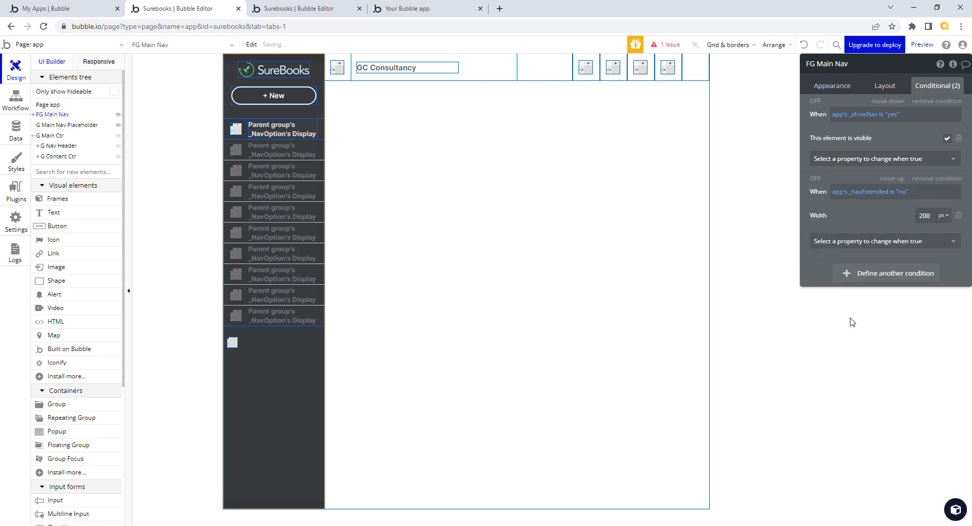
double_click(931, 217)
type("62")
- Copy FG Main Nav's _navExtended condition and paste it onto G Main Nav Placeholder
right_click(846, 222)
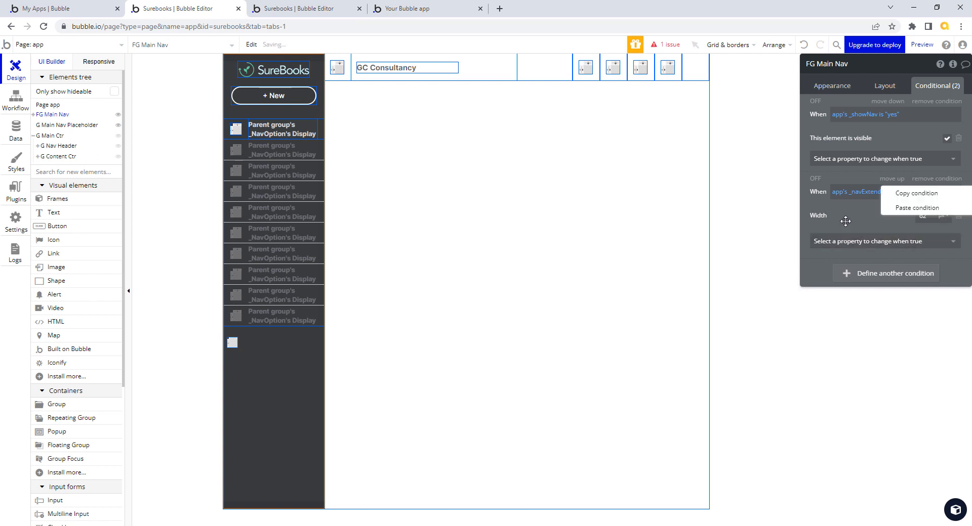
left_click(924, 208)
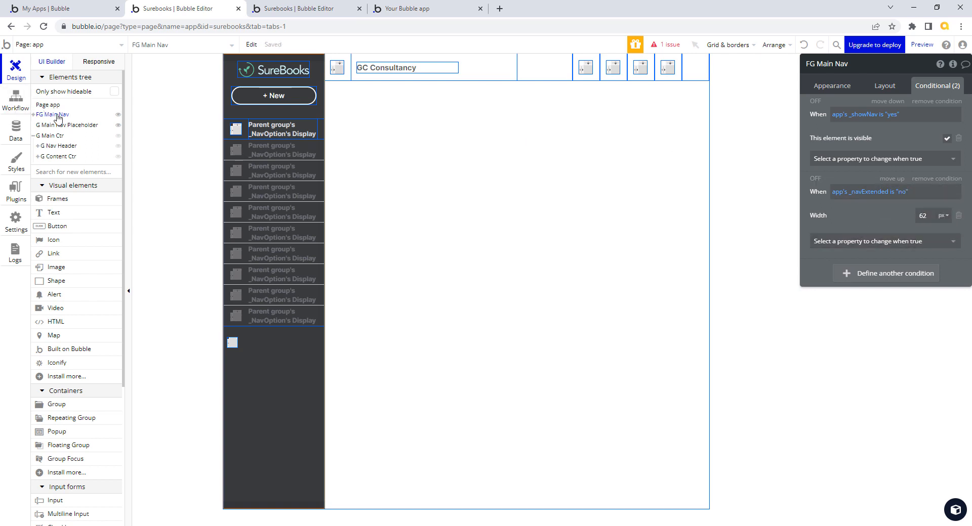
left_click(71, 131)
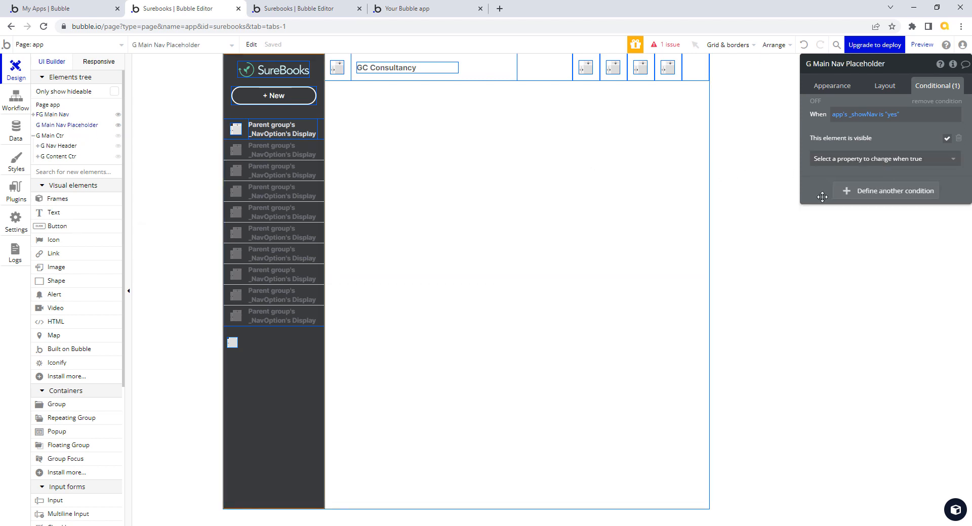
right_click(856, 159)
left_click(876, 164)
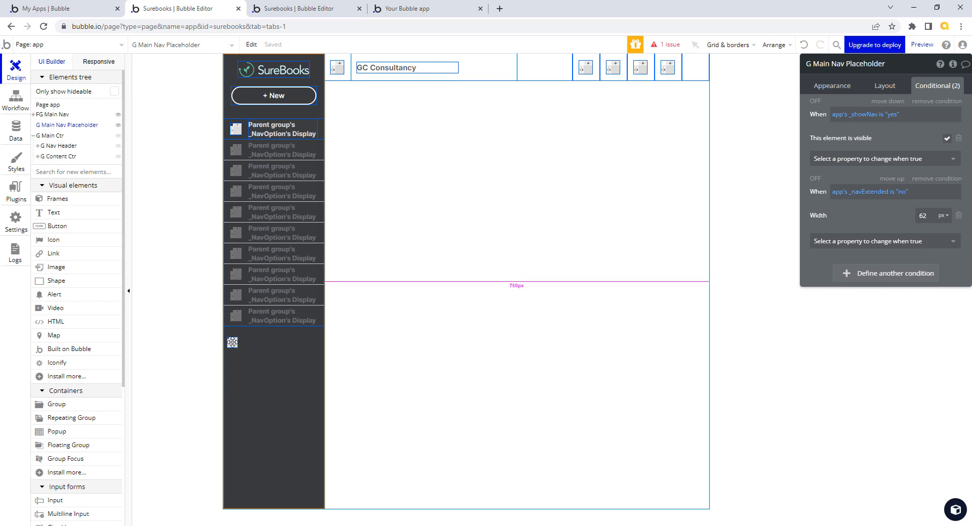
- Check the Ic Nav Resize icon's appearance settings and add an Iconify-clicked workflow event for it
left_click(34, 115)
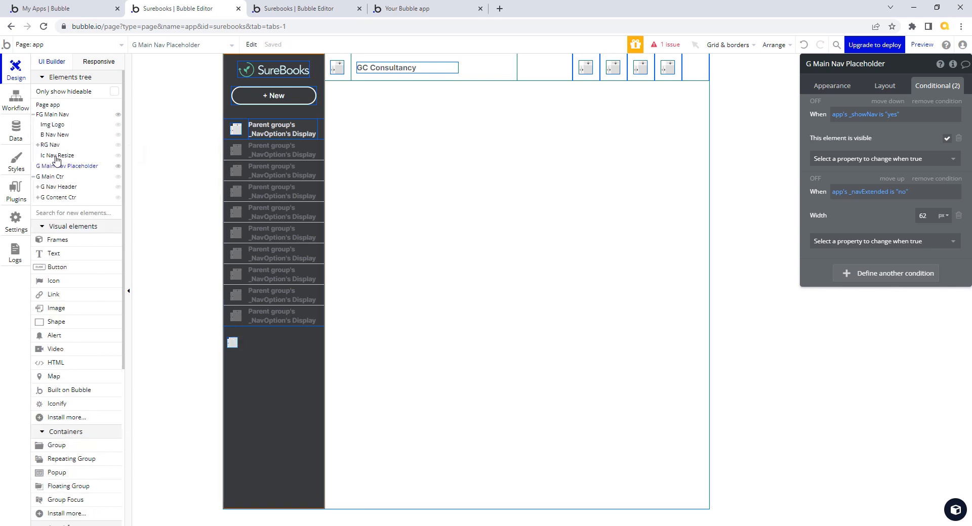
left_click(56, 157)
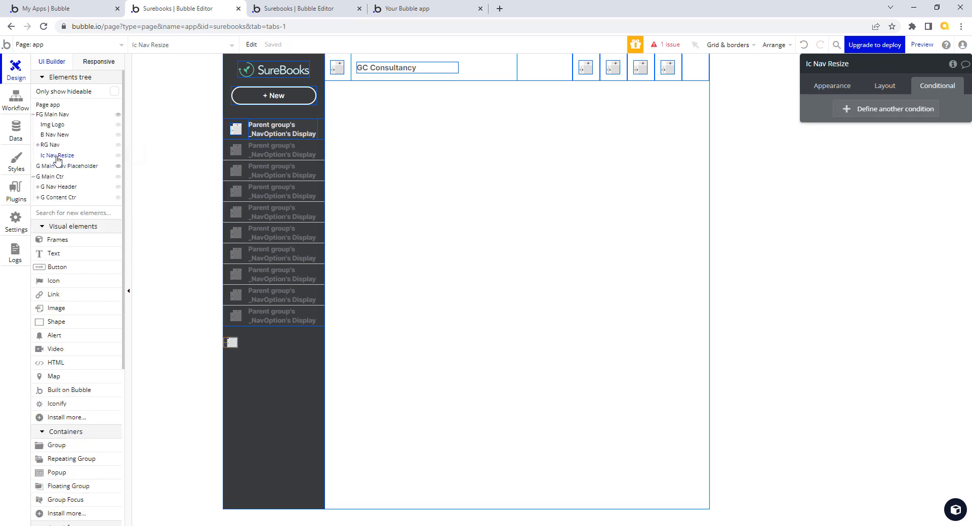
left_click(842, 88)
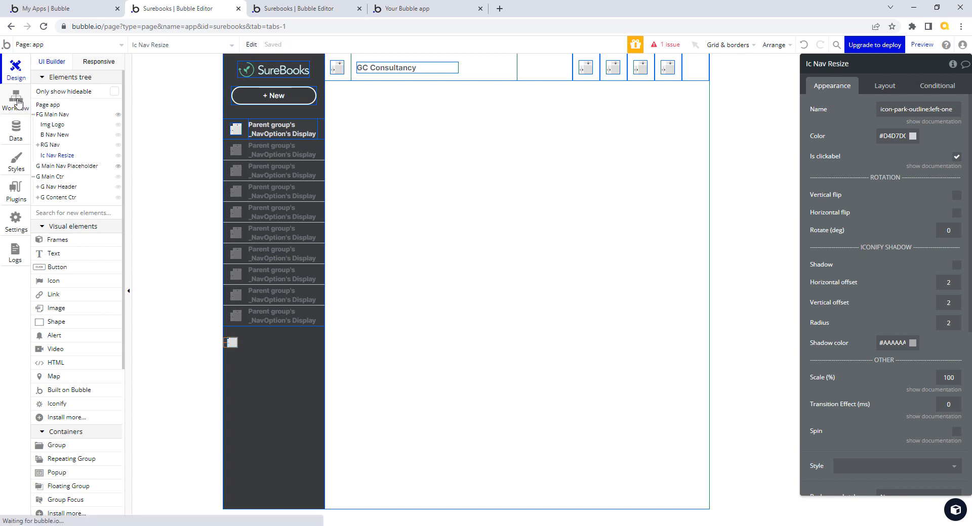
left_click(19, 104)
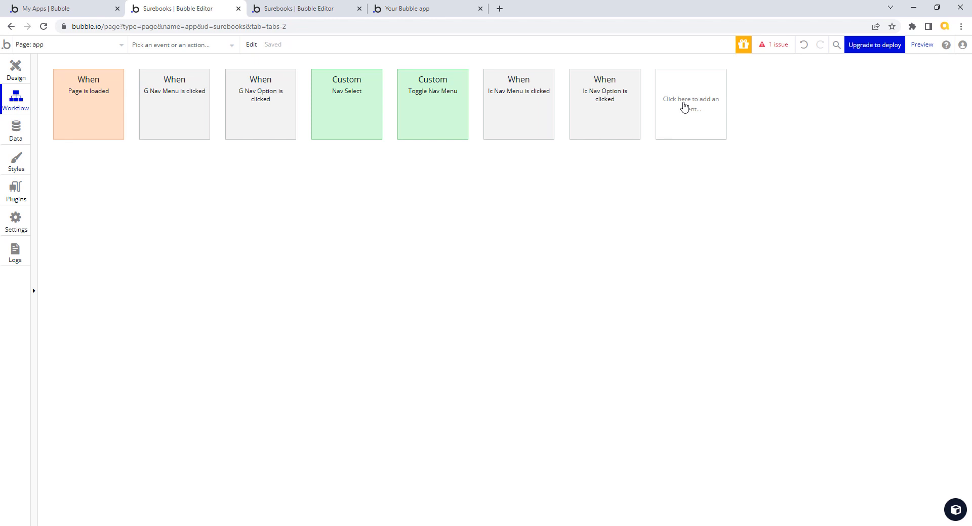
left_click(684, 107)
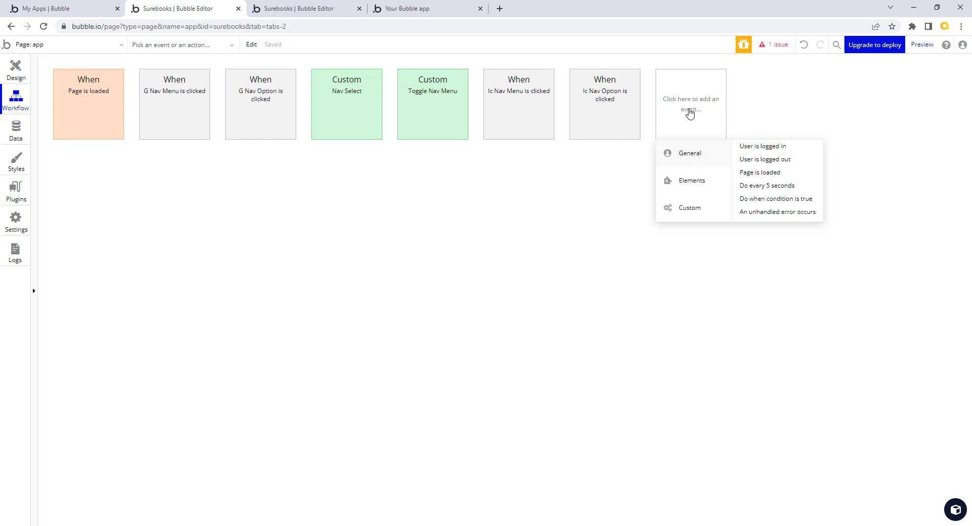
mouse_move(695, 188)
left_click(768, 161)
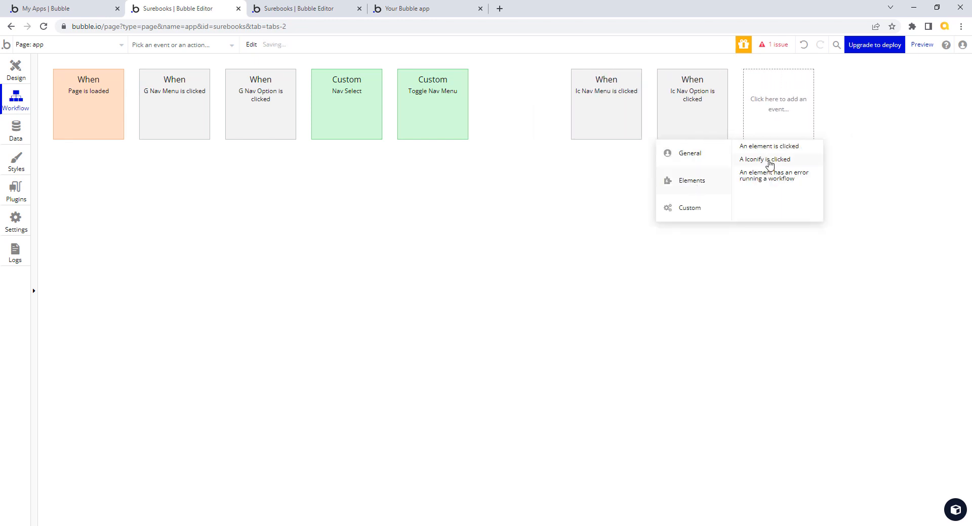
left_click(955, 91)
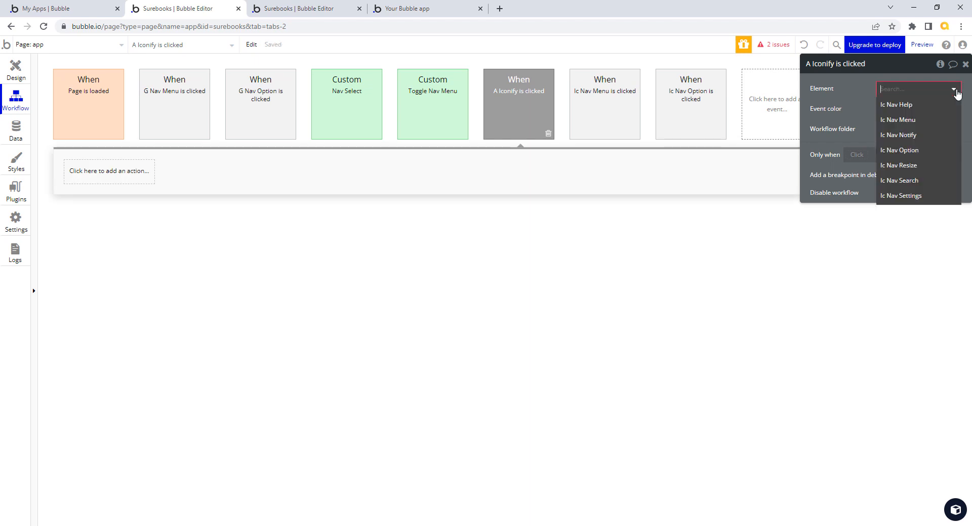
left_click(916, 167)
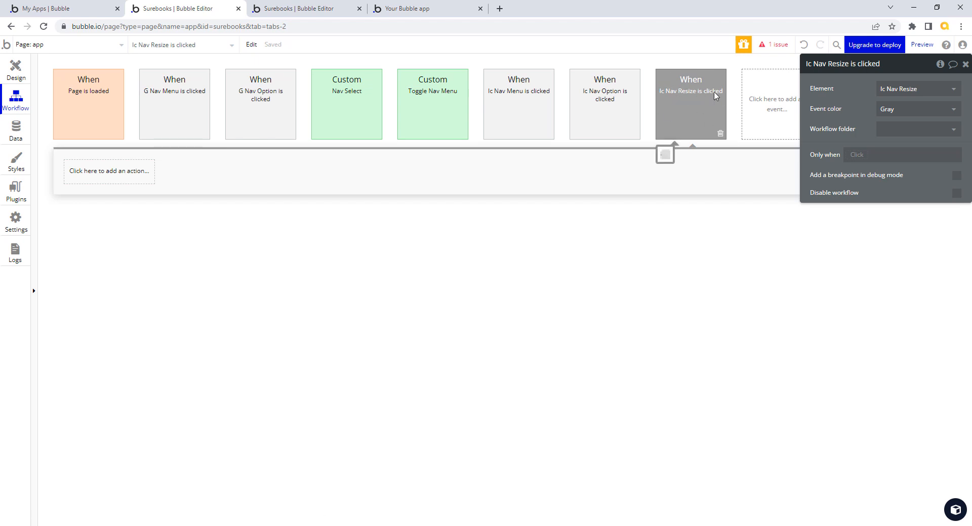
- Create a green custom event named Toggle Extended Nav and assign it to the Custom workflow folder
left_click(775, 104)
mouse_move(799, 181)
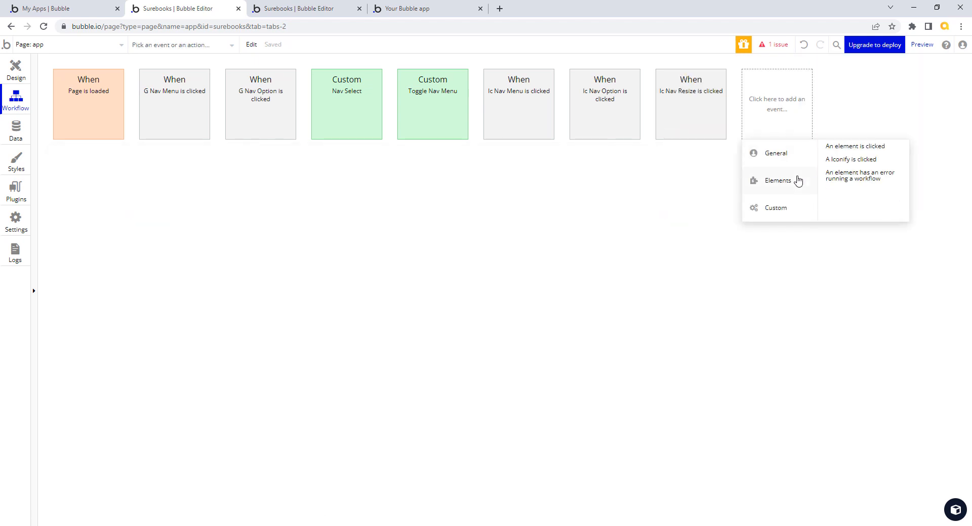
mouse_move(790, 213)
left_click(849, 152)
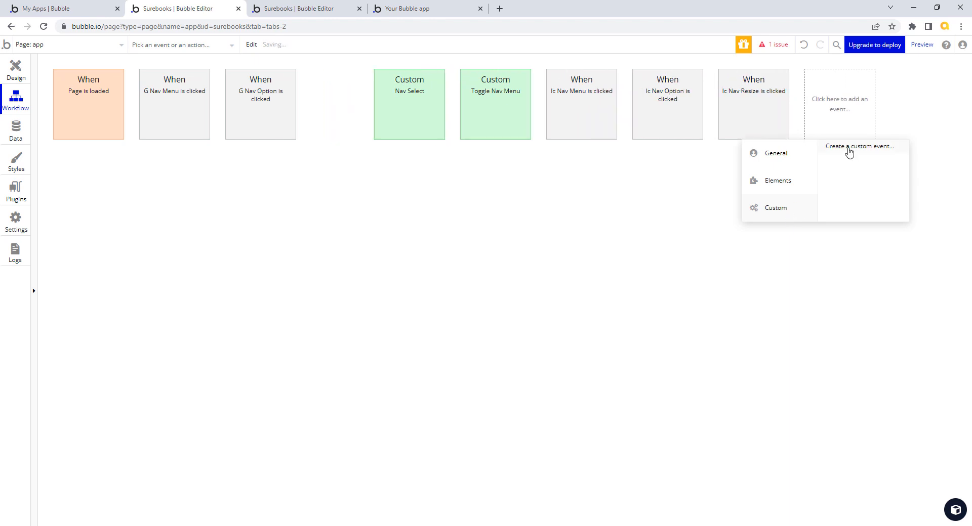
left_click(954, 142)
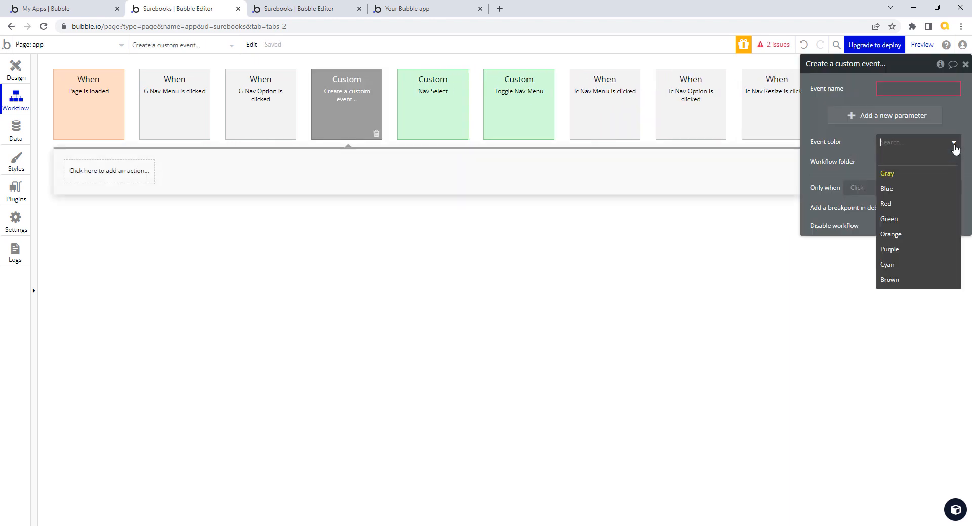
left_click(900, 221)
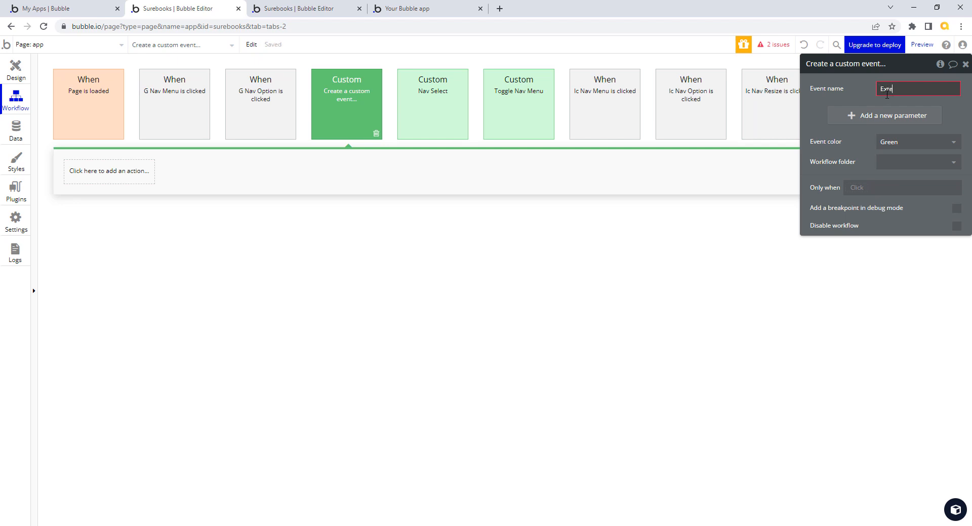
left_click(886, 95)
type("Toggle Exten")
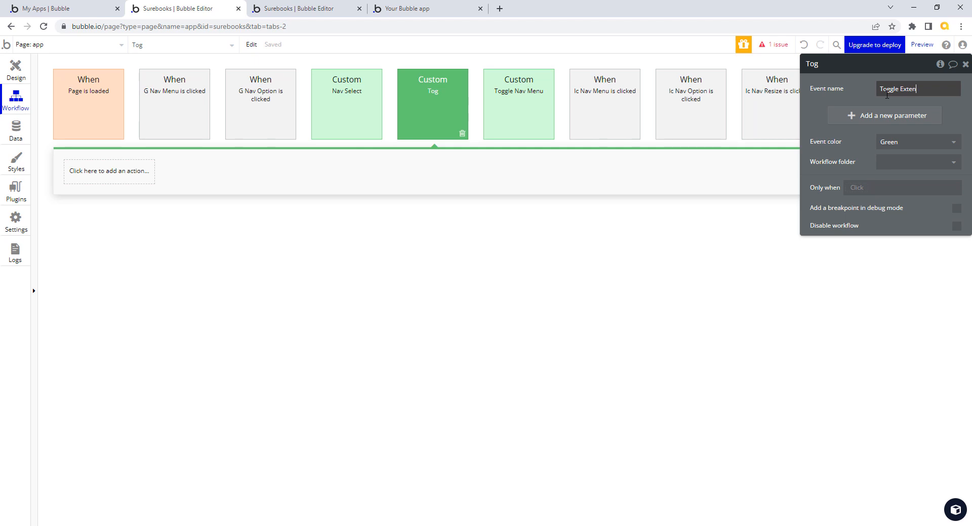
type("ded Nav")
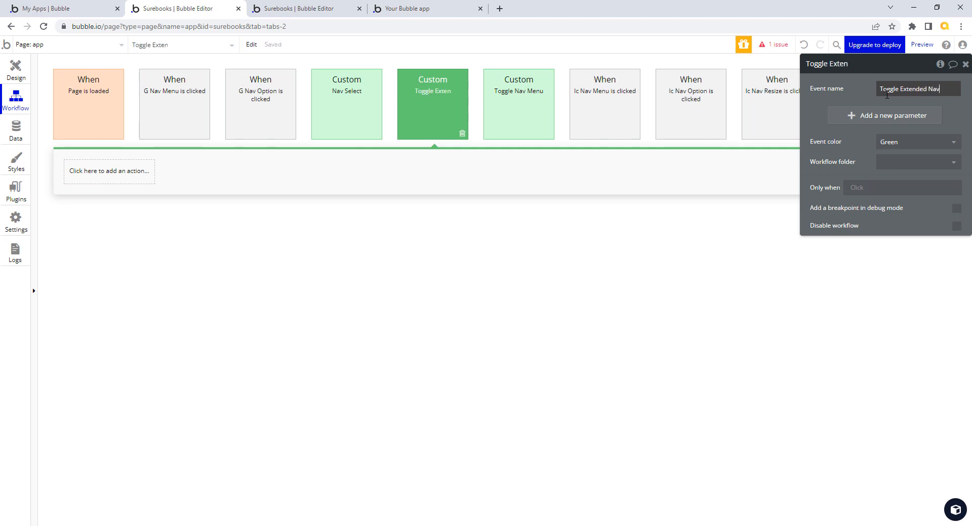
left_click(955, 162)
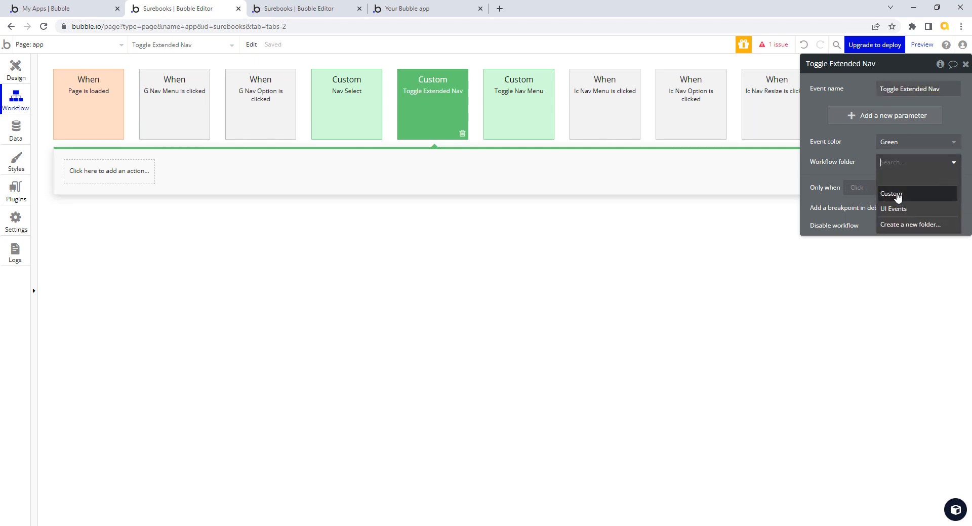
left_click(890, 199)
- Make the Ic Nav Resize clicked event trigger the Toggle Extended Nav custom event
left_click(777, 108)
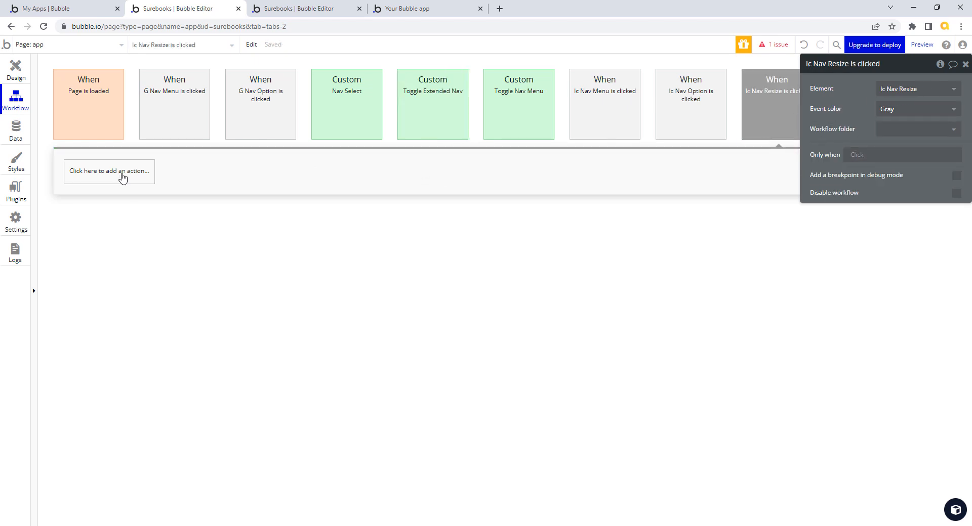
left_click(122, 177)
mouse_move(106, 343)
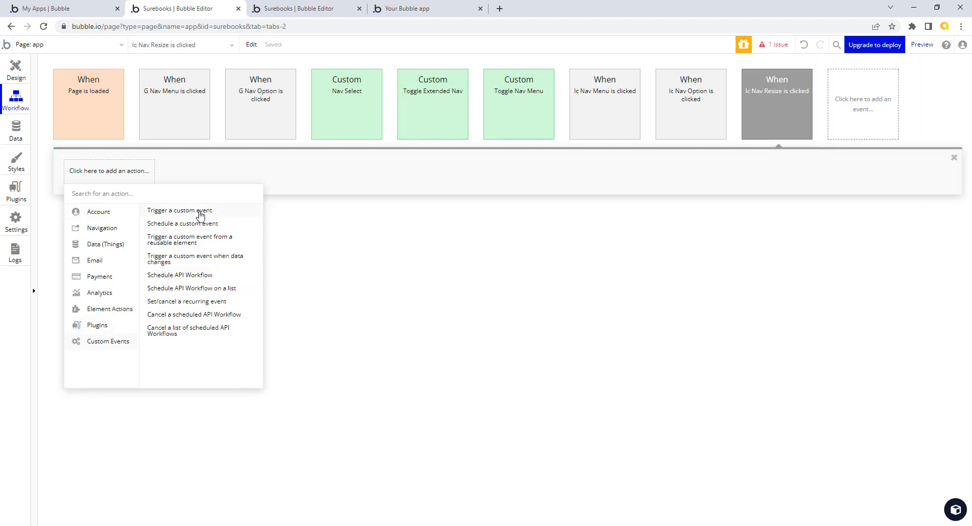
left_click(200, 212)
left_click(952, 89)
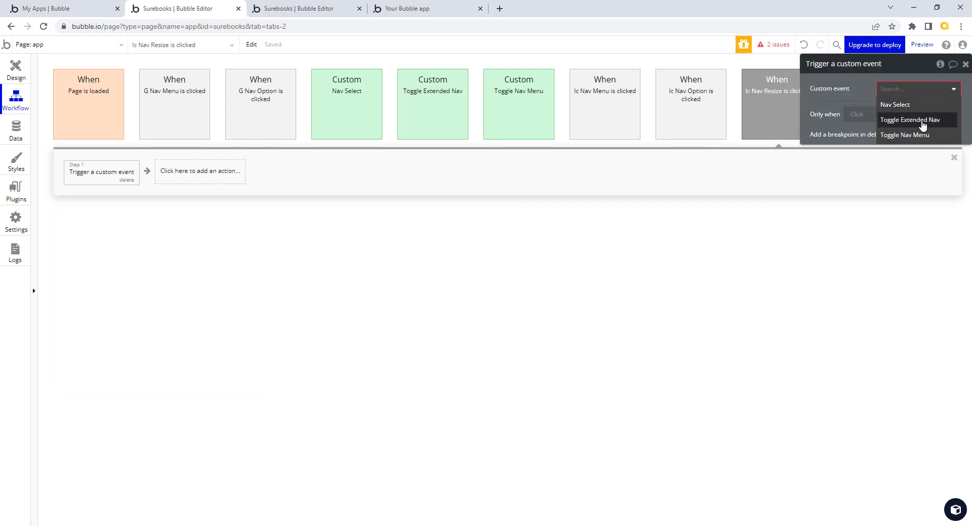
left_click(923, 125)
- Add a Set state action to the Toggle Extended Nav custom event, targeting the app page's _navExtended state
left_click(423, 99)
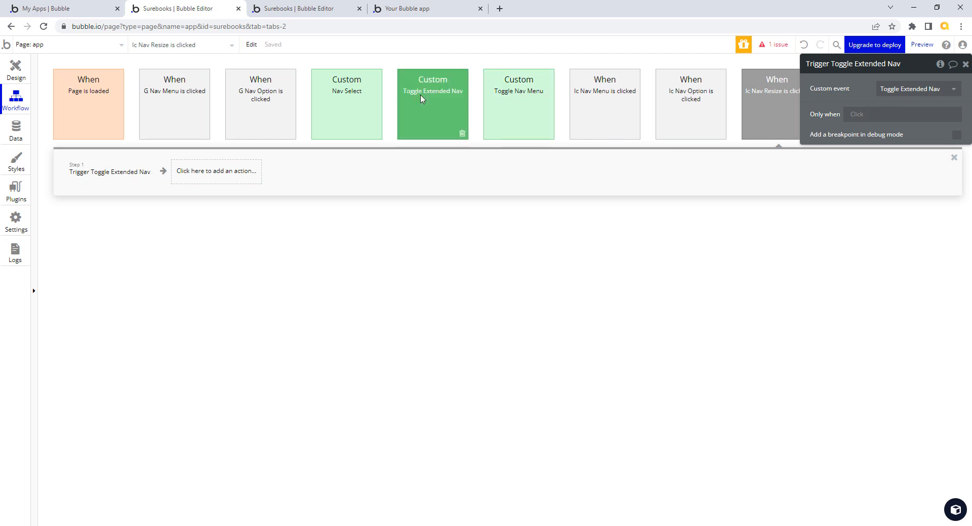
left_click(99, 173)
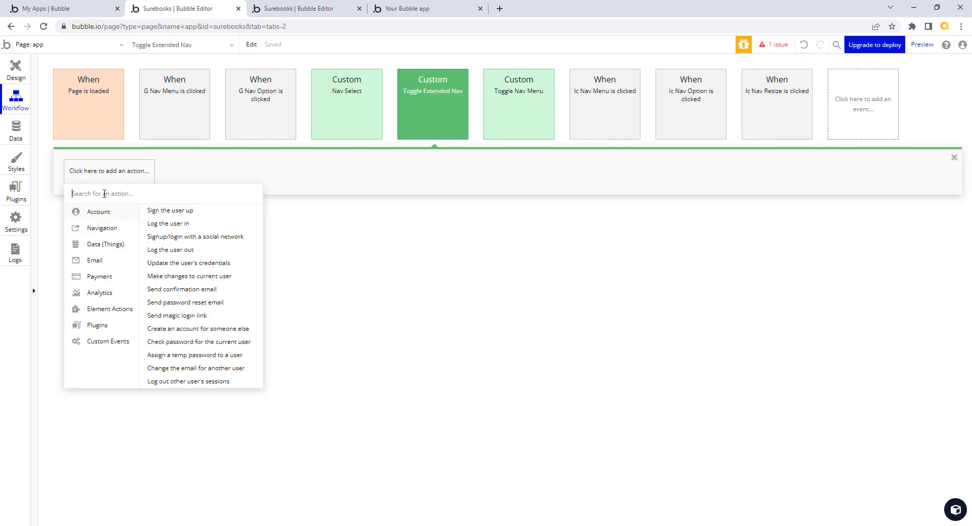
mouse_move(116, 308)
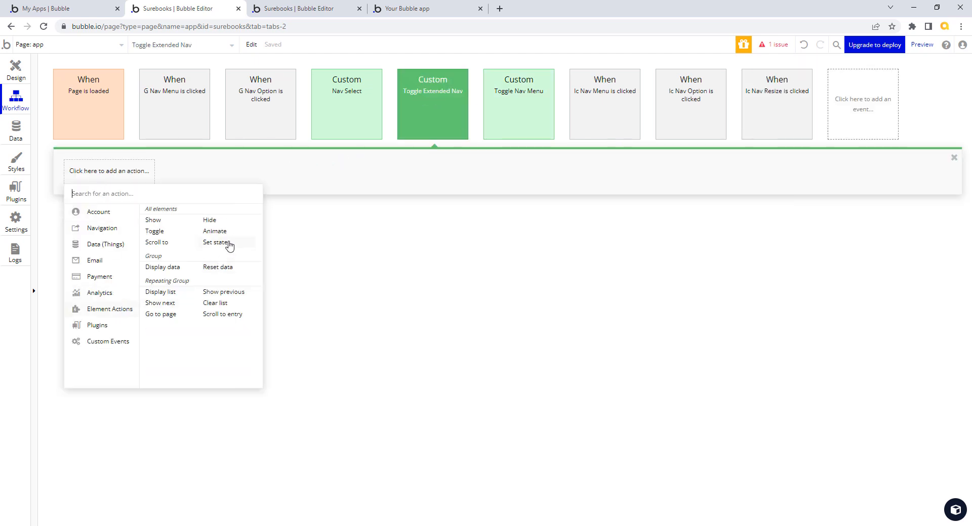
left_click(216, 242)
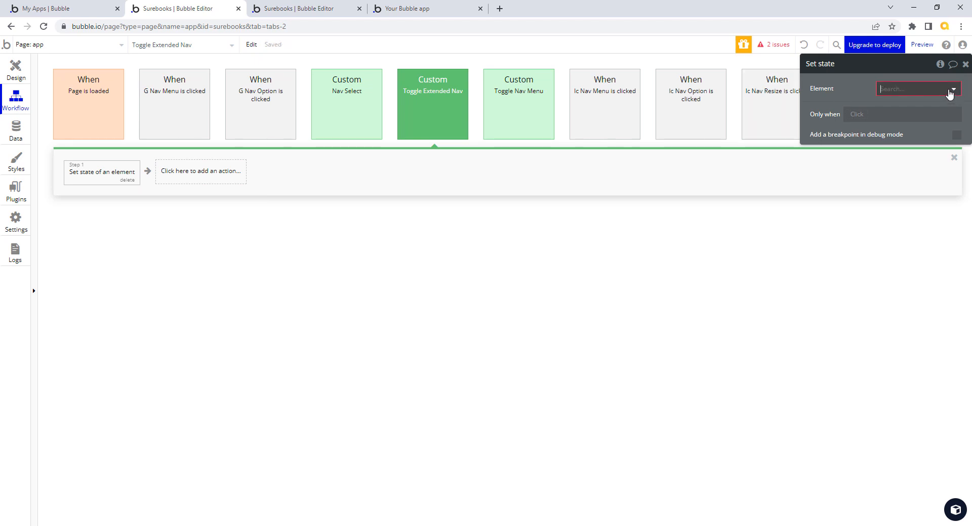
left_click(949, 89)
left_click(906, 105)
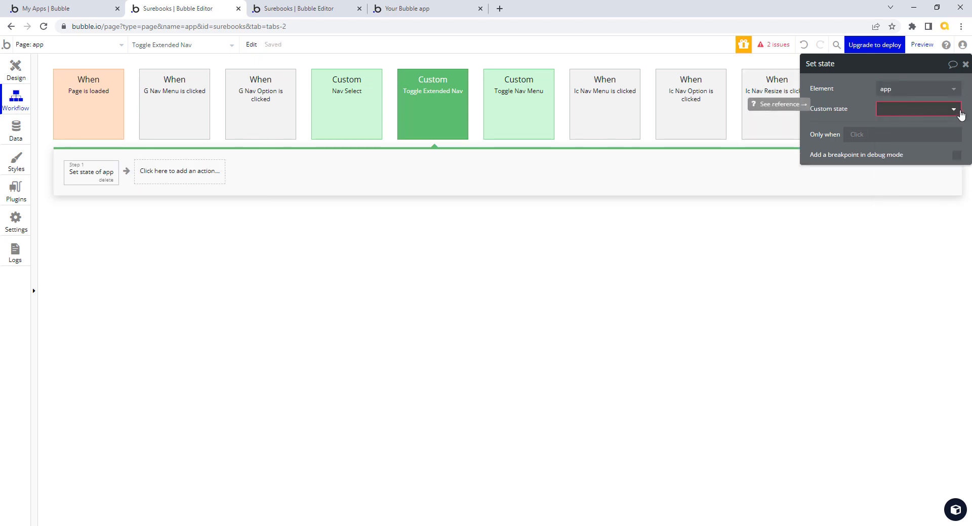
left_click(957, 113)
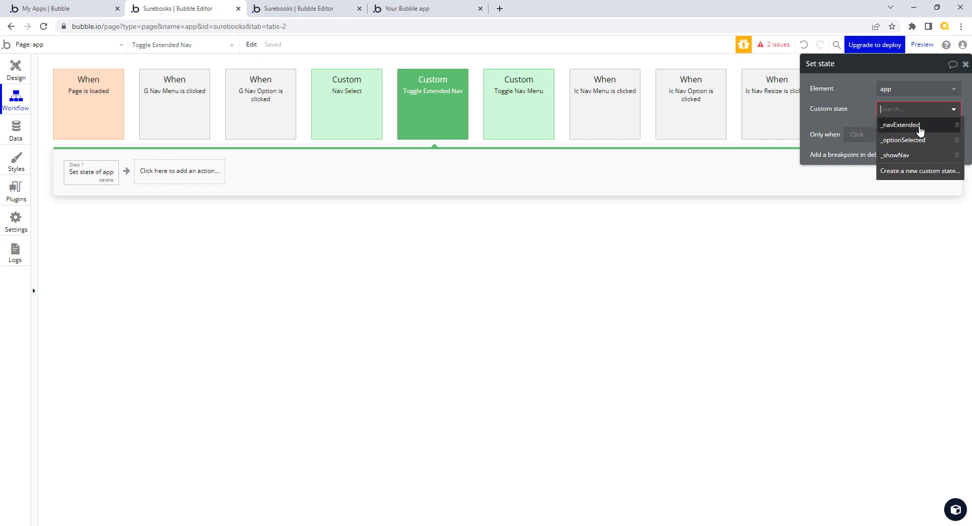
left_click(912, 125)
- Set the state's value to the expression app's _navExtended is "no"
left_click(891, 132)
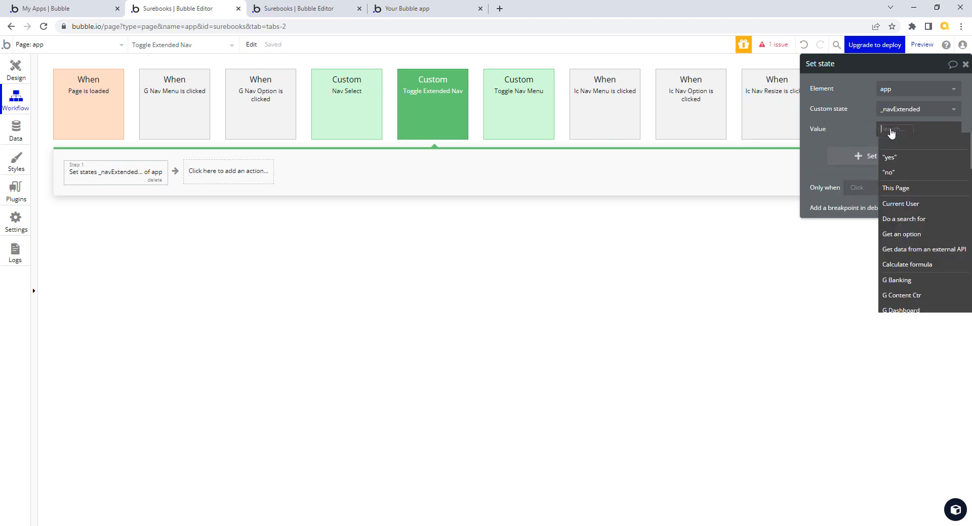
type("app")
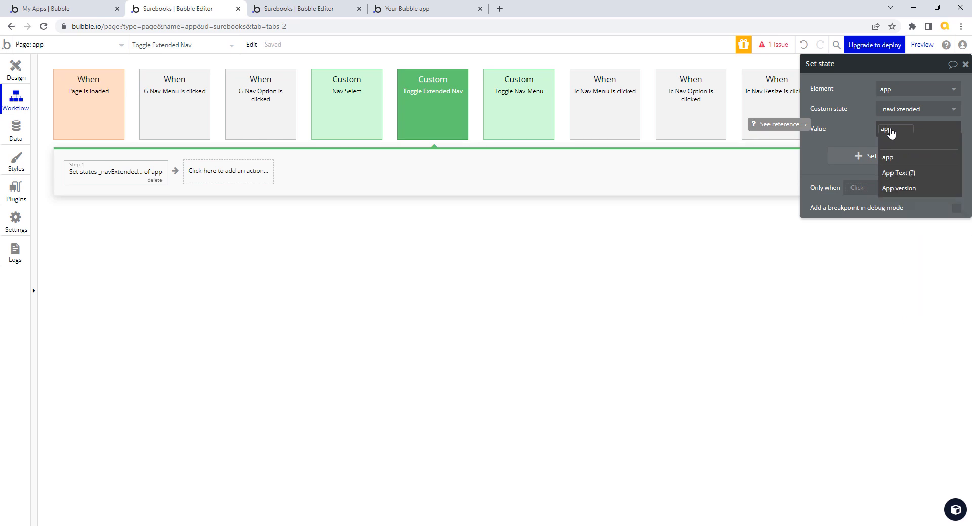
left_click(892, 156)
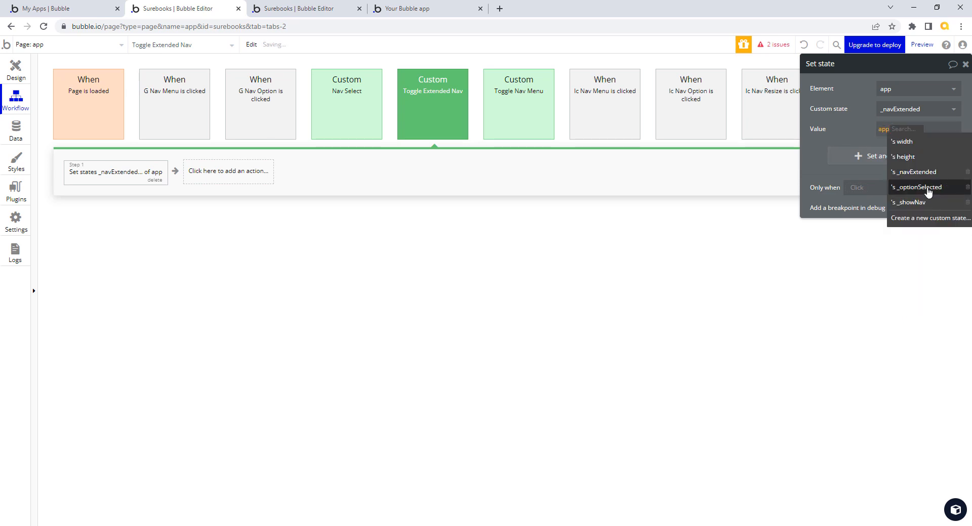
left_click(928, 173)
left_click(896, 144)
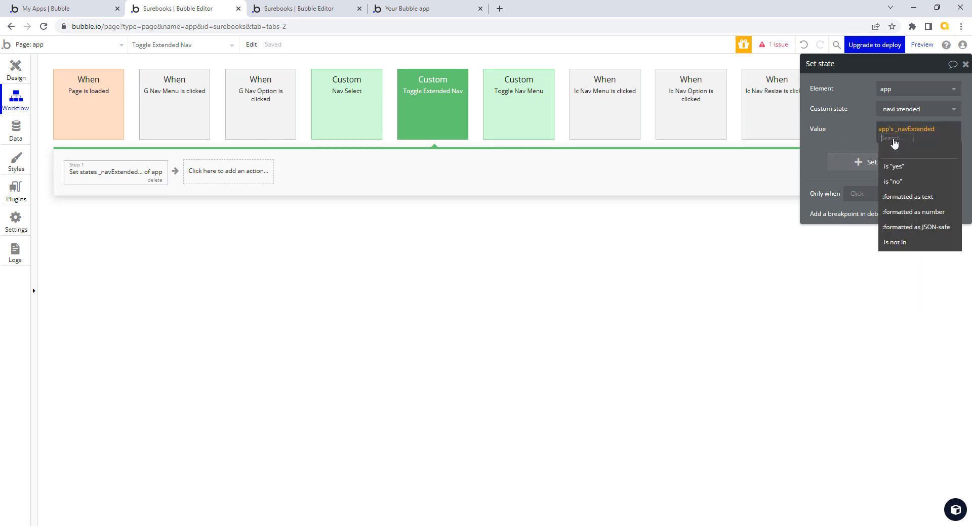
left_click(901, 182)
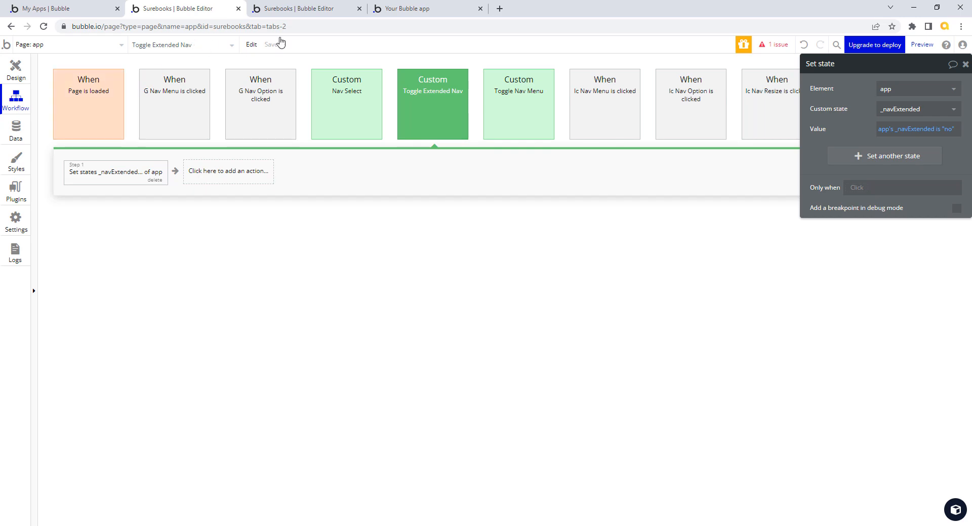
- Return to the page design and review the conditions on FG Main Nav
left_click(16, 70)
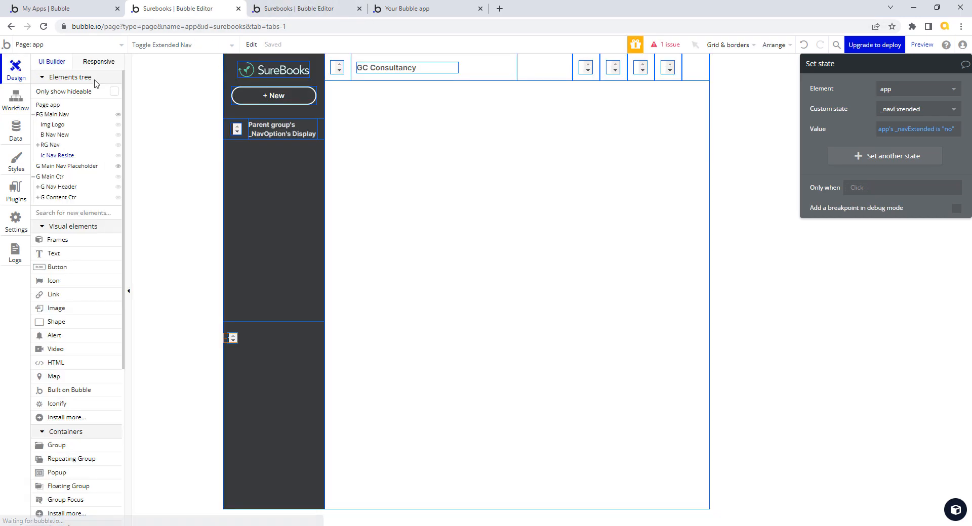
left_click(271, 112)
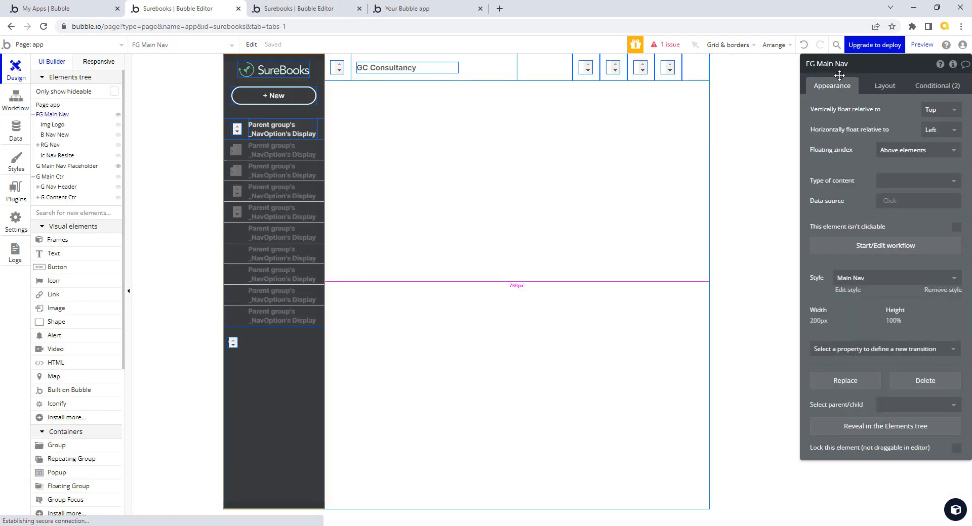
left_click(943, 89)
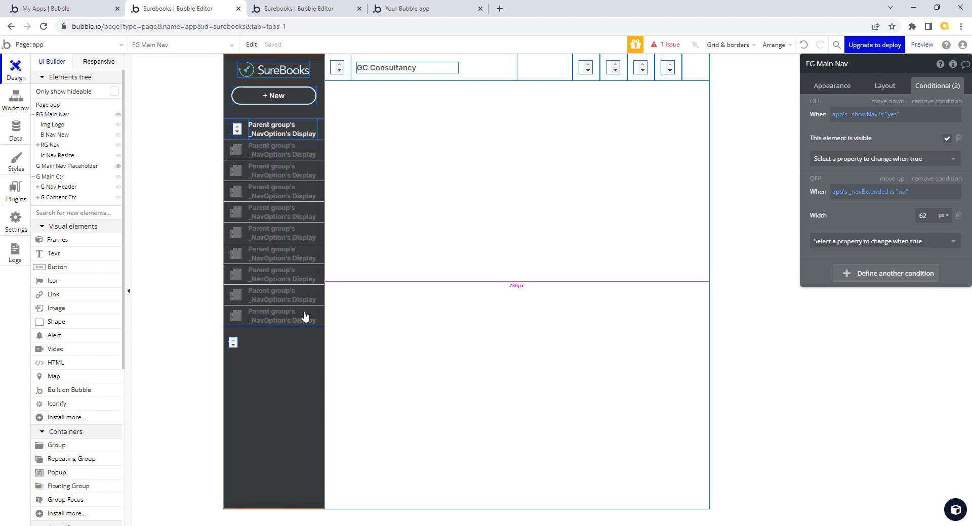
- Close the old test_4-5 preview, run the app page as the existing user from the app data, and move the new preview to the end
left_click(428, 11)
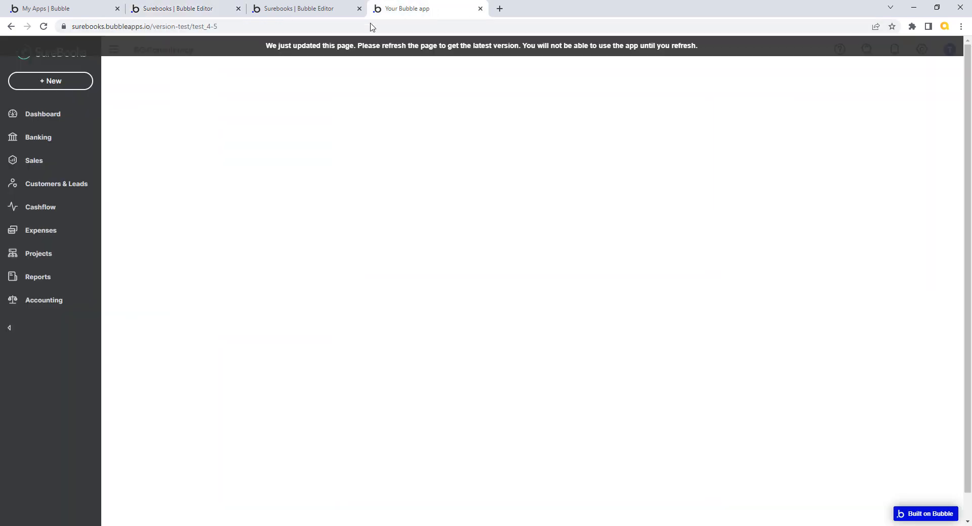
left_click(201, 26)
left_click(481, 8)
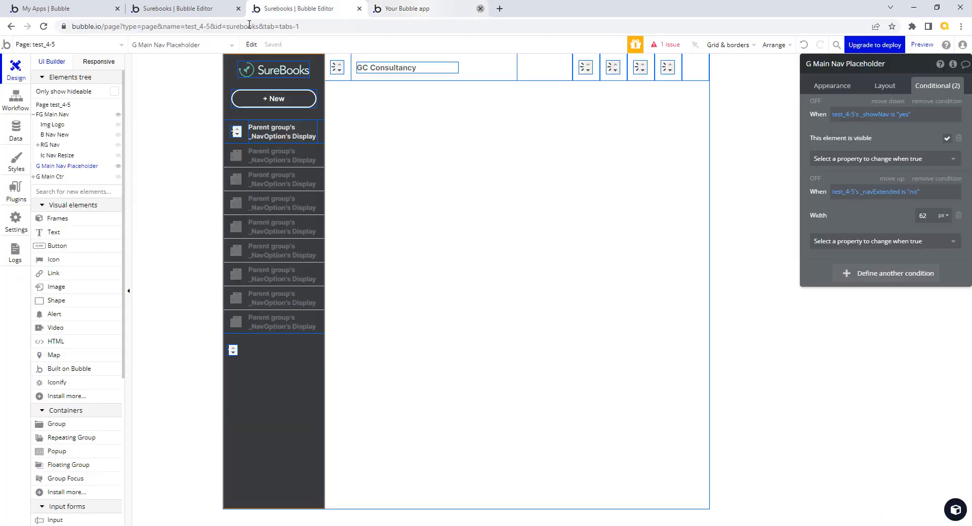
left_click(196, 12)
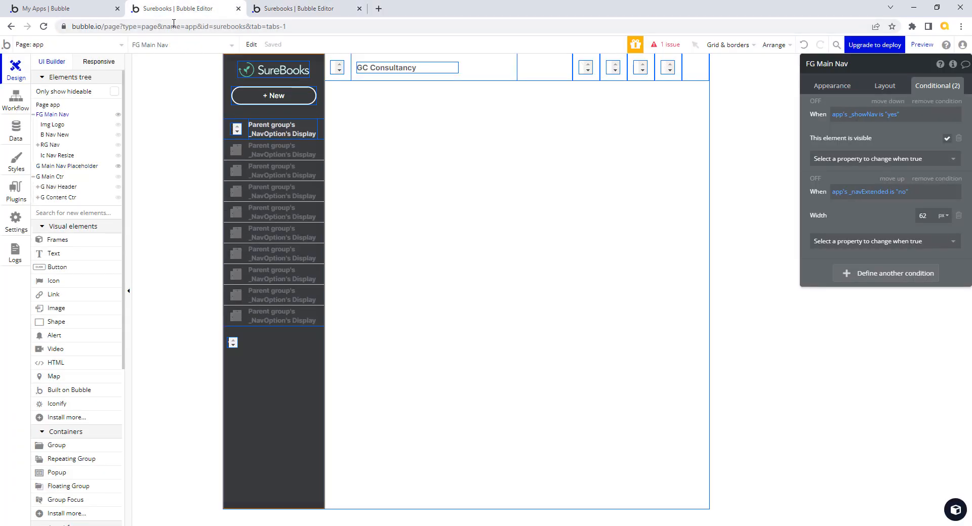
left_click(16, 131)
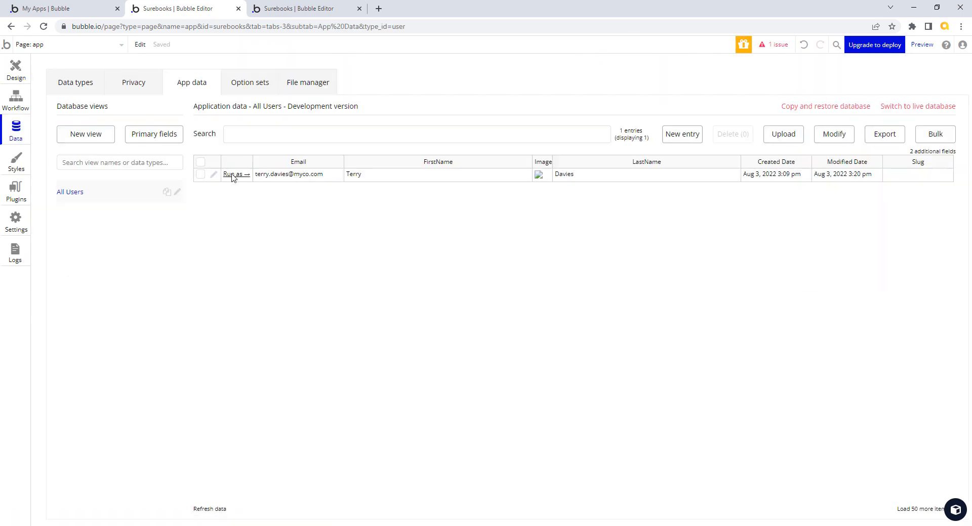
left_click(233, 175)
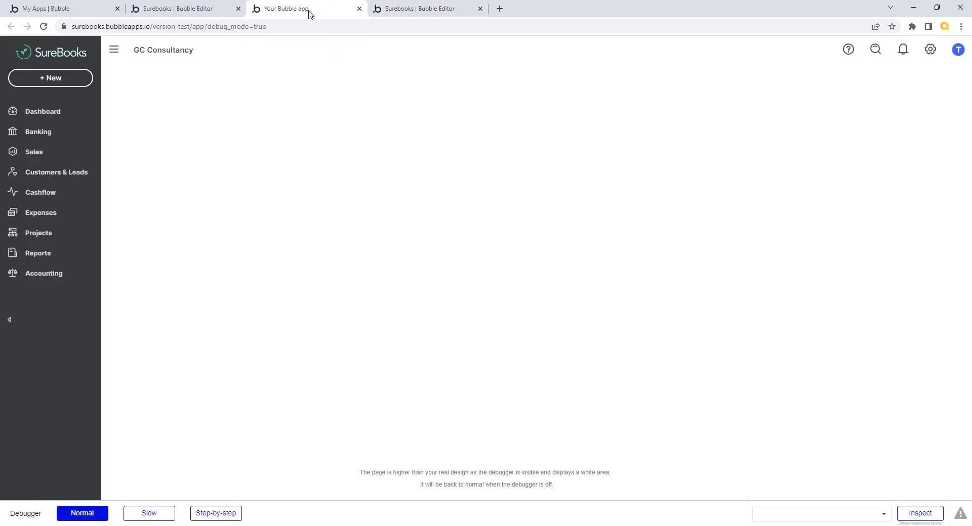
left_click_drag(310, 15, 435, 15)
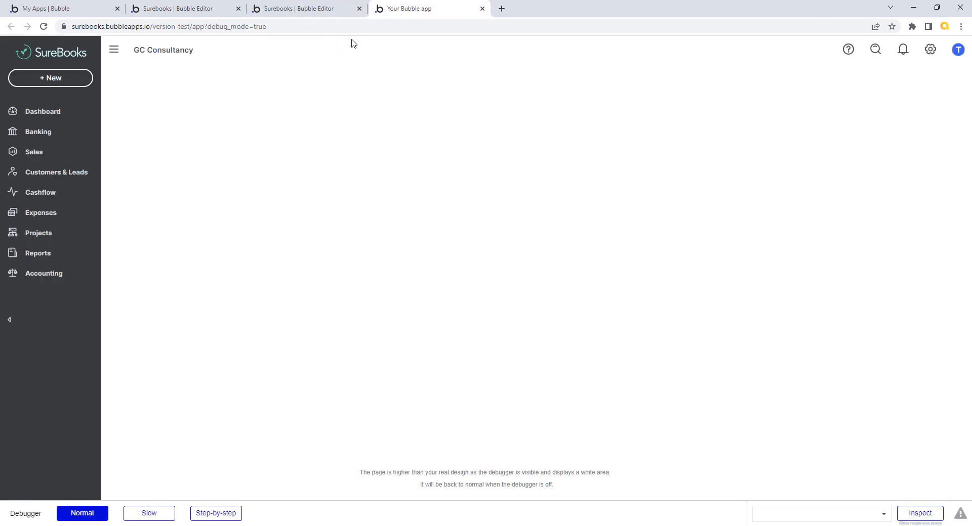
- Remove the debug_mode=true parameter from the preview's address and reload the app page without the debugger
left_click(259, 32)
left_click(252, 28)
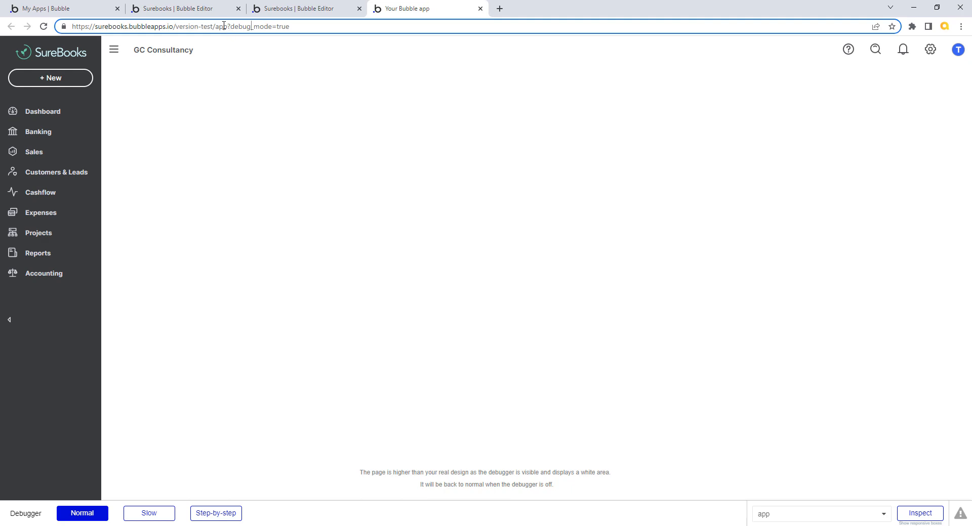
left_click_drag(229, 26, 309, 27)
key("BackSpace")
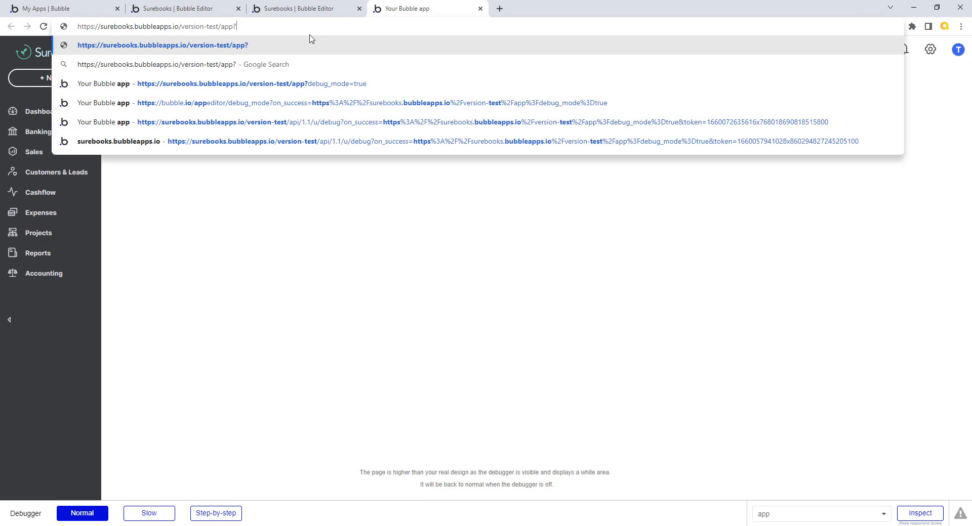
key("BackSpace")
key("Return")
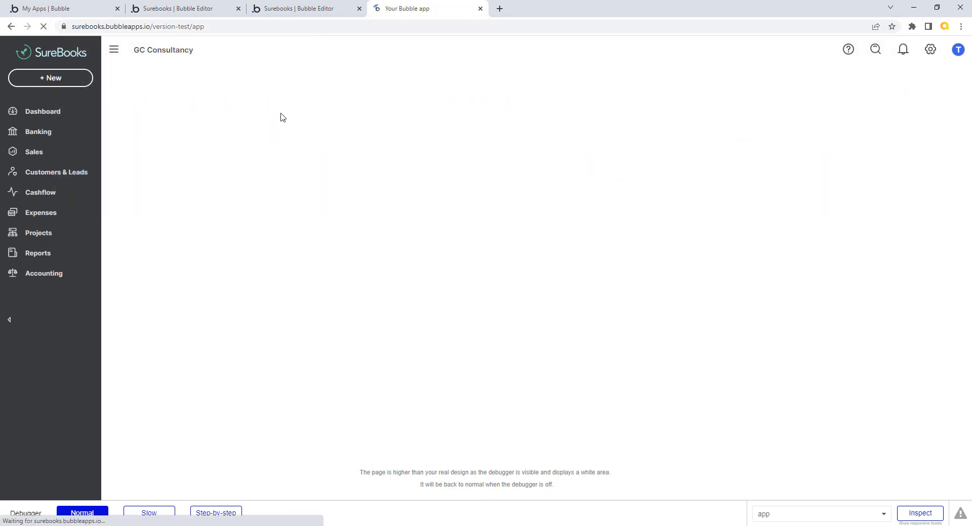
- Test the resize icon below the navigation options by collapsing and expanding the side navigation several times
left_click(10, 322)
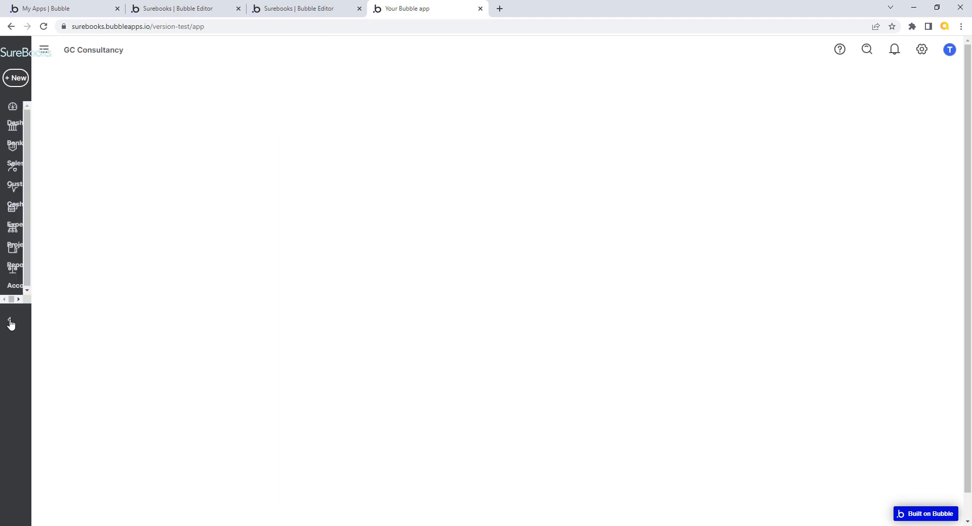
left_click(10, 323)
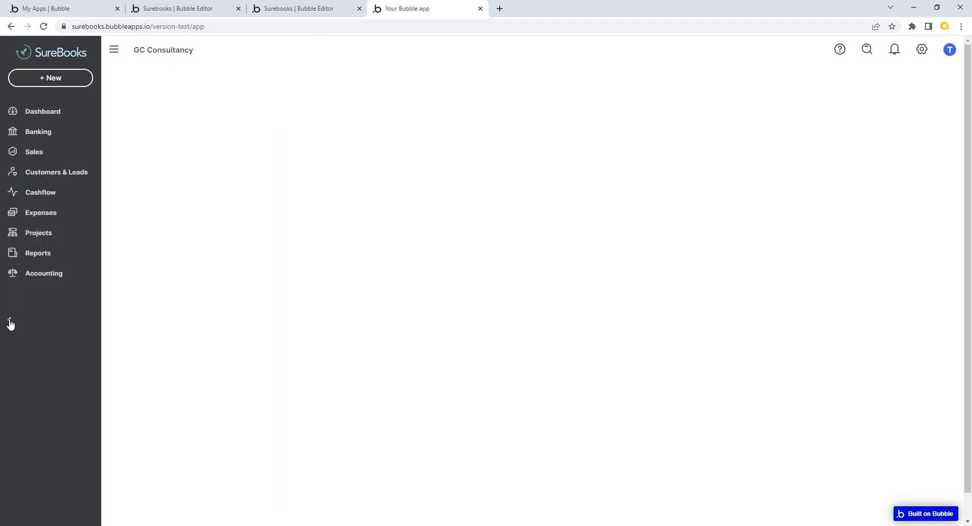
left_click(10, 322)
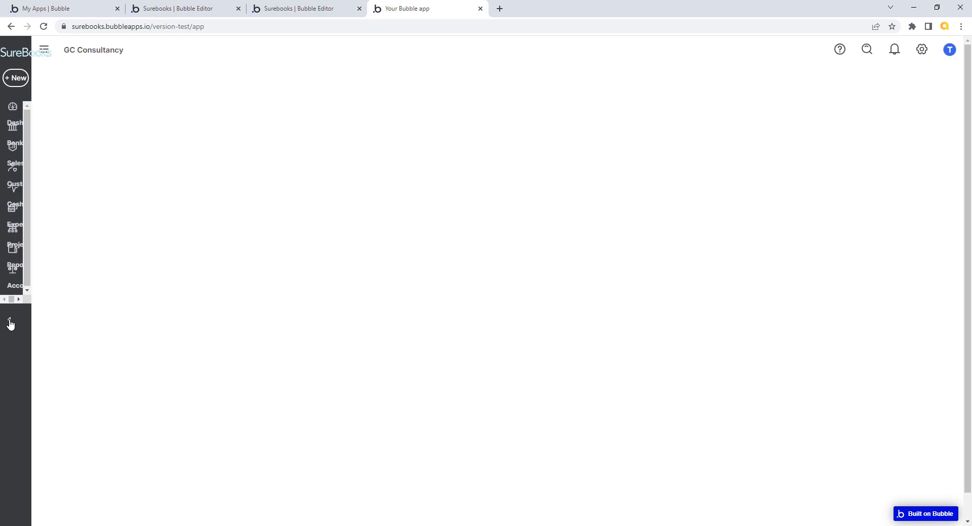
left_click(10, 323)
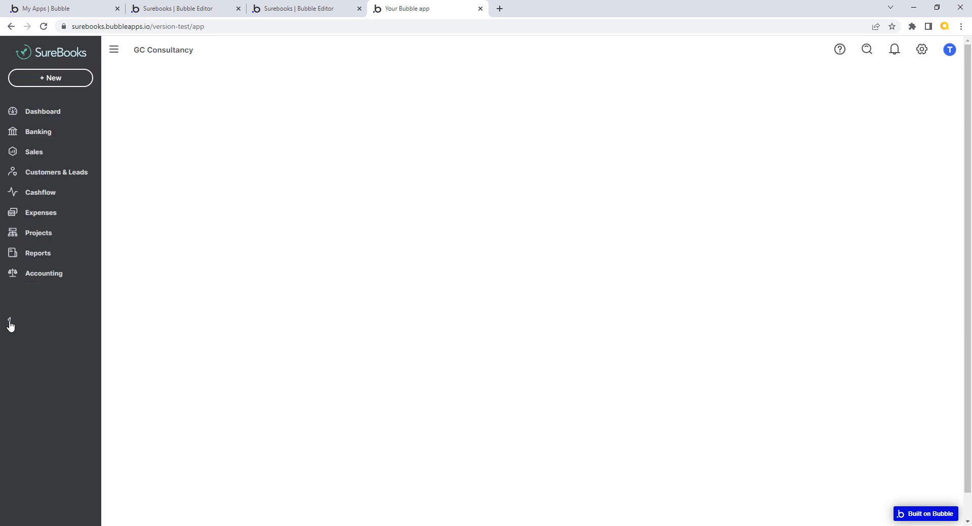
left_click(10, 322)
left_click(10, 324)
- Return to the app page's design and add a new condition to the Img Logo element
left_click(193, 12)
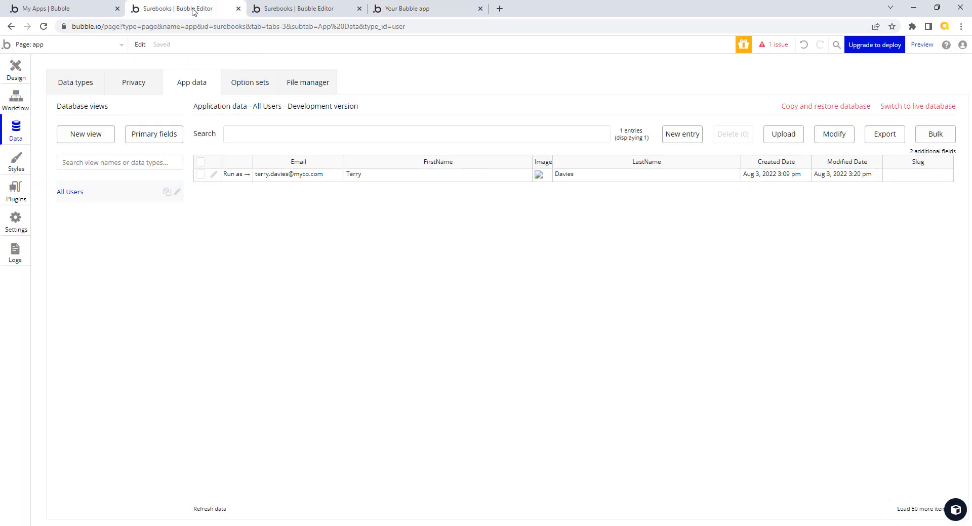
left_click(17, 69)
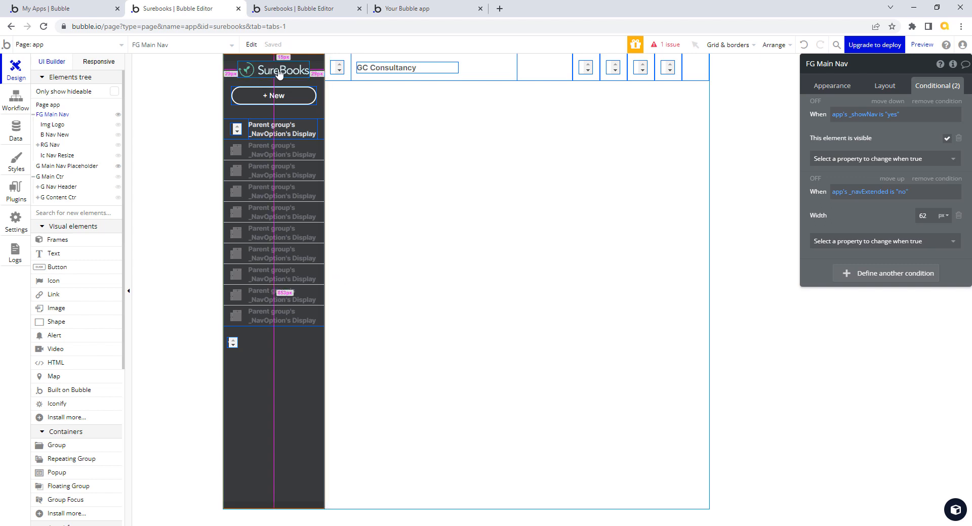
left_click(279, 71)
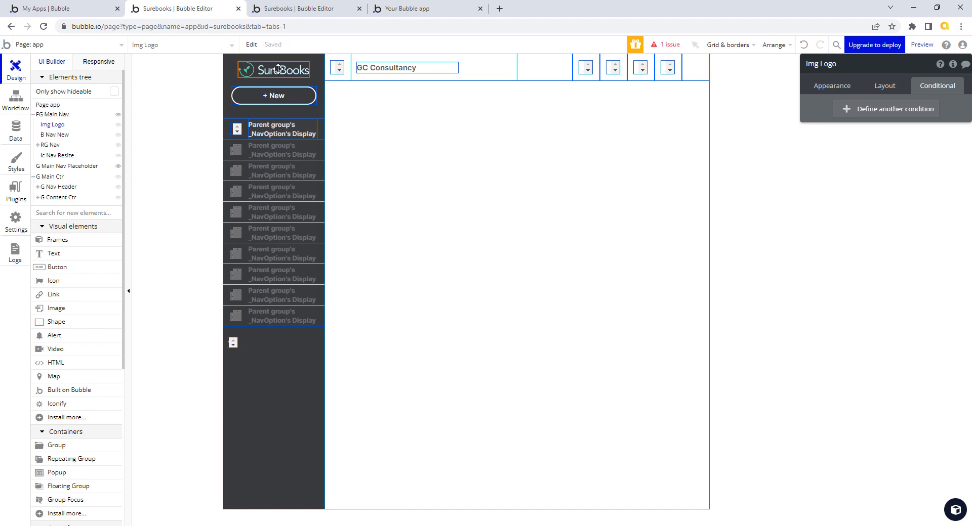
left_click(832, 88)
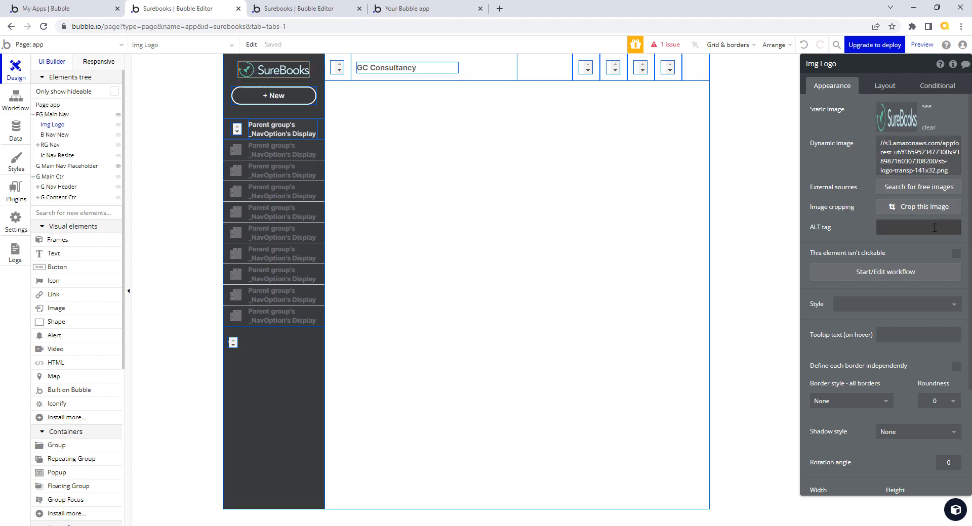
left_click(947, 86)
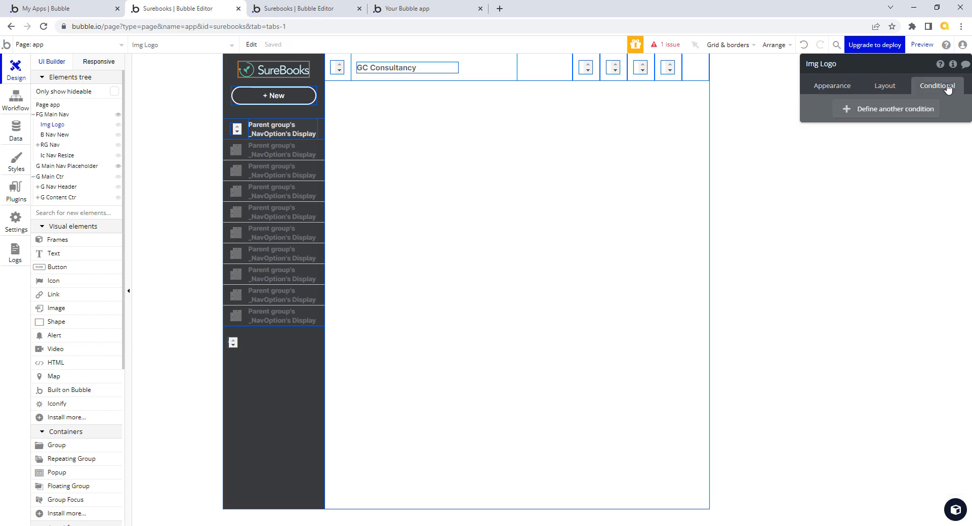
left_click(854, 111)
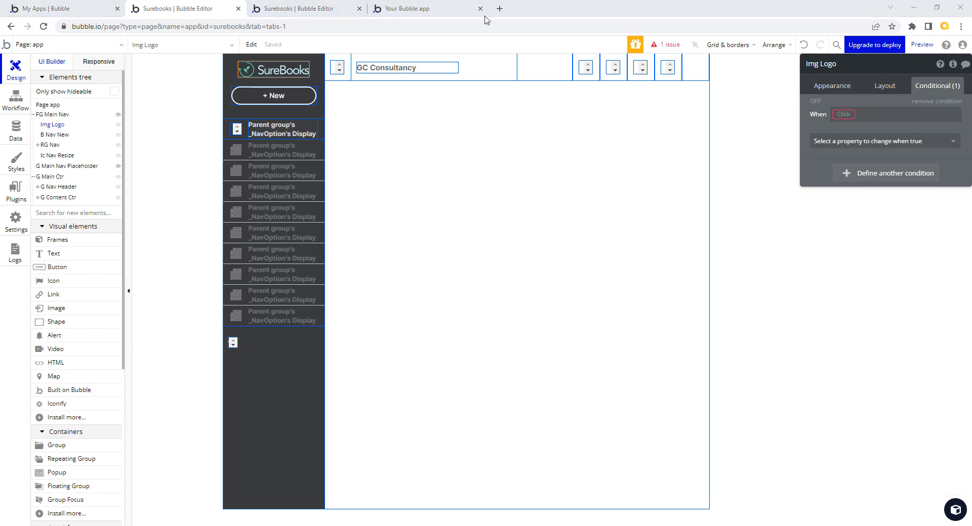
- Check the logo's condition on the test_4-5 page and set Img Logo's condition on the app page to FG Main Nav's width < 200
left_click(306, 13)
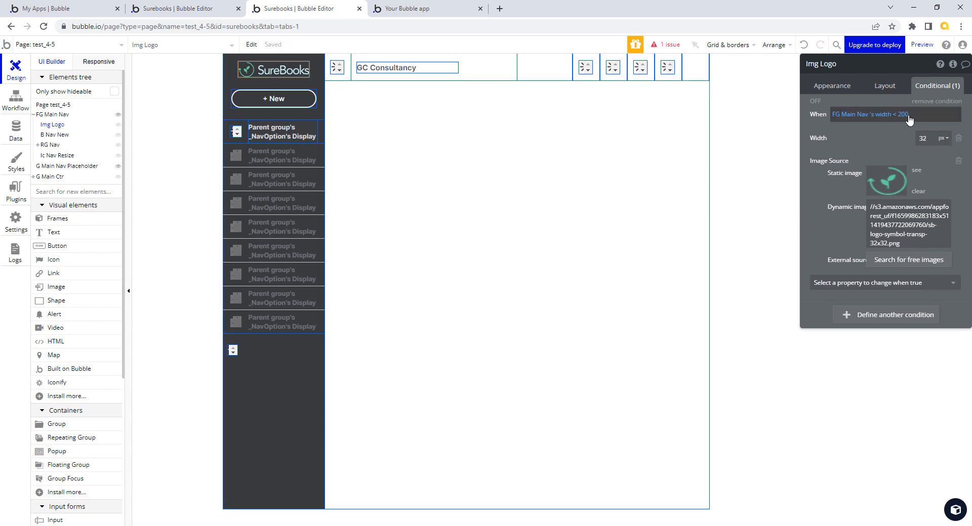
mouse_move(846, 117)
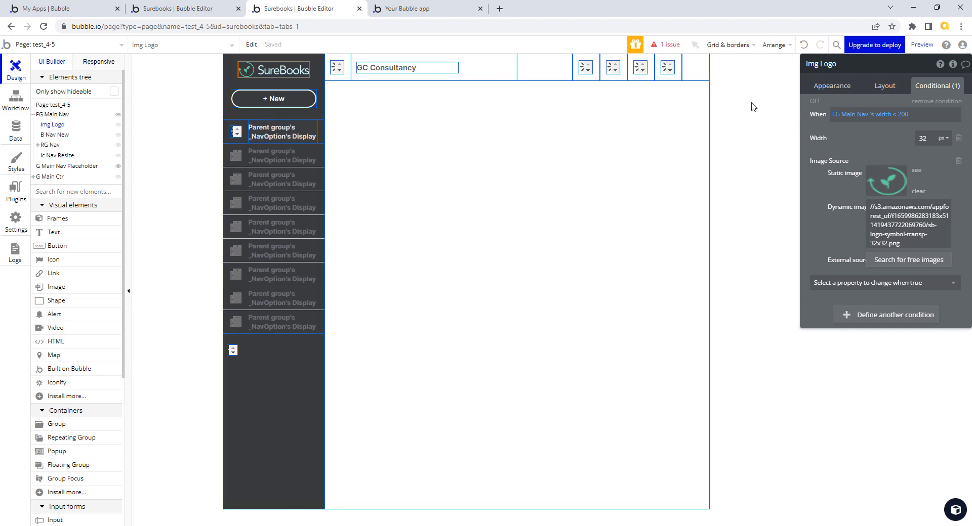
left_click(194, 8)
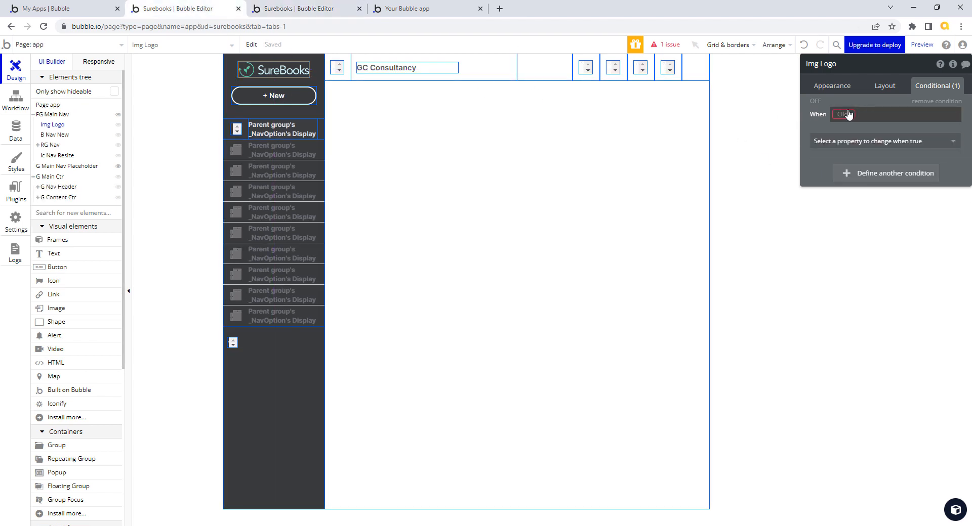
left_click(848, 115)
type("fg")
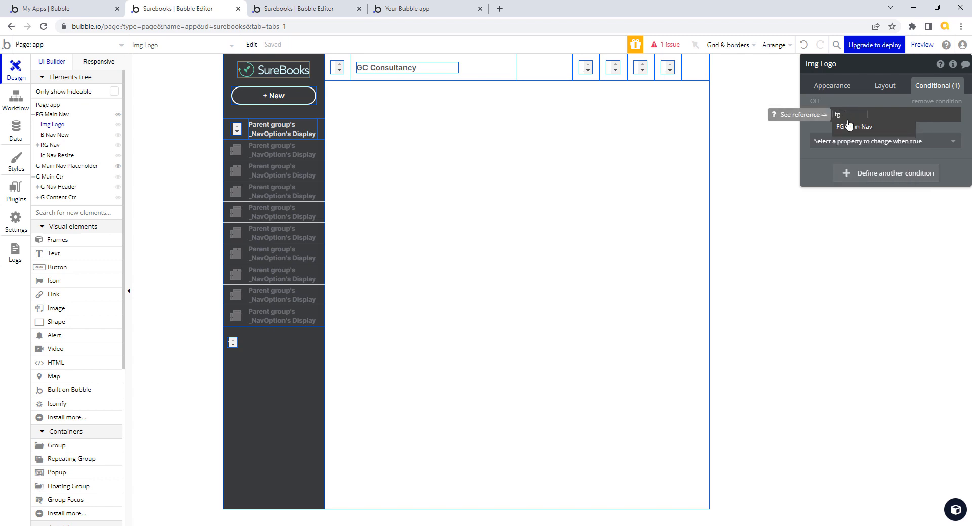
left_click(865, 129)
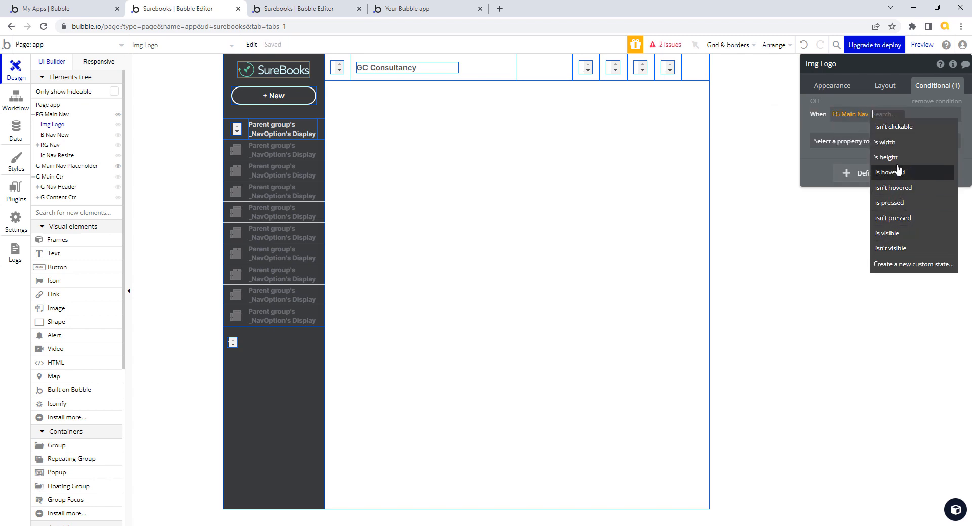
left_click(893, 145)
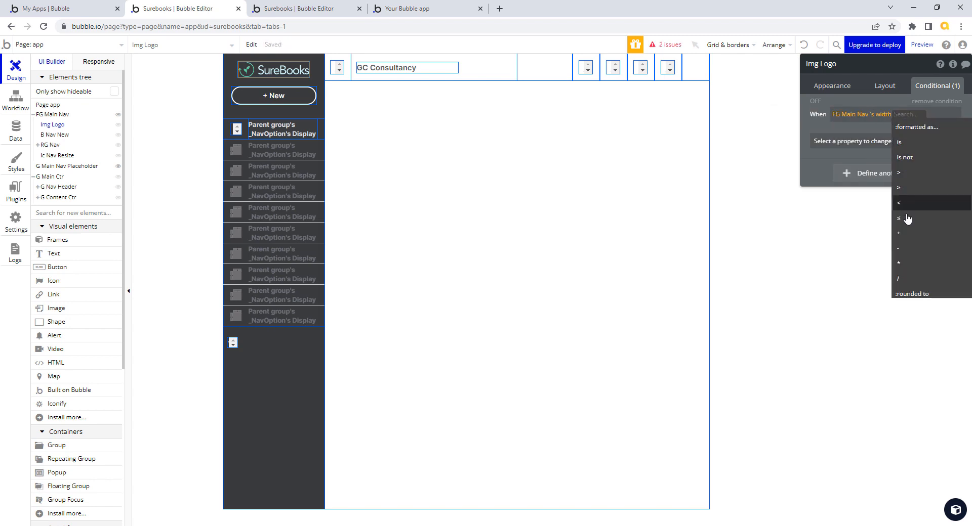
left_click(906, 208)
type("200")
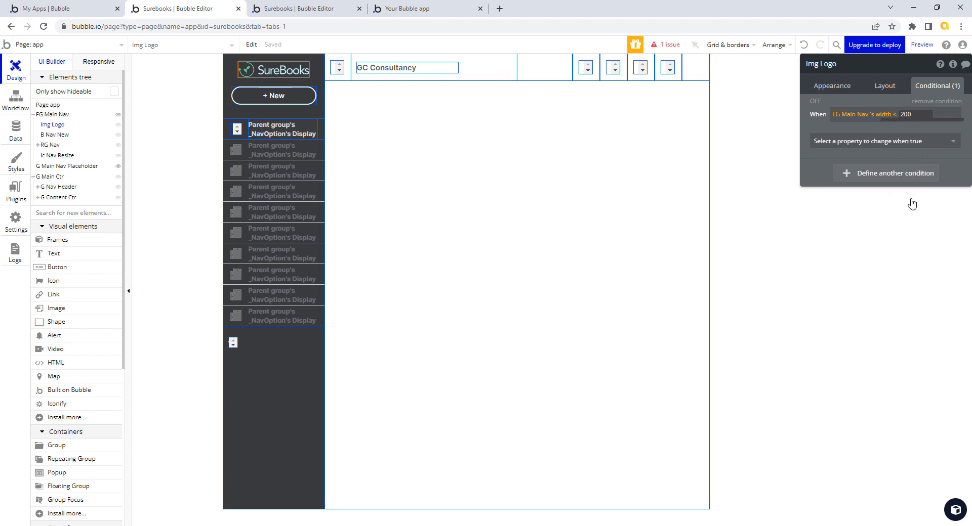
key("Return")
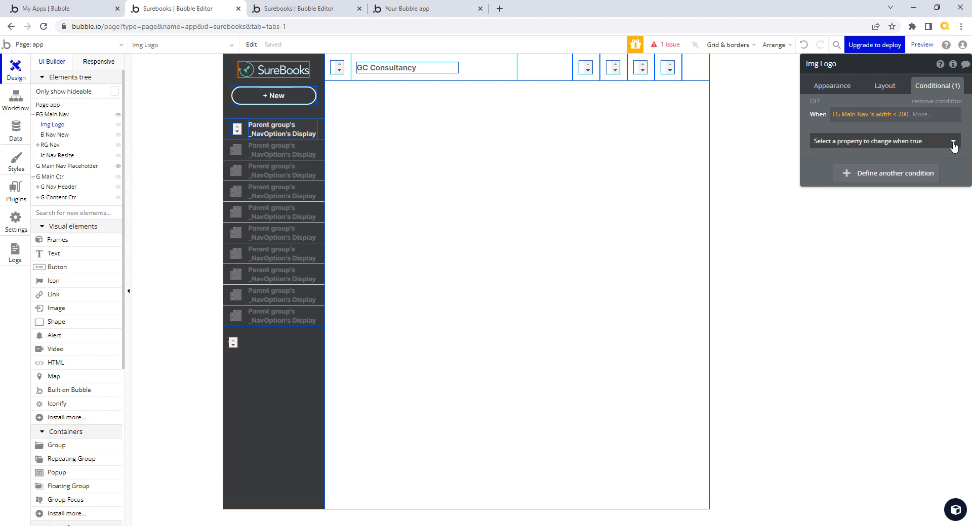
- Make the Img Logo condition set the width to 32 px and the image source to the uploaded sb-logo-symbol-transp-32x32.png
left_click(952, 143)
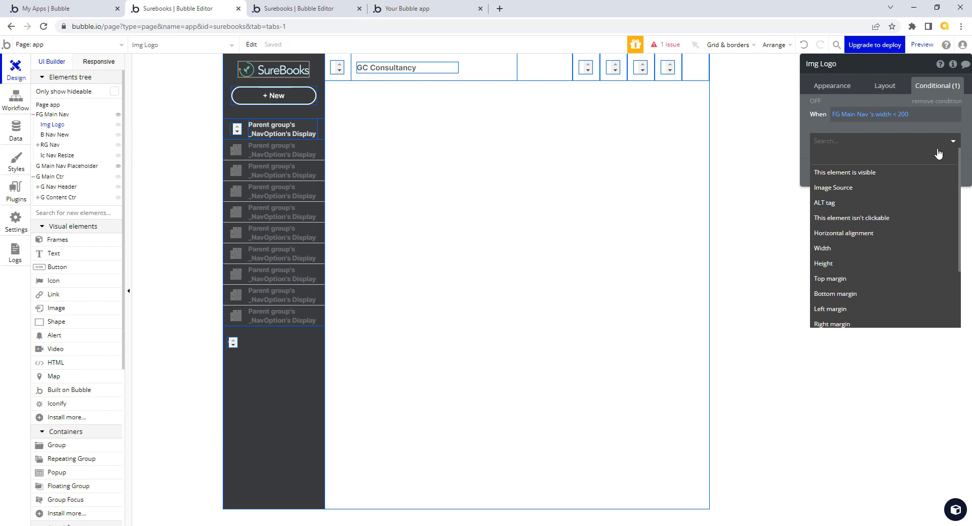
left_click(838, 253)
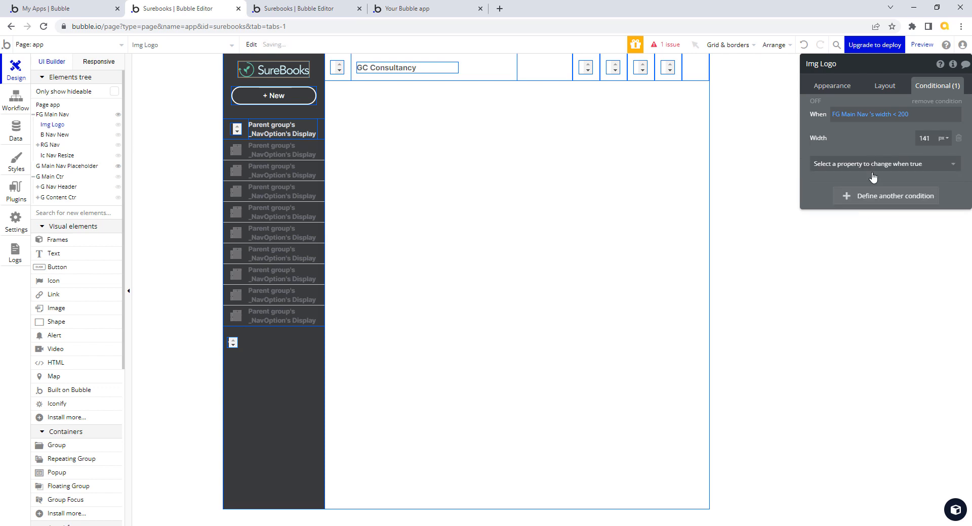
double_click(924, 139)
left_click(936, 167)
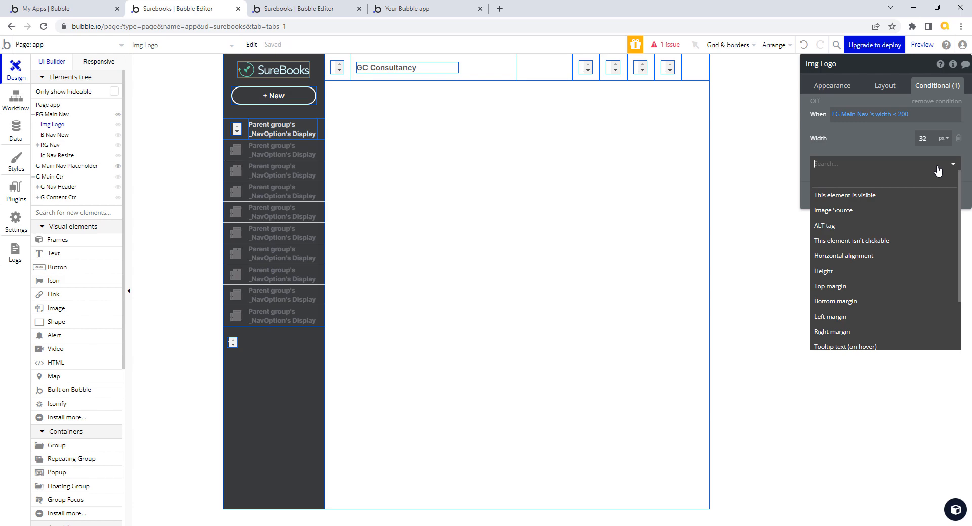
left_click(838, 210)
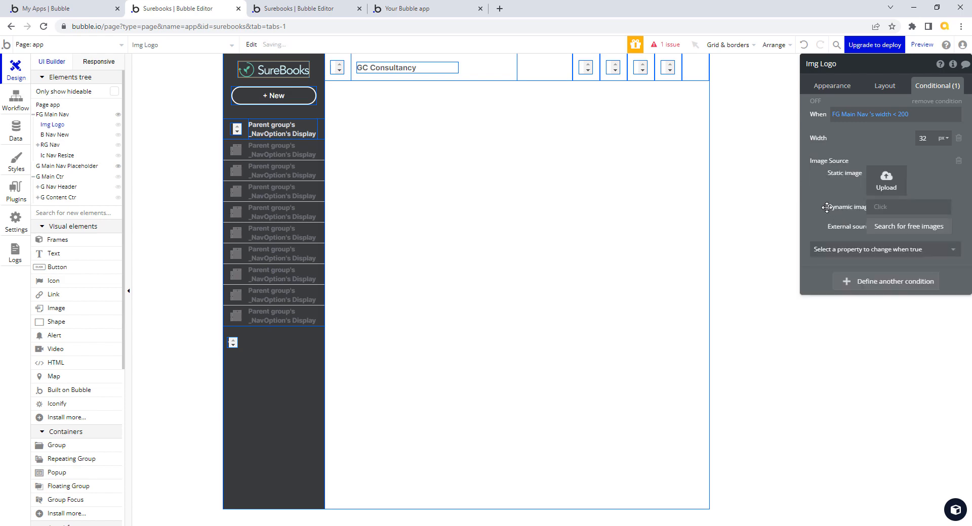
left_click(889, 183)
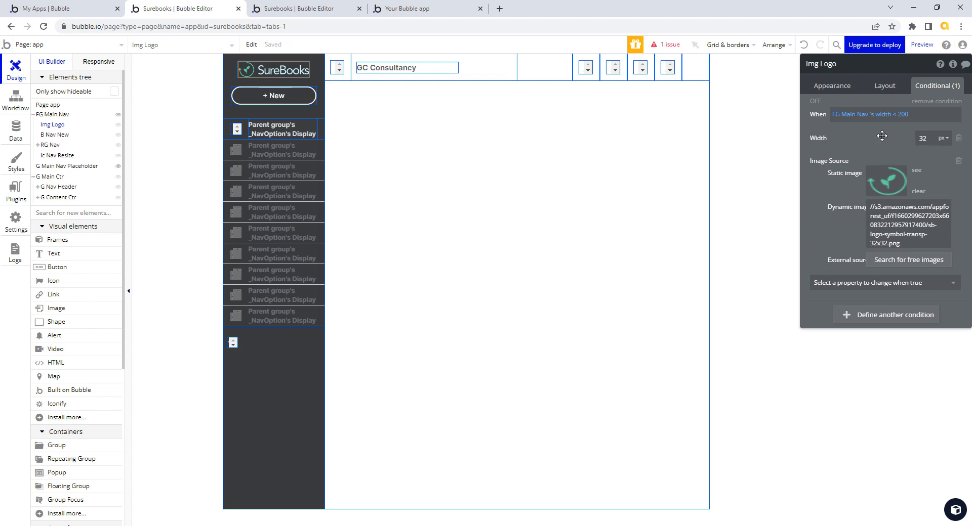
- Copy Img Logo's width < 200 expression and paste it into a new condition on the B Nav New button
right_click(881, 115)
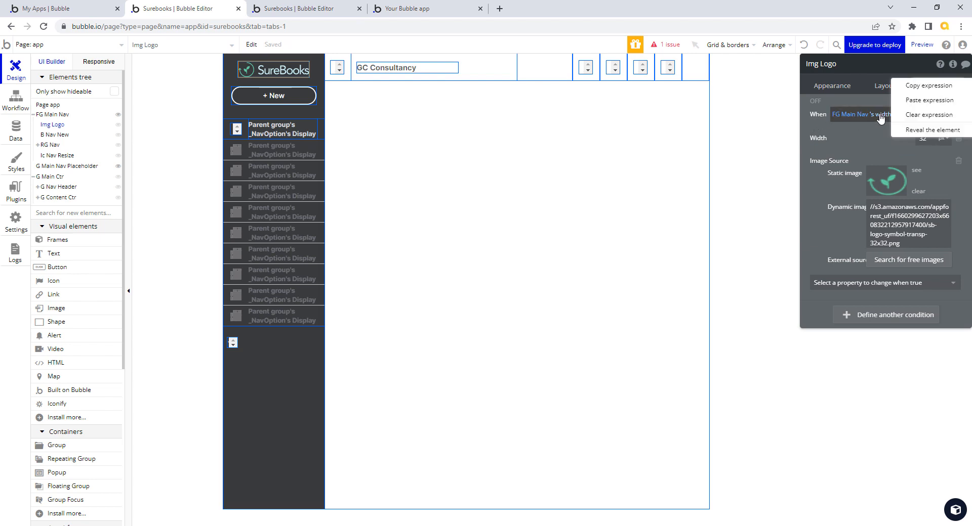
left_click(930, 86)
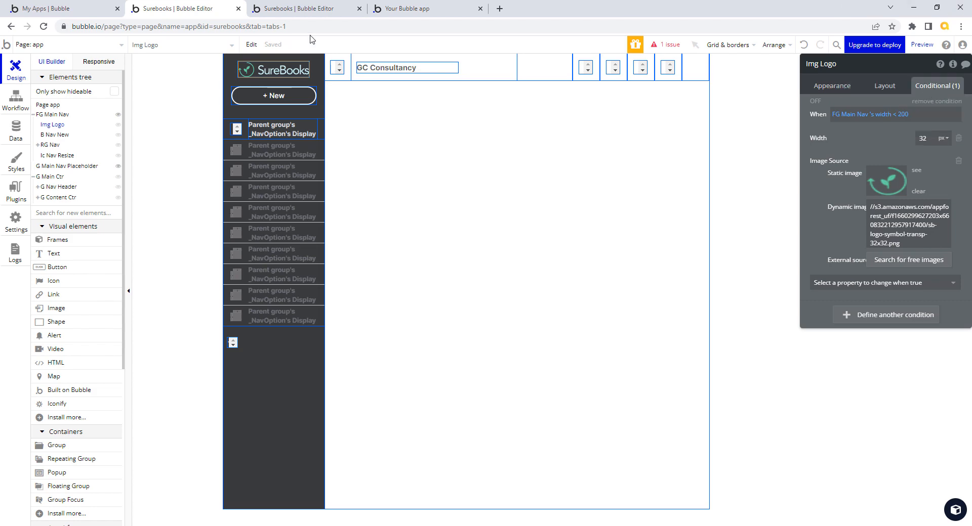
left_click(306, 99)
key("ctrl+Tab")
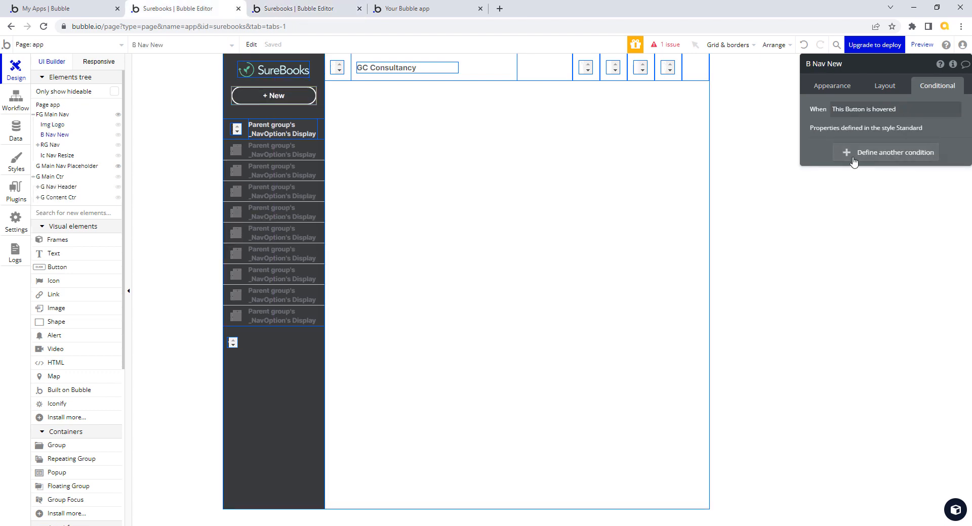
left_click(853, 157)
right_click(845, 162)
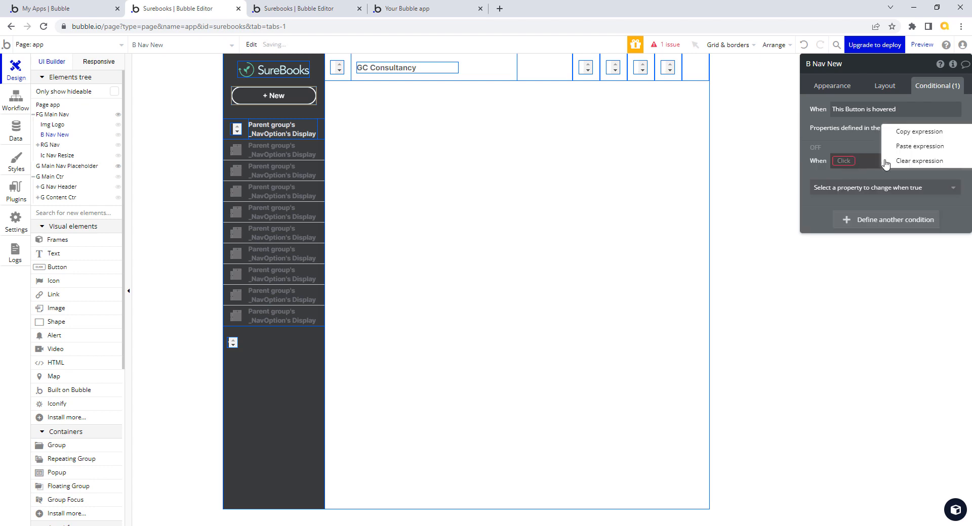
left_click(919, 147)
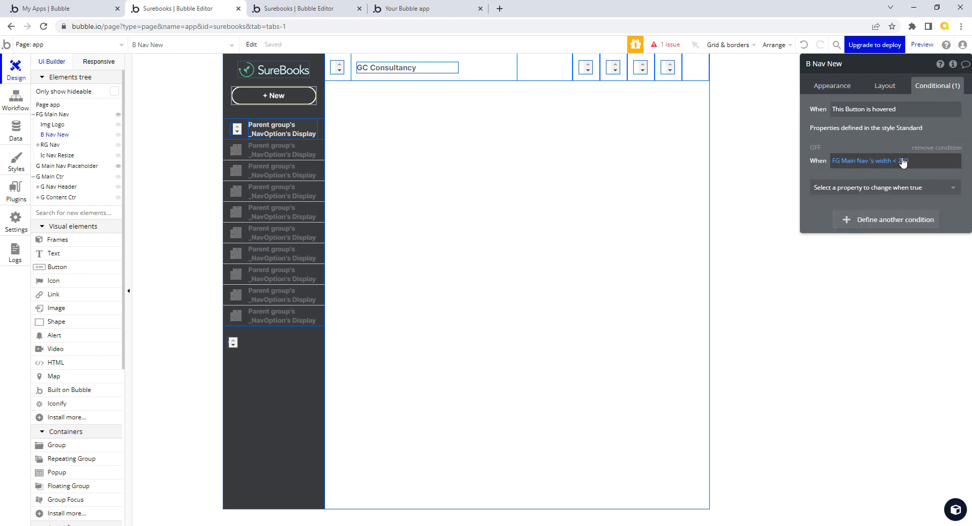
- Review the hovered and not-hovered conditions of B Nav New on the test_4-5 page
left_click(954, 192)
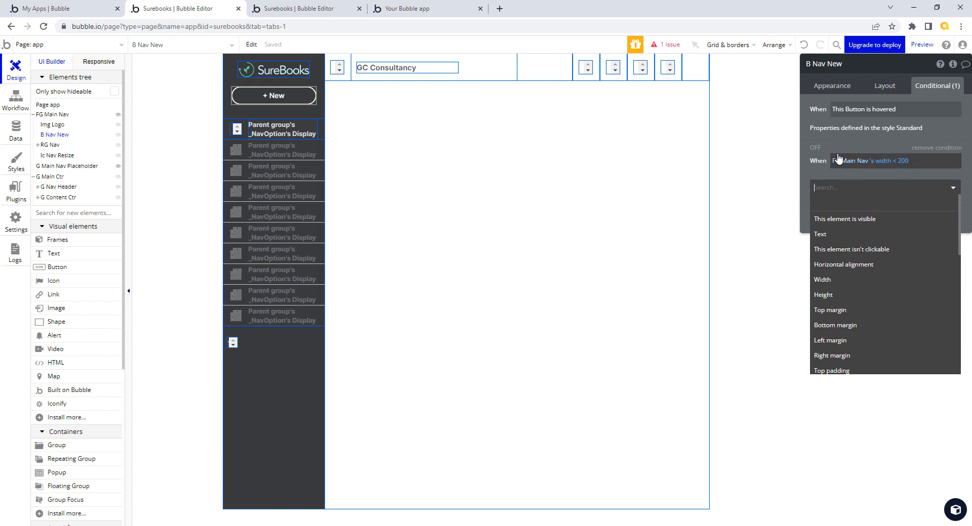
left_click(825, 145)
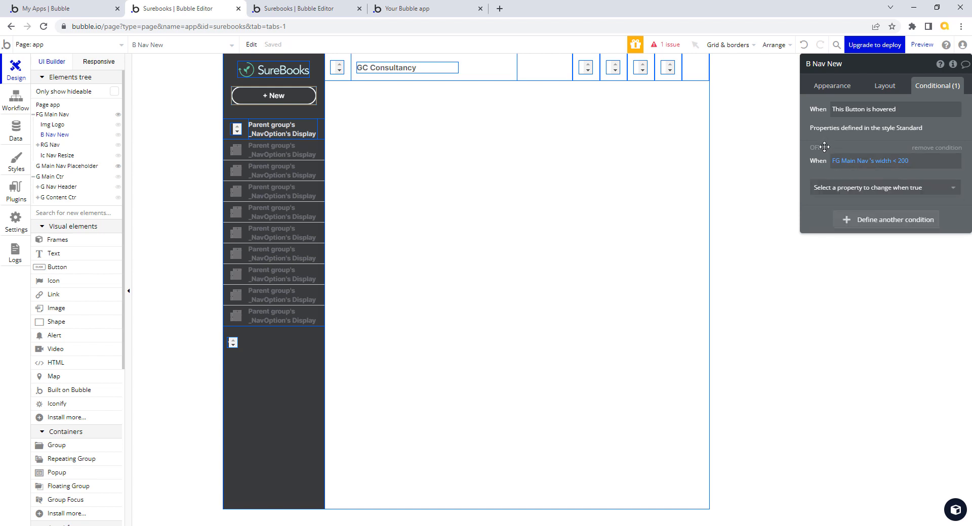
left_click(299, 11)
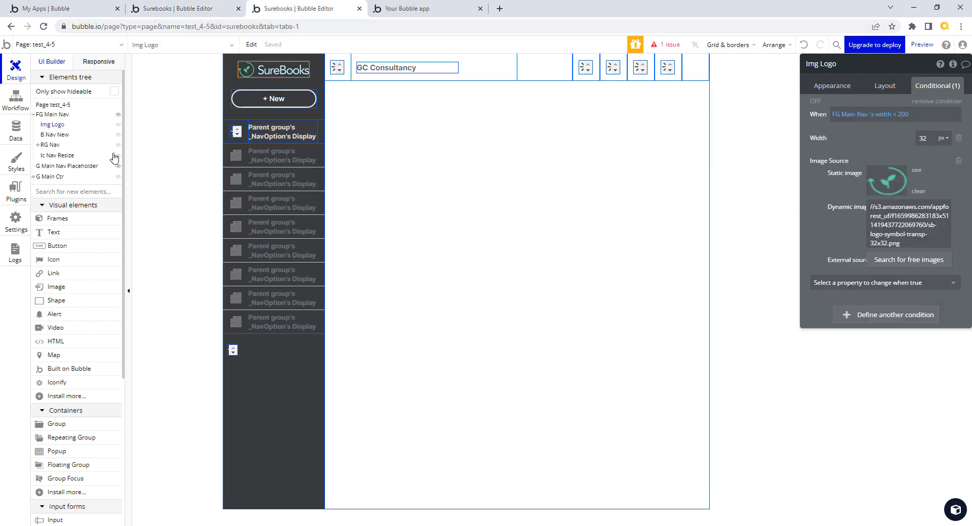
left_click(96, 135)
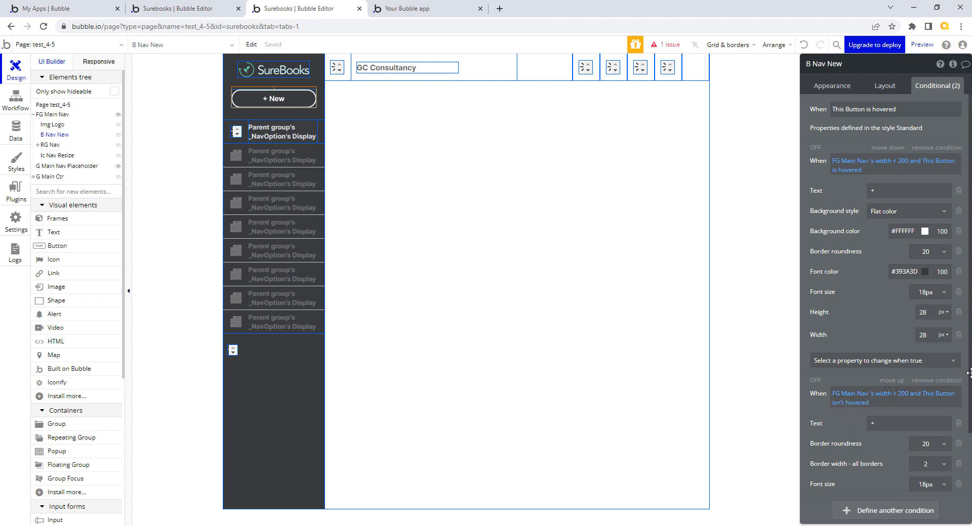
scroll(967, 371, "down", 2)
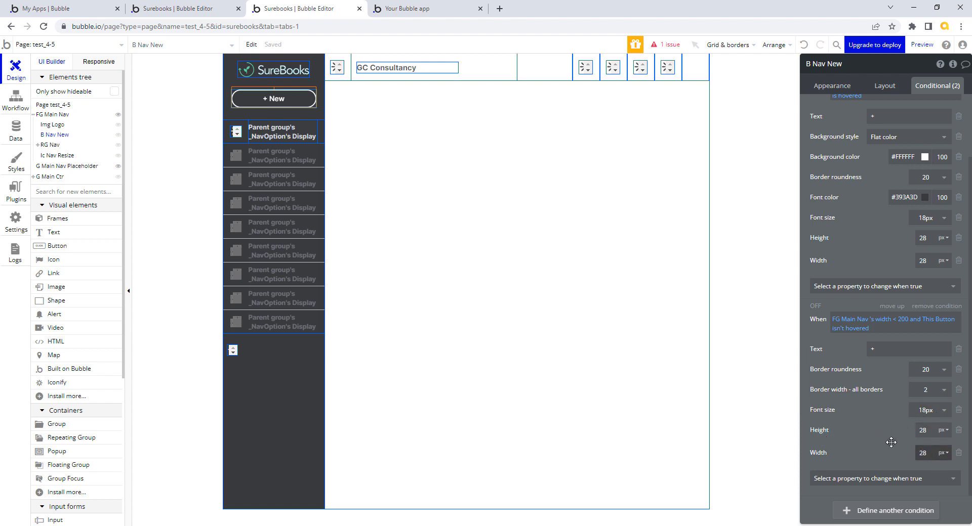
- Return to the app page and extend B Nav New's width < 200 condition with "and This Button isn't hovered"
left_click(187, 14)
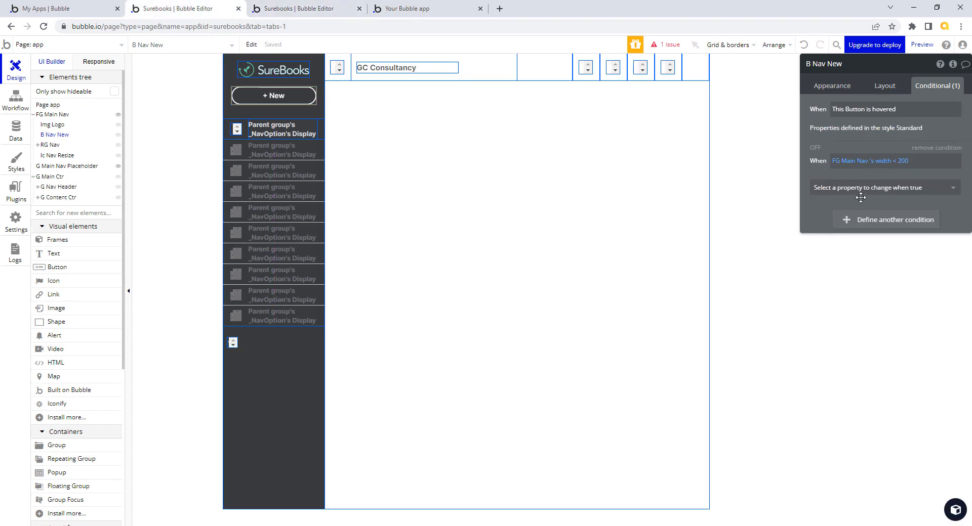
left_click(907, 166)
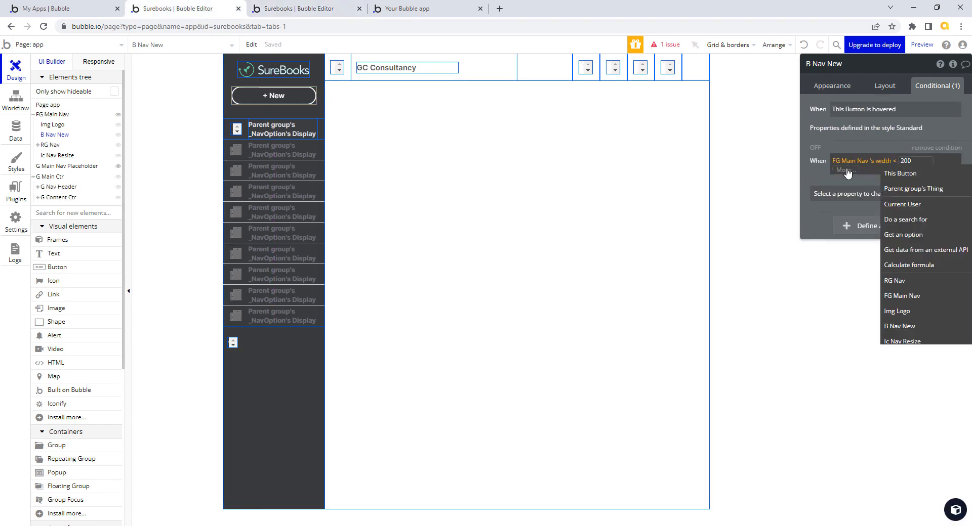
left_click(914, 192)
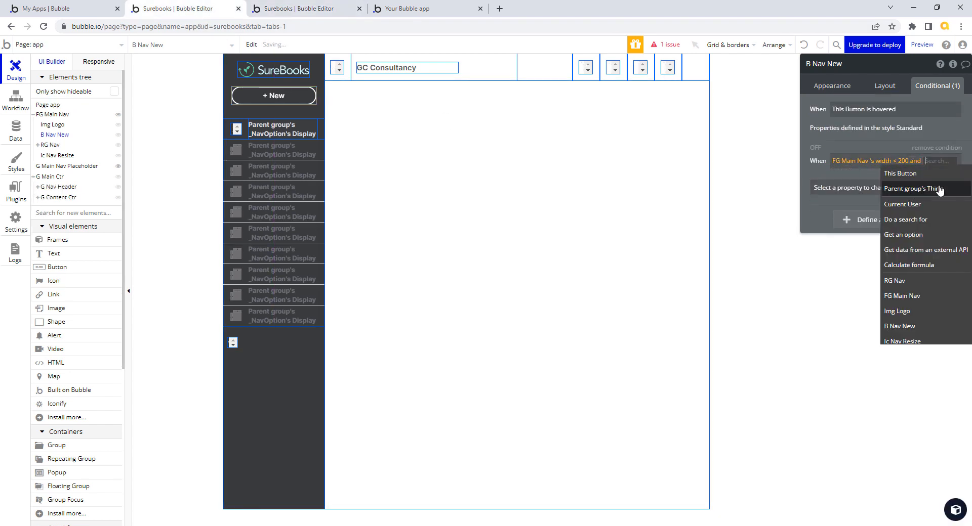
left_click(917, 174)
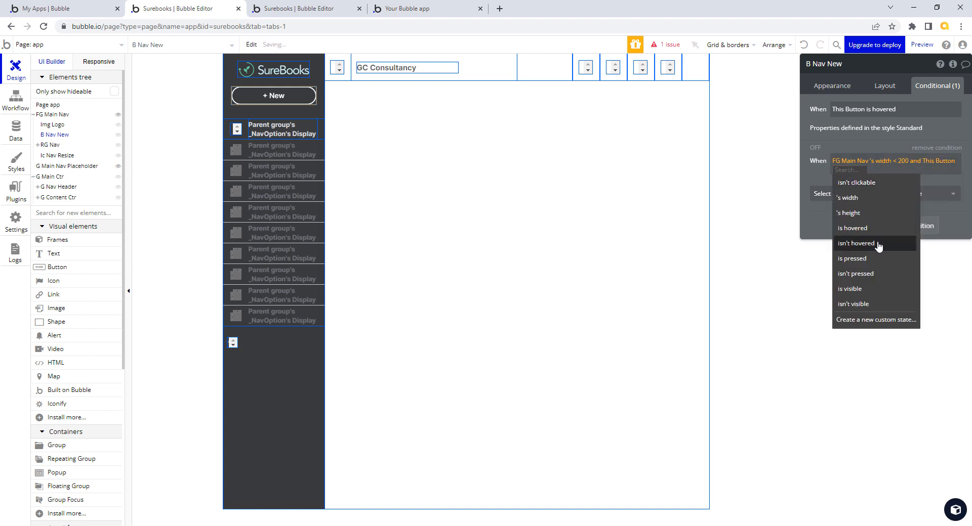
left_click(855, 243)
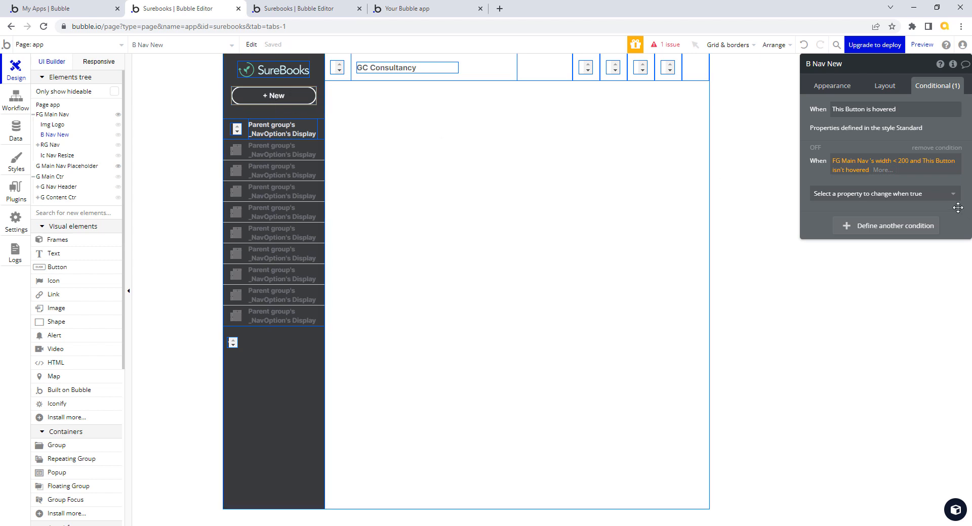
- Make B Nav New's collapsed, not-hovered condition set the height to 28 px and the width to 28 px
left_click(941, 199)
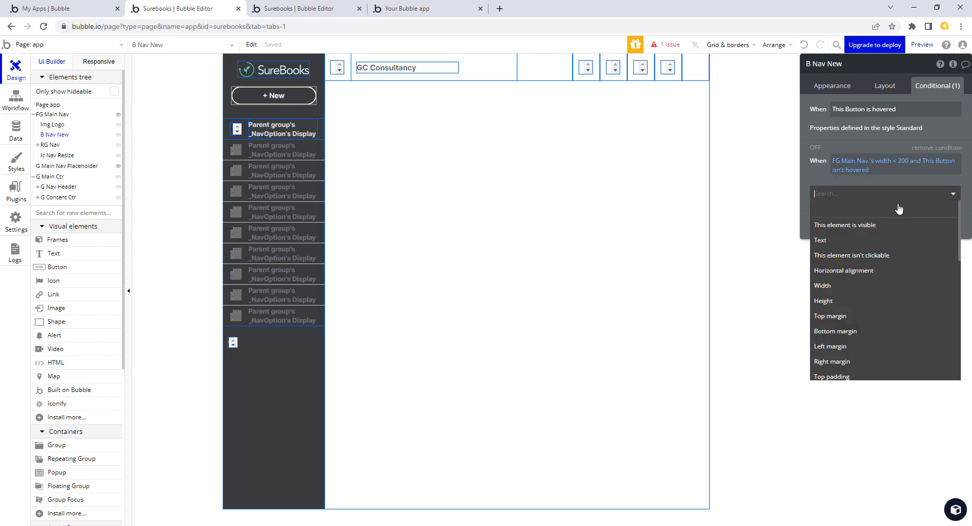
left_click(832, 302)
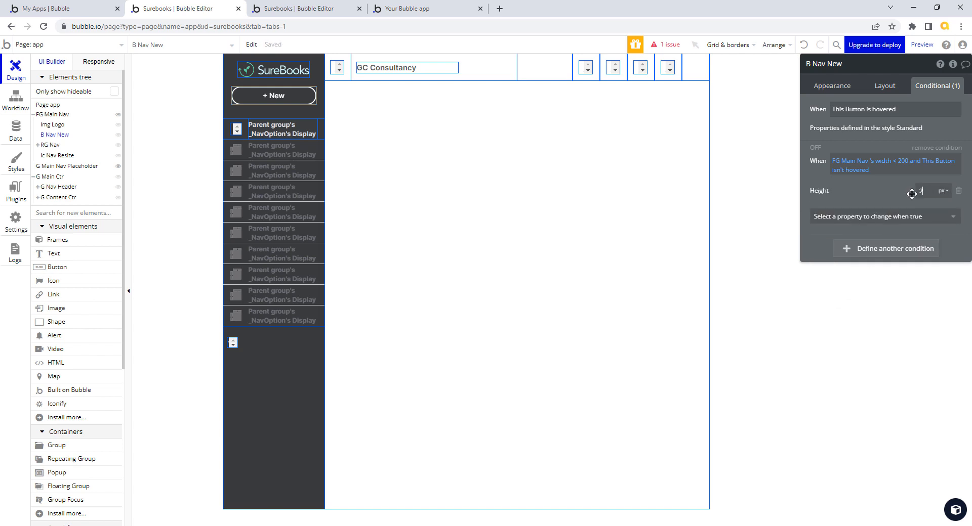
left_click(872, 225)
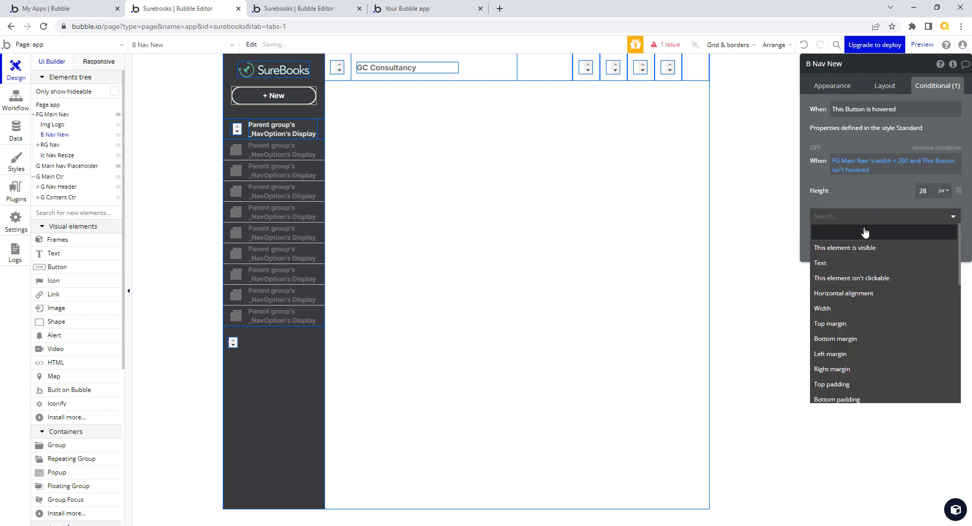
left_click(839, 312)
left_click(924, 217)
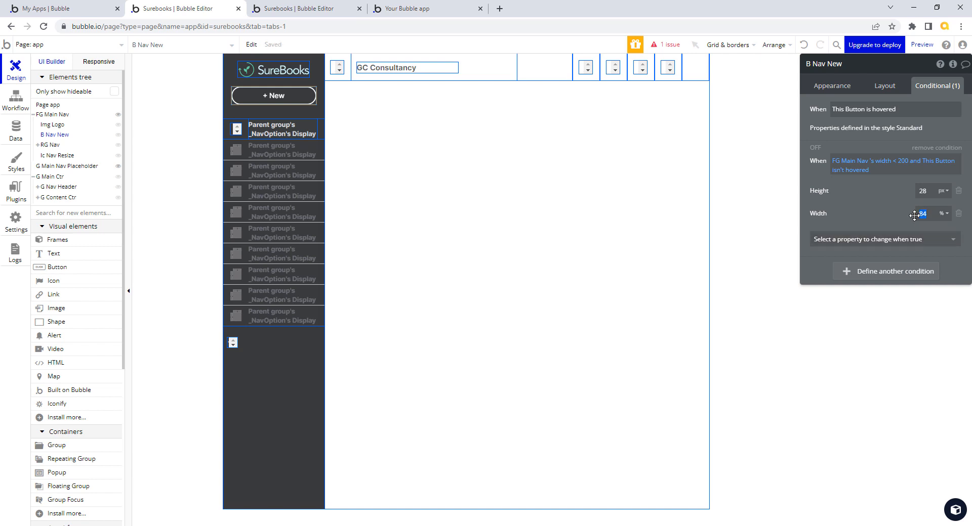
type("28")
left_click(944, 213)
left_click(945, 230)
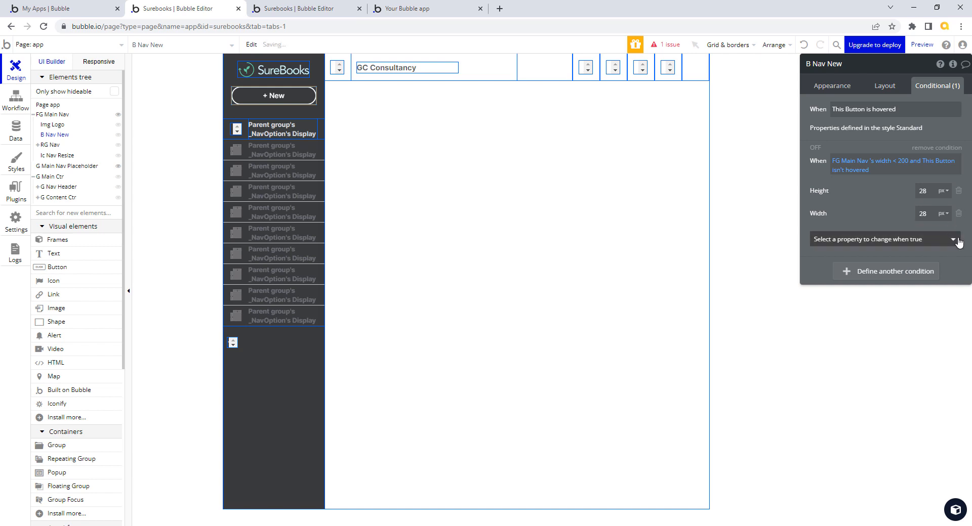
- Check the test_4-5 version of B Nav New, and on the app page add an 18px font size to the not-hovered condition
left_click(325, 11)
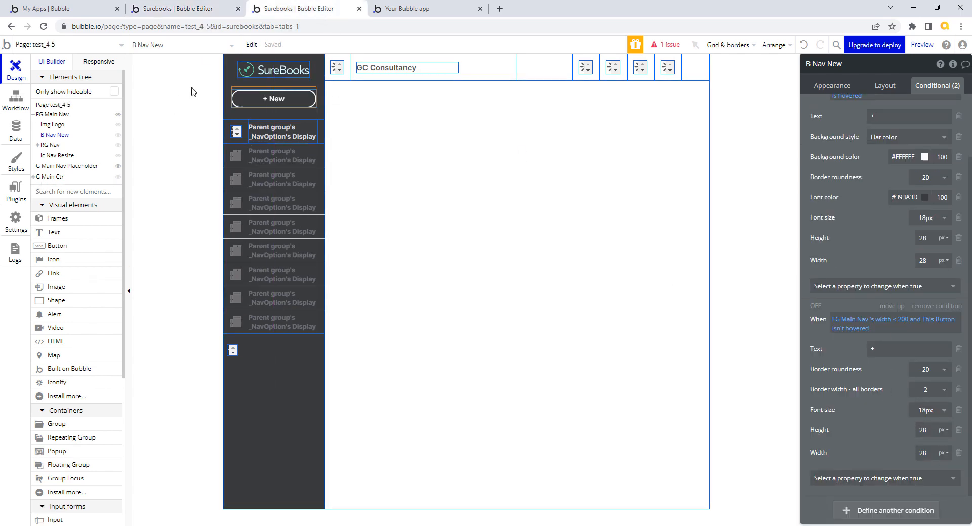
left_click(216, 15)
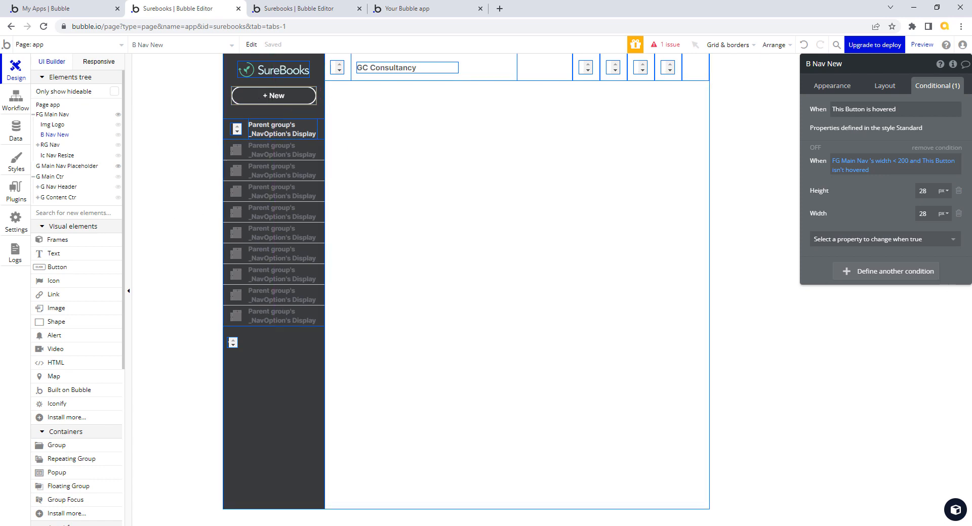
left_click(948, 240)
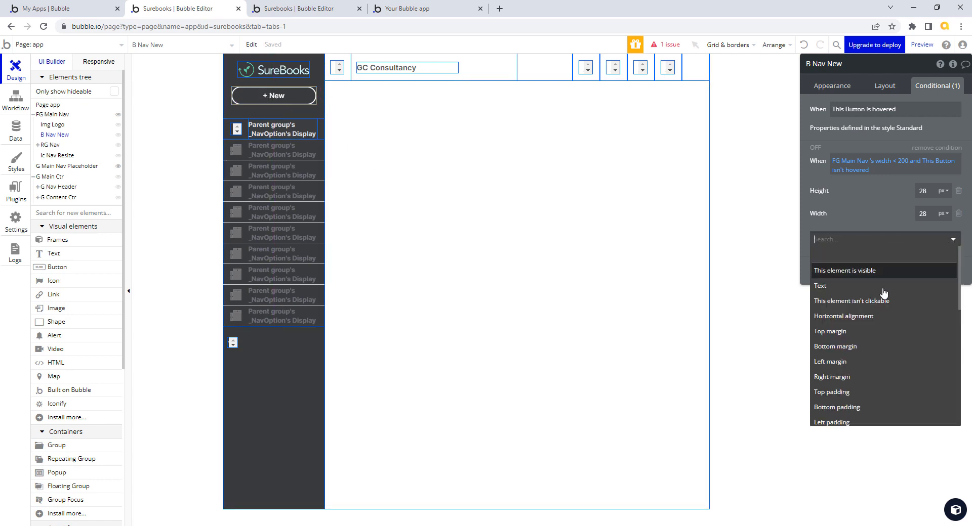
type("fon")
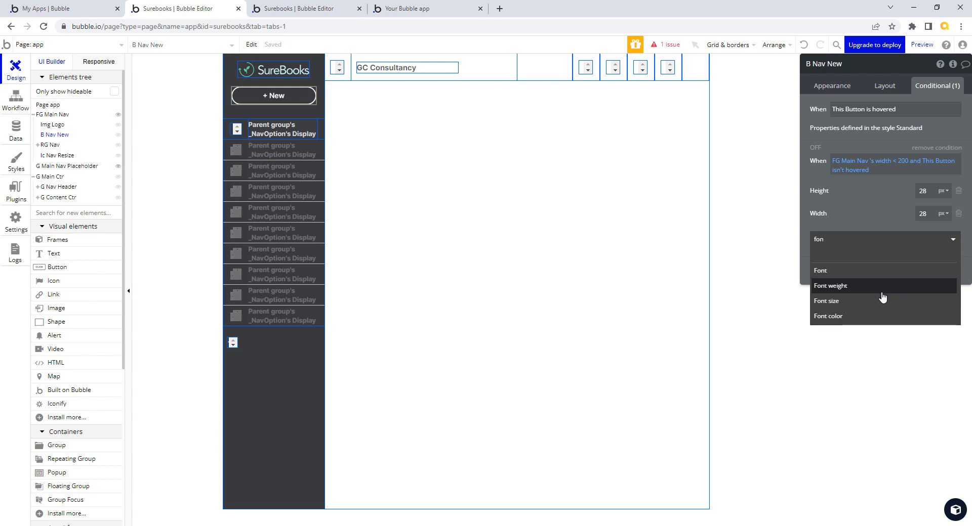
left_click(834, 302)
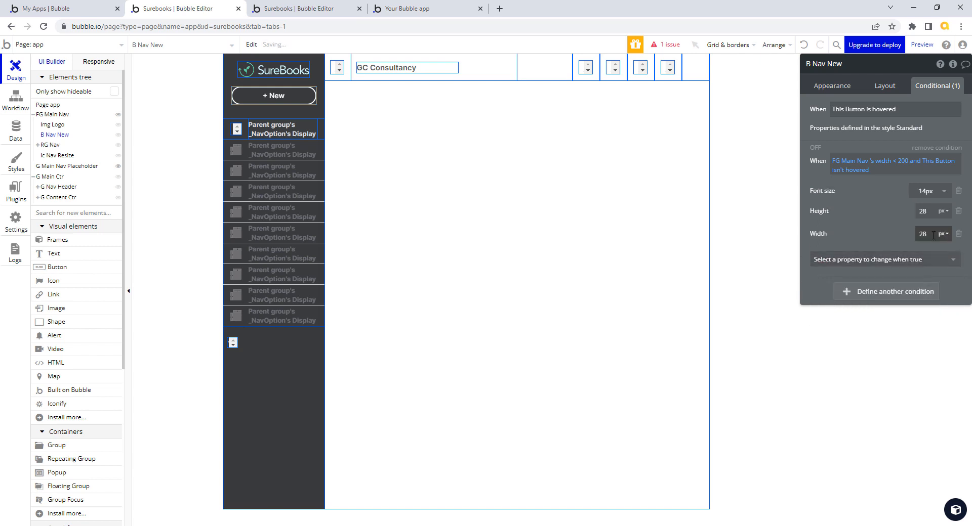
left_click(943, 191)
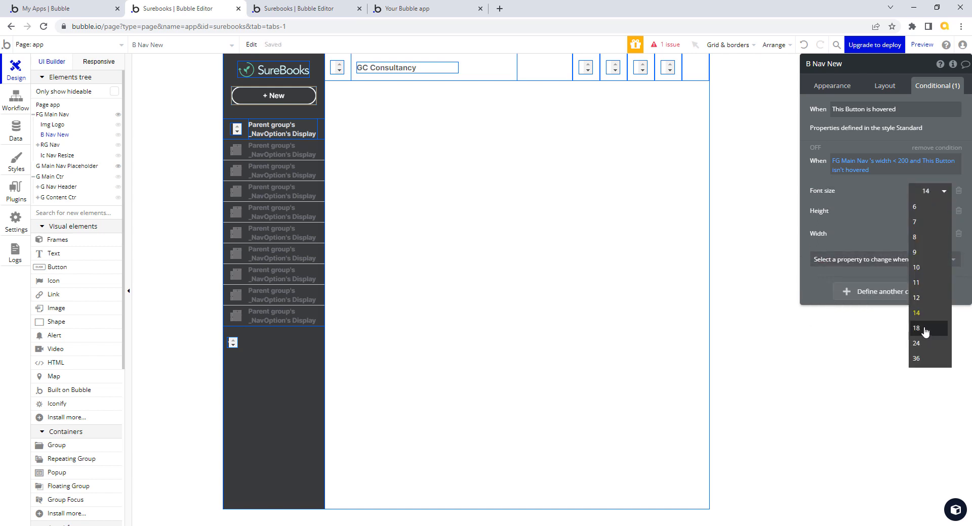
left_click(925, 330)
- Add a text change to B Nav New's not-hovered condition that shows only "+"
left_click(919, 261)
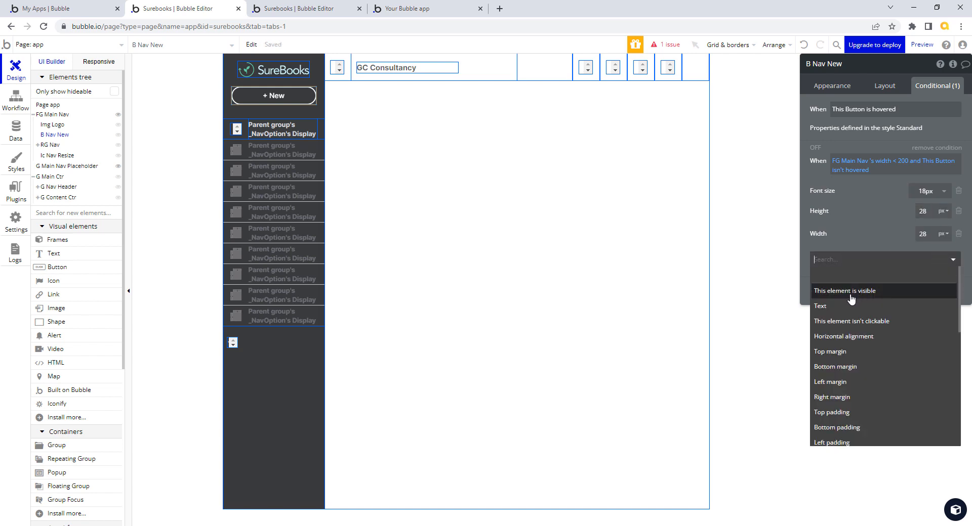
left_click(833, 305)
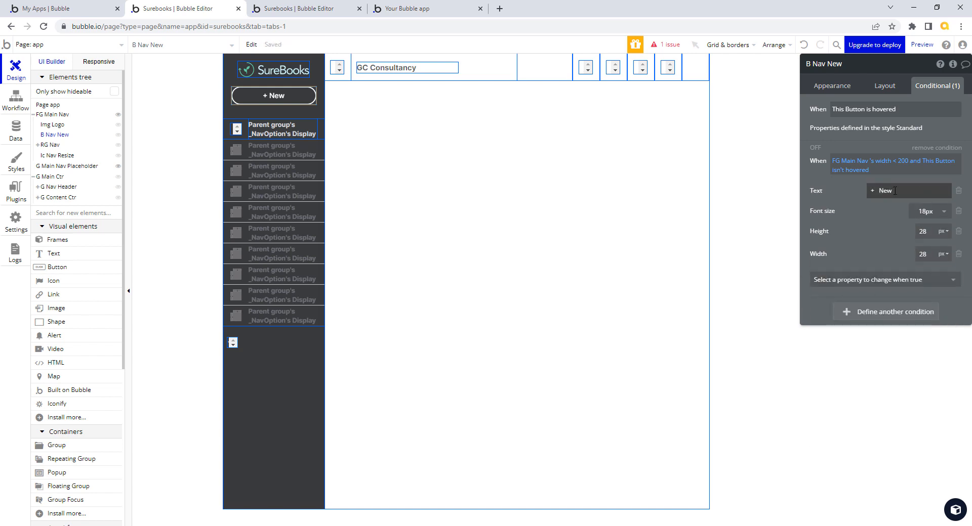
left_click_drag(894, 190, 857, 190)
type("+")
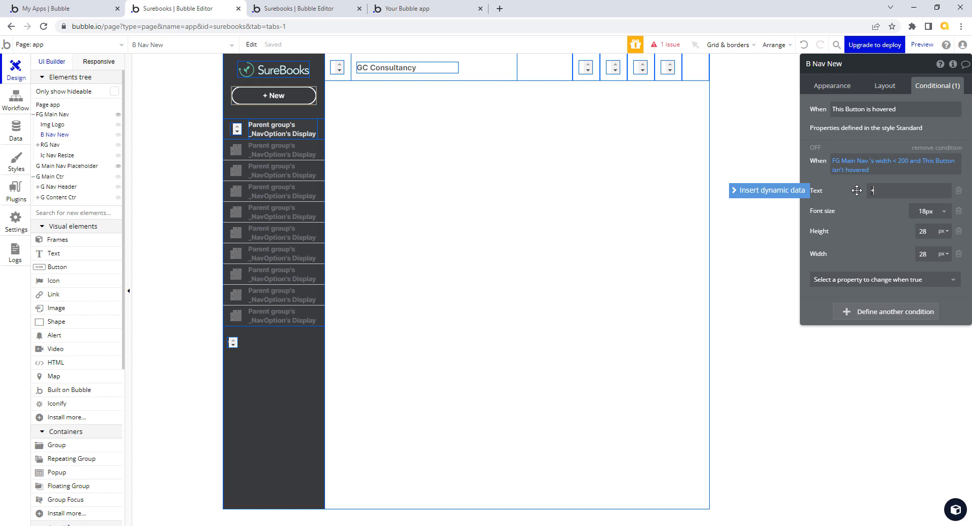
left_click(859, 223)
double_click(881, 194)
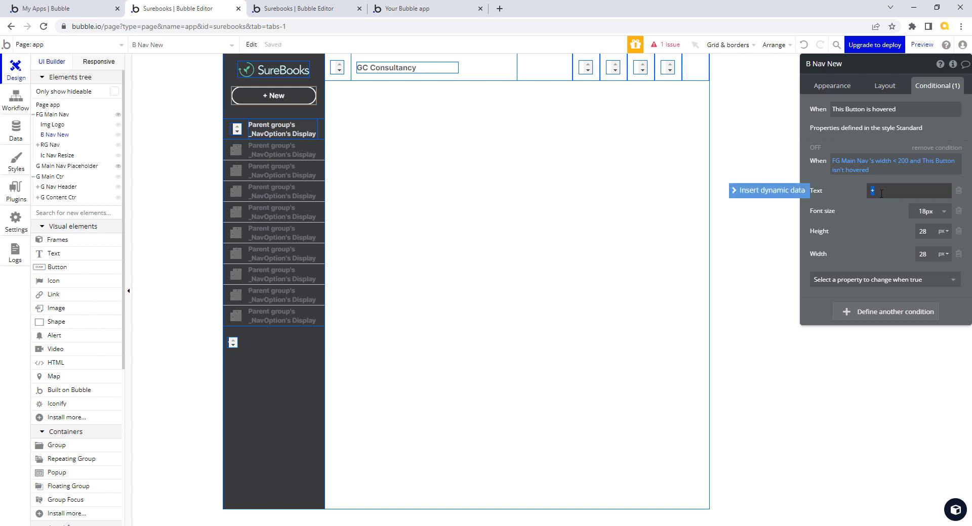
left_click(884, 194)
left_click_drag(875, 191, 863, 187)
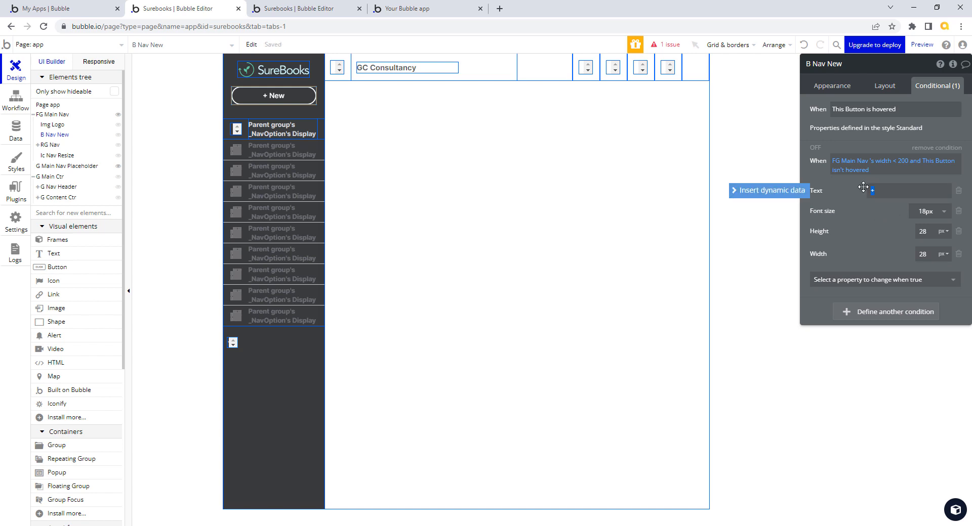
key("Tab")
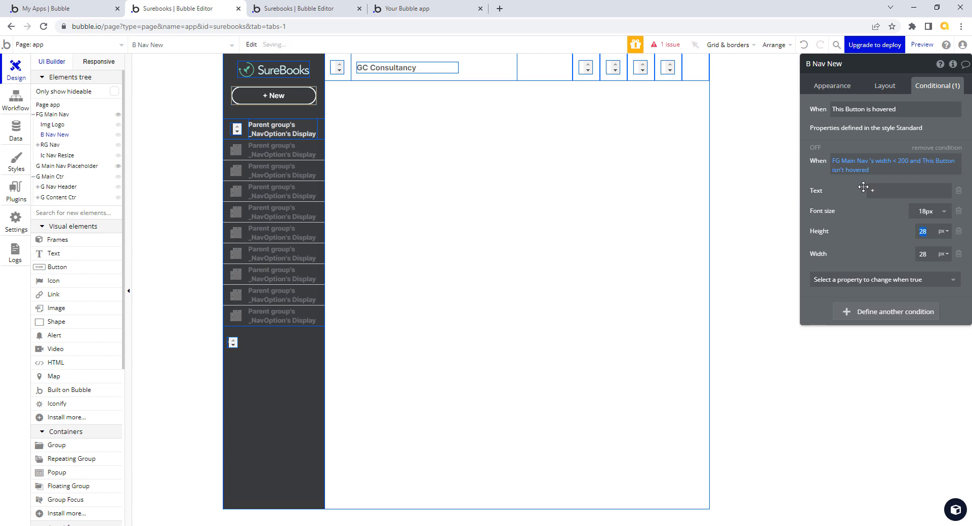
- Examine the border settings of B Nav New's Standard style and its conditions on the test_4-5 page
left_click(304, 8)
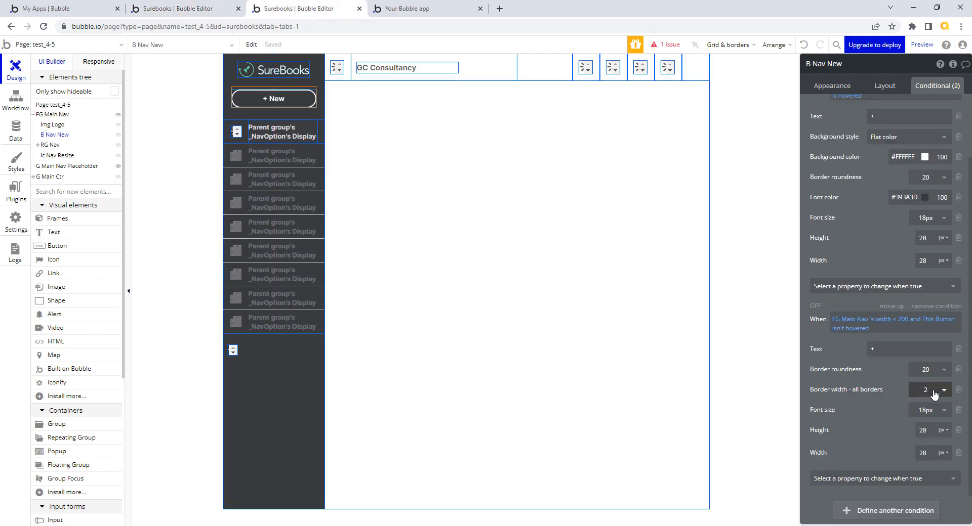
left_click(848, 89)
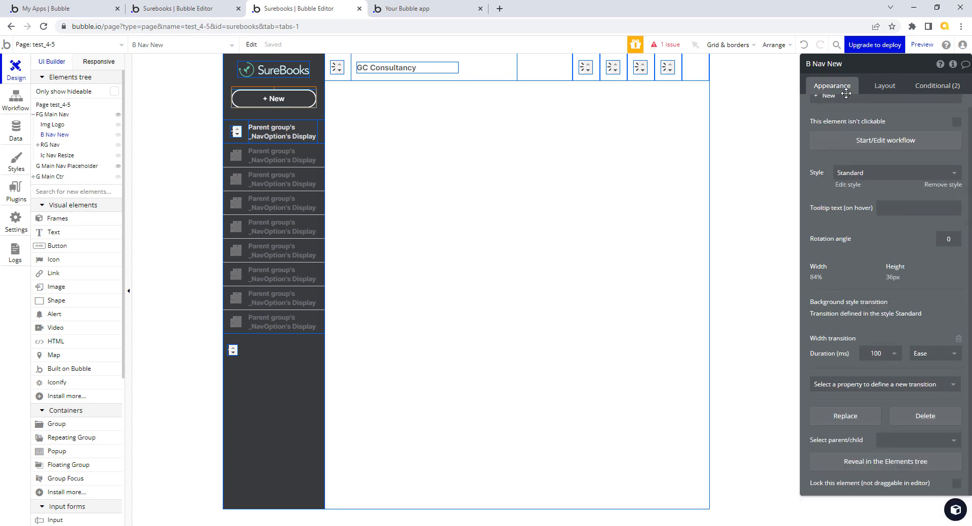
left_click(856, 186)
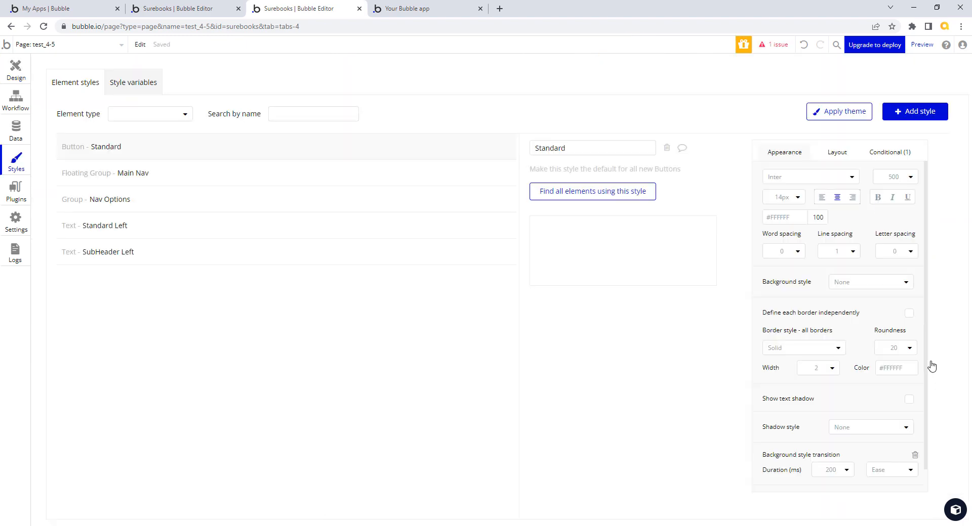
left_click(16, 69)
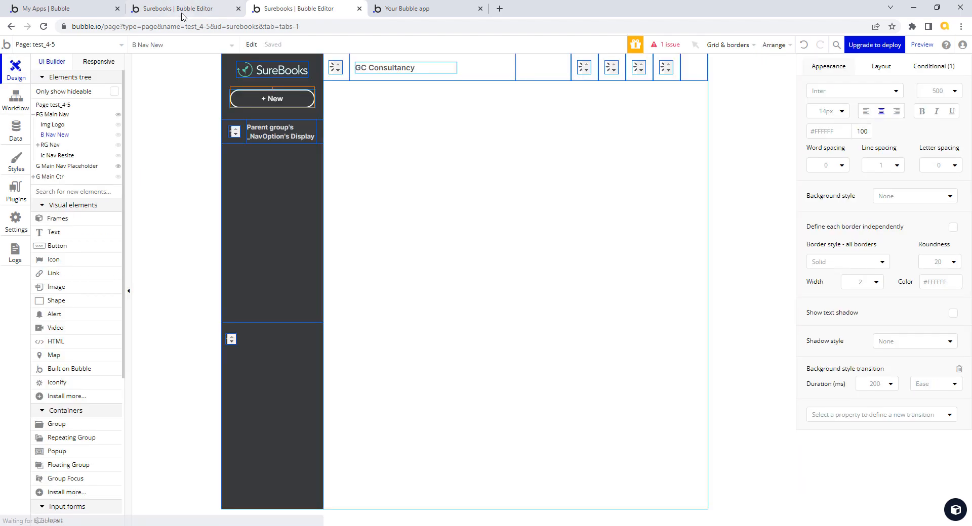
left_click(183, 11)
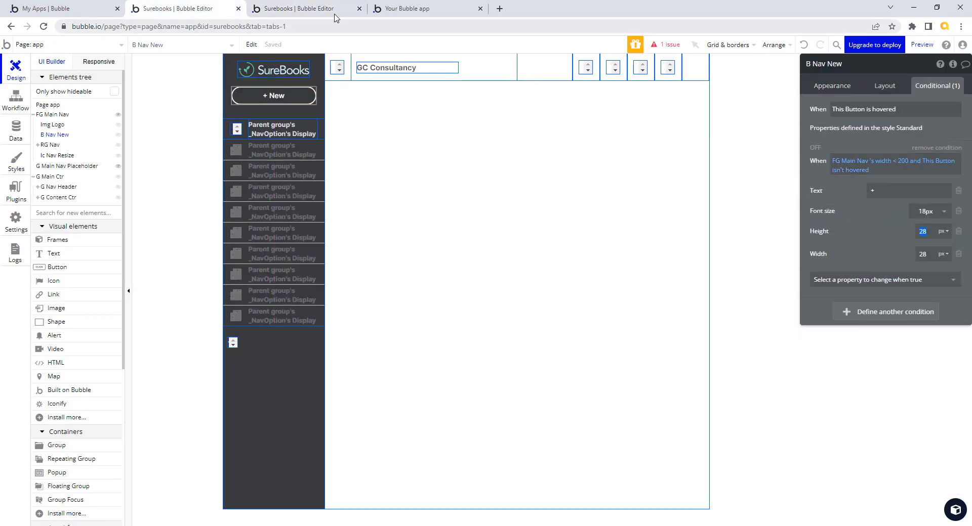
key("ctrl+Tab")
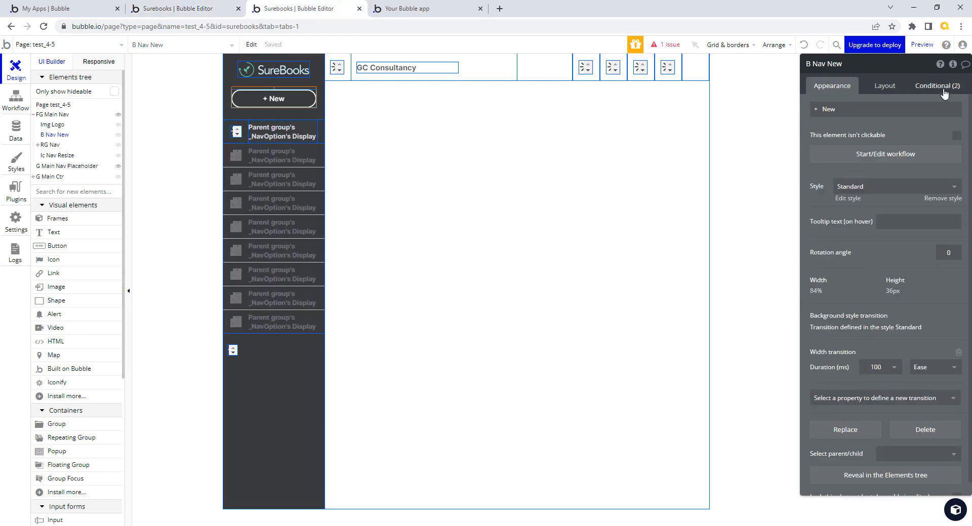
left_click(943, 89)
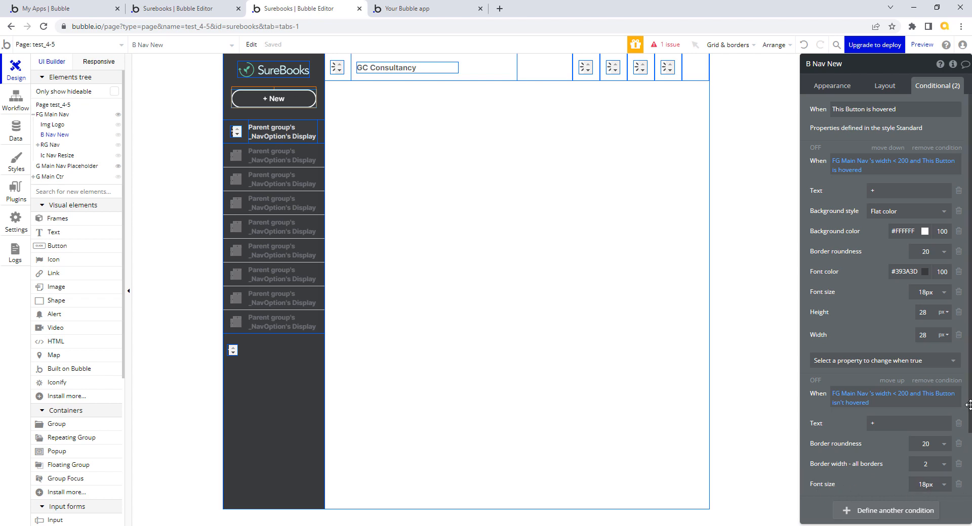
scroll(967, 434, "down", 3)
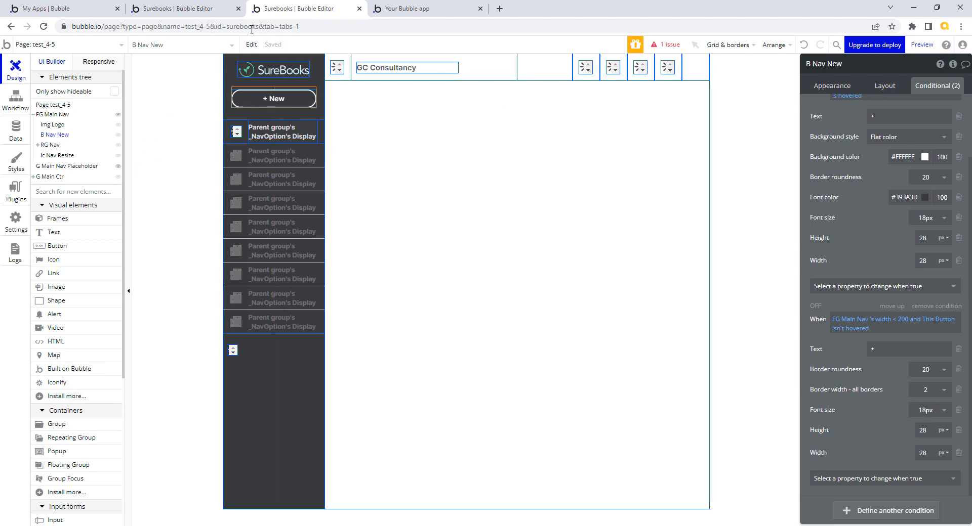
- On the app page, add a border width for all borders of 2 to B Nav New's not-hovered condition
left_click(231, 11)
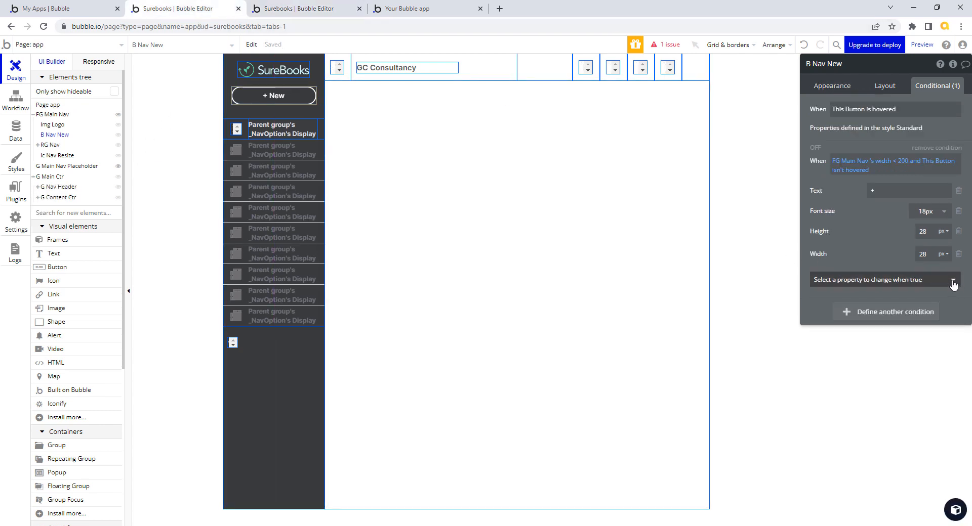
left_click(953, 282)
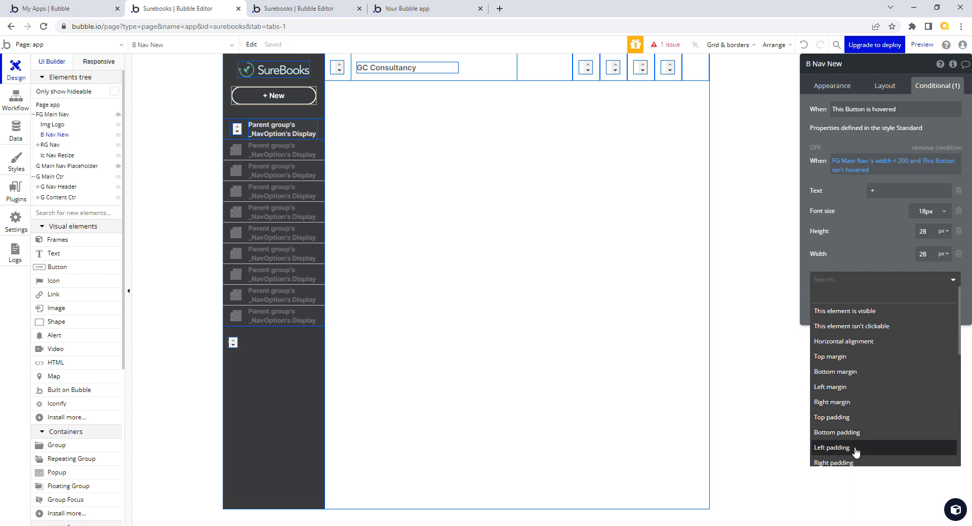
type("bo")
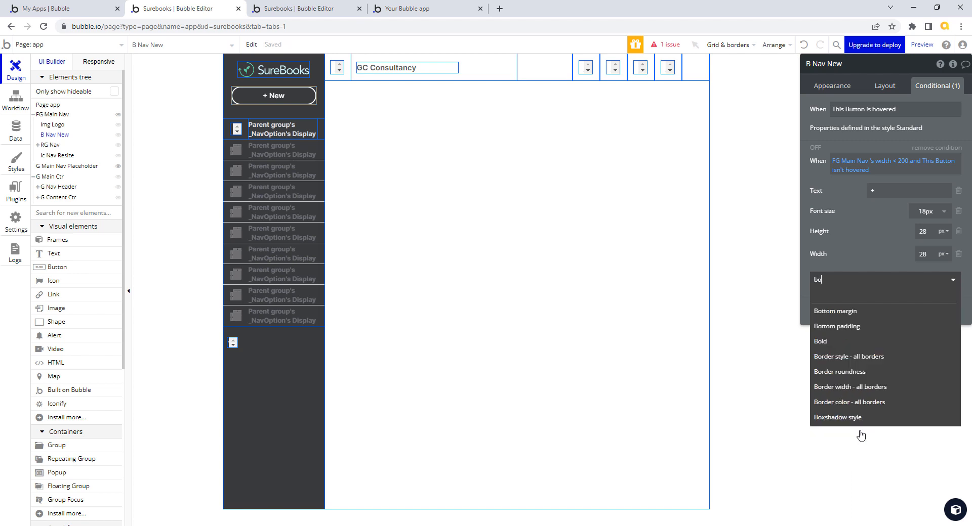
left_click(860, 388)
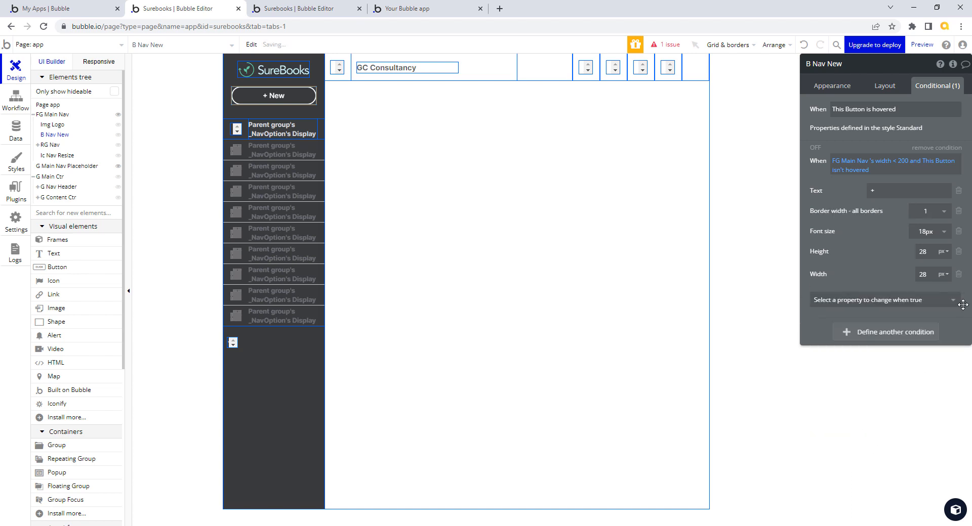
left_click(937, 212)
left_click(922, 242)
- Refresh the app preview and test the logo and New button by collapsing and expanding the side navigation
left_click(410, 11)
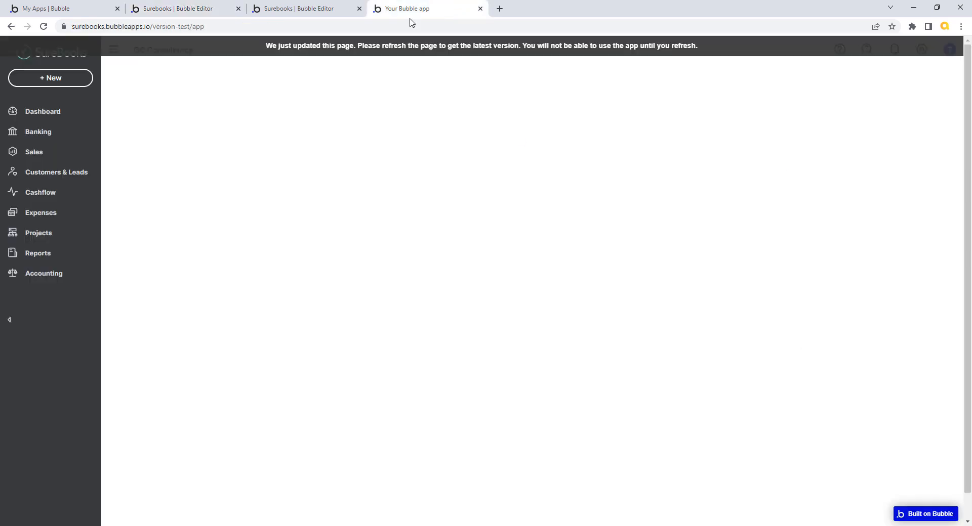
left_click(384, 51)
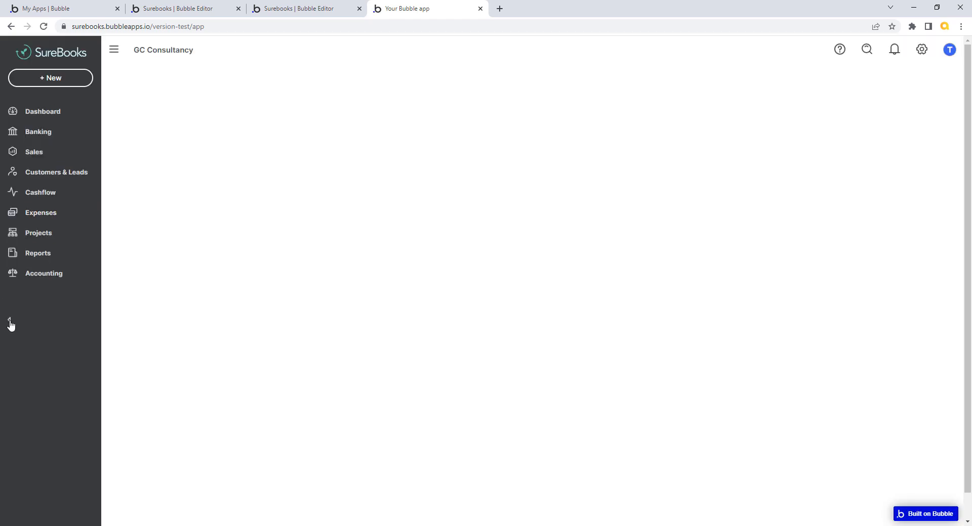
left_click(9, 321)
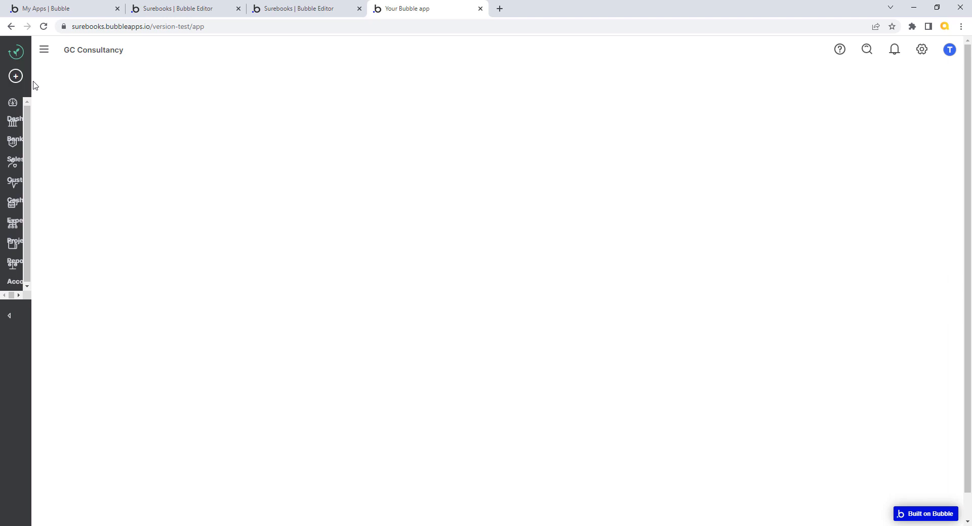
left_click(10, 319)
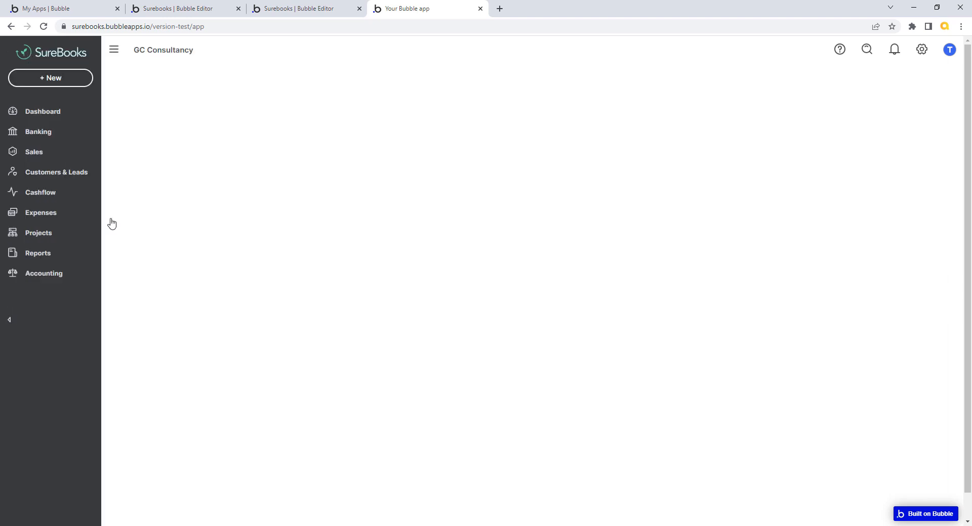
- Following the test_4-5 page, add an app-page condition to B Nav New: FG Main Nav's width < 200 and This Button is hovered
left_click(286, 11)
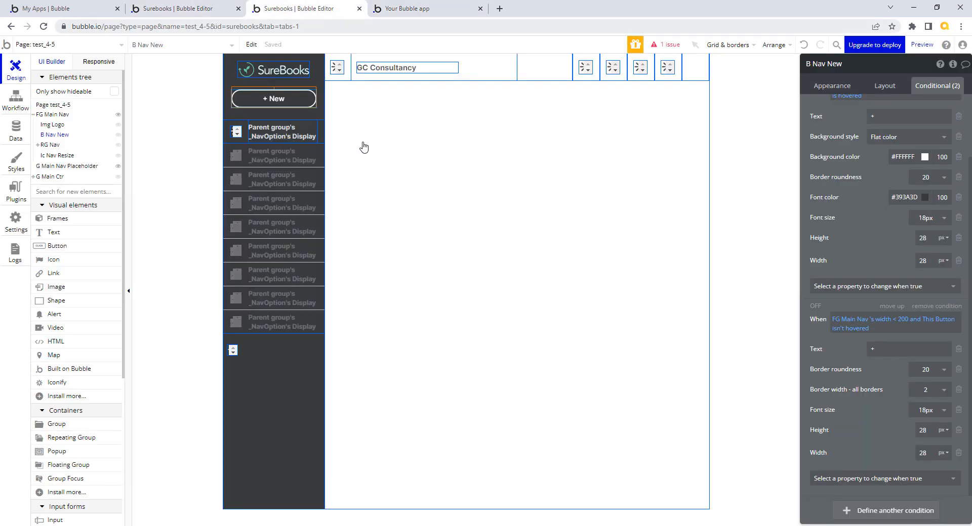
left_click_drag(967, 194, 967, 103)
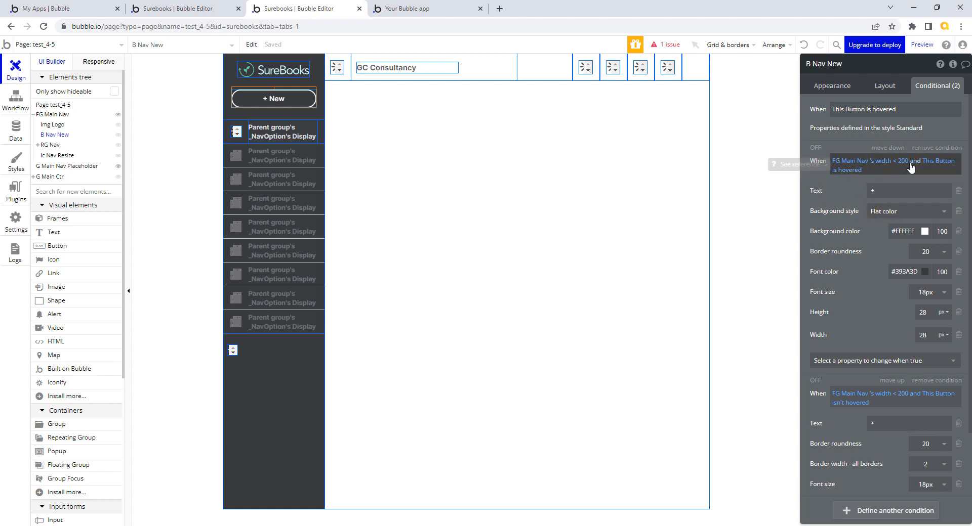
left_click(238, 18)
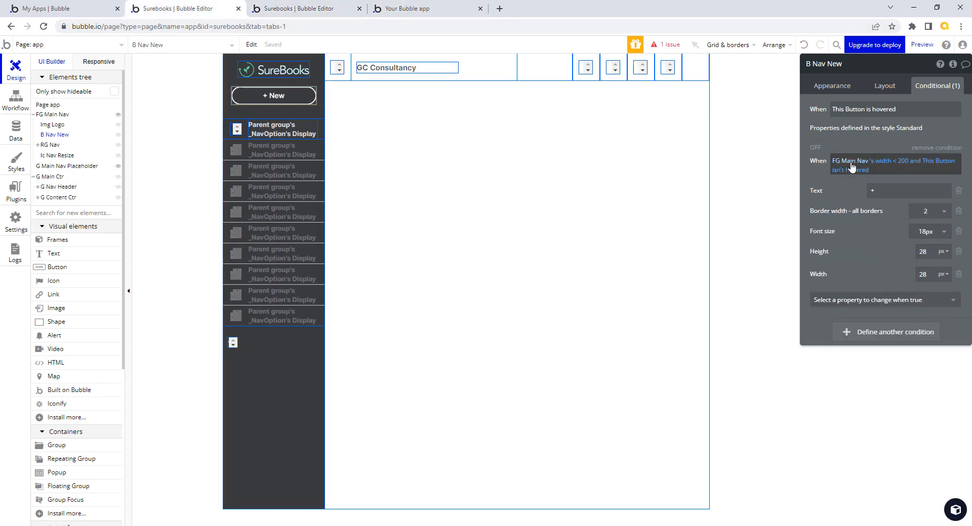
right_click(880, 161)
left_click(916, 136)
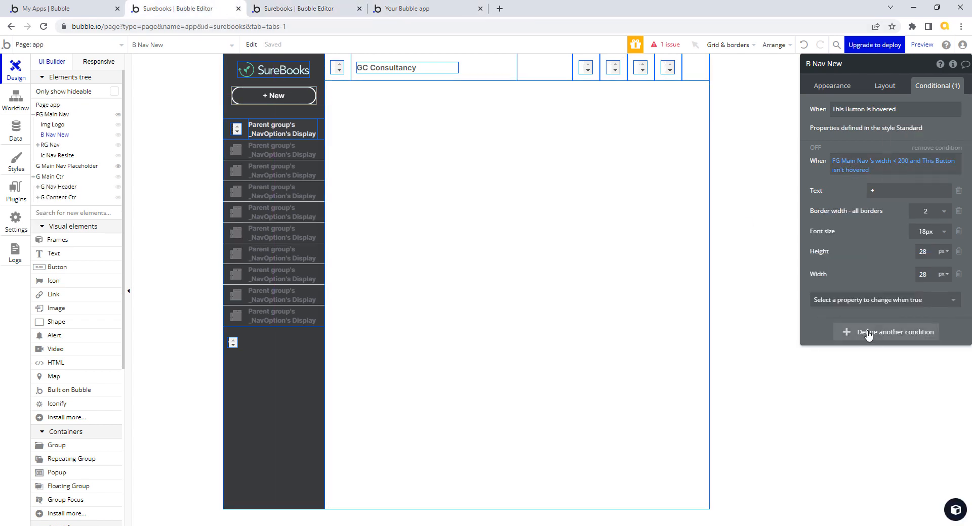
left_click(868, 333)
right_click(844, 334)
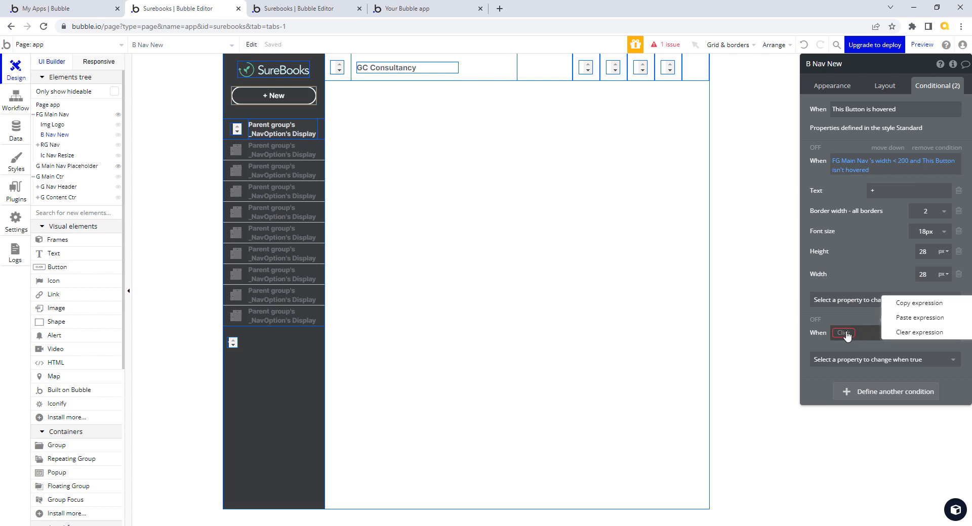
left_click(915, 319)
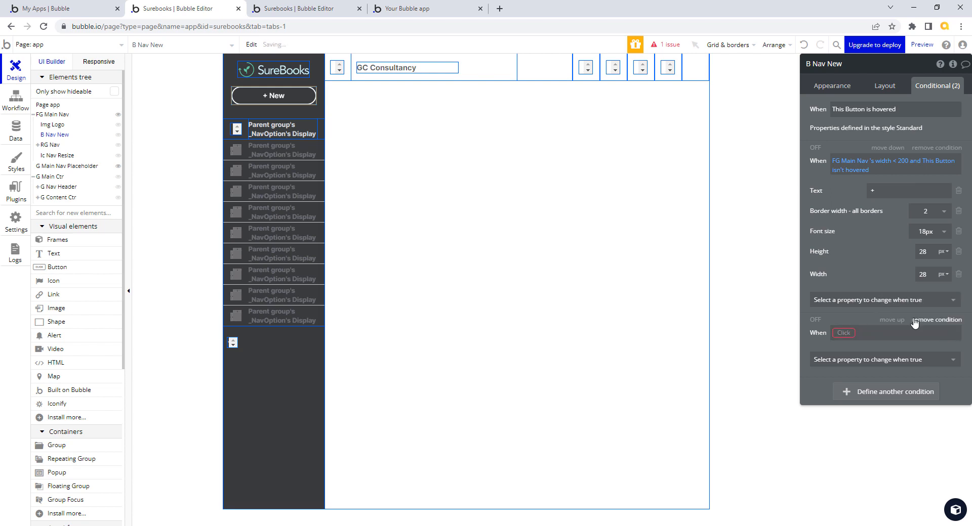
left_click(854, 344)
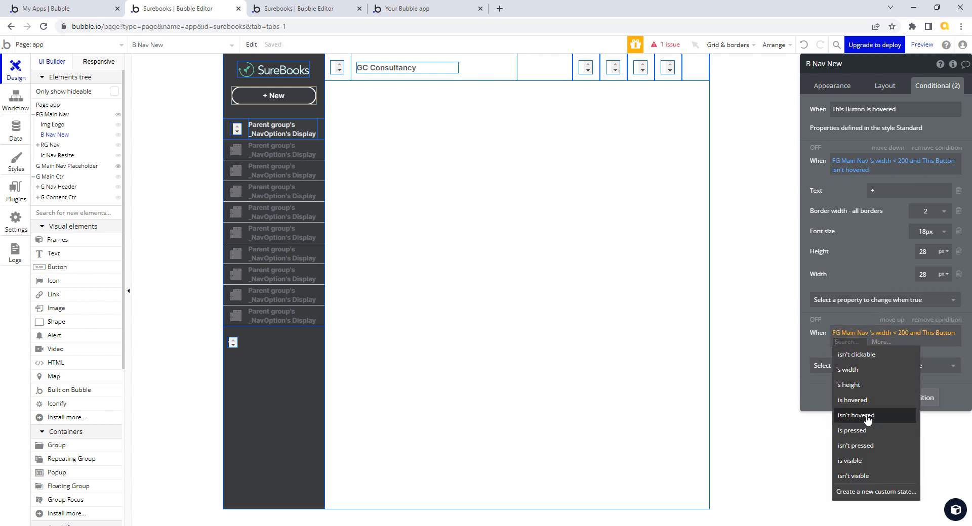
left_click(855, 400)
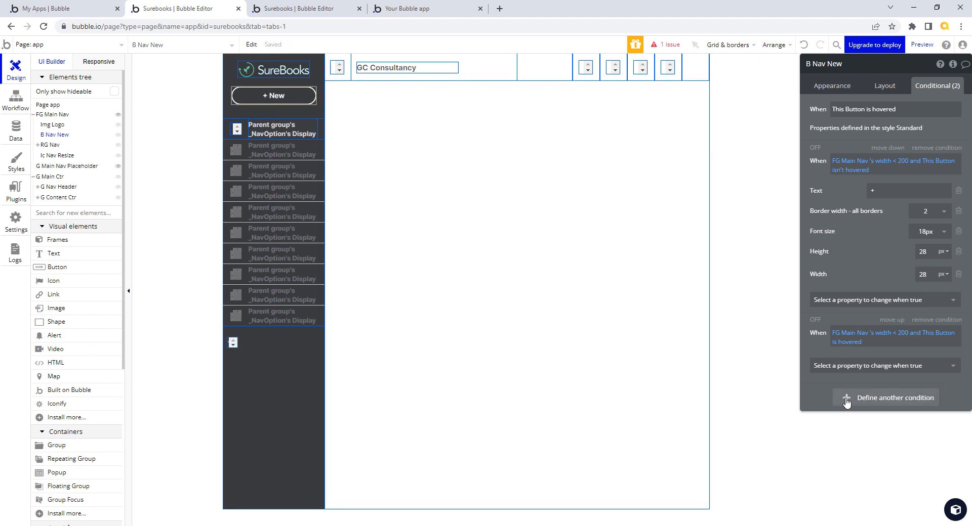
- Add a flat color background style with background color #FFFFFF to B Nav New's collapsed-width hovered condition
left_click(955, 367)
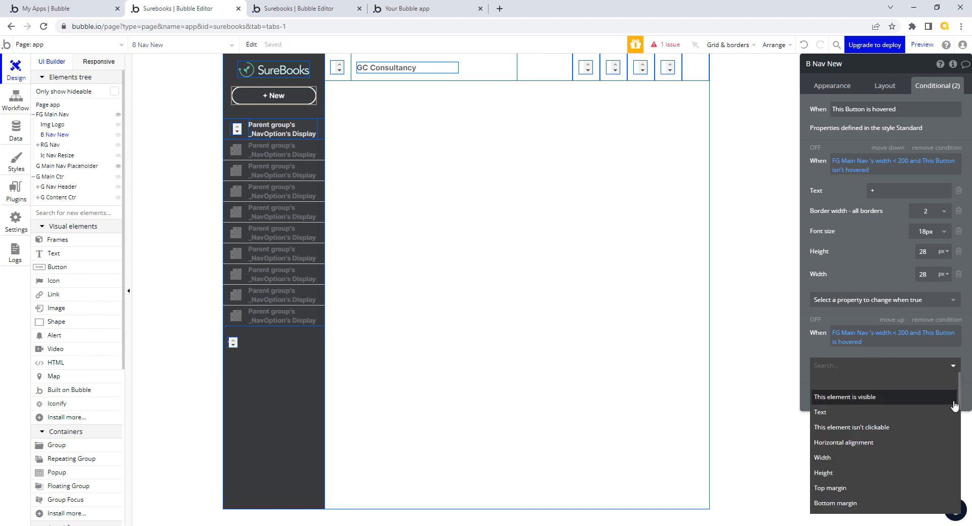
left_click_drag(960, 392, 956, 493)
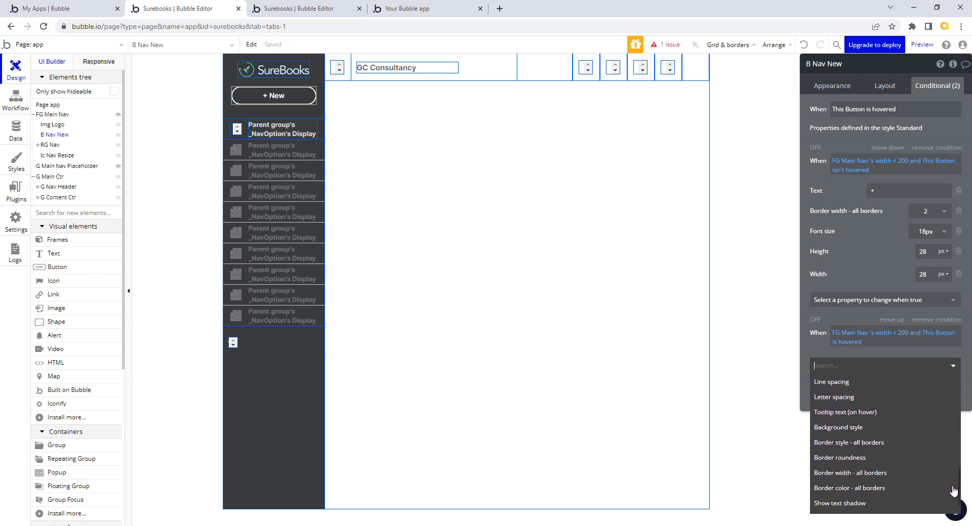
left_click(866, 426)
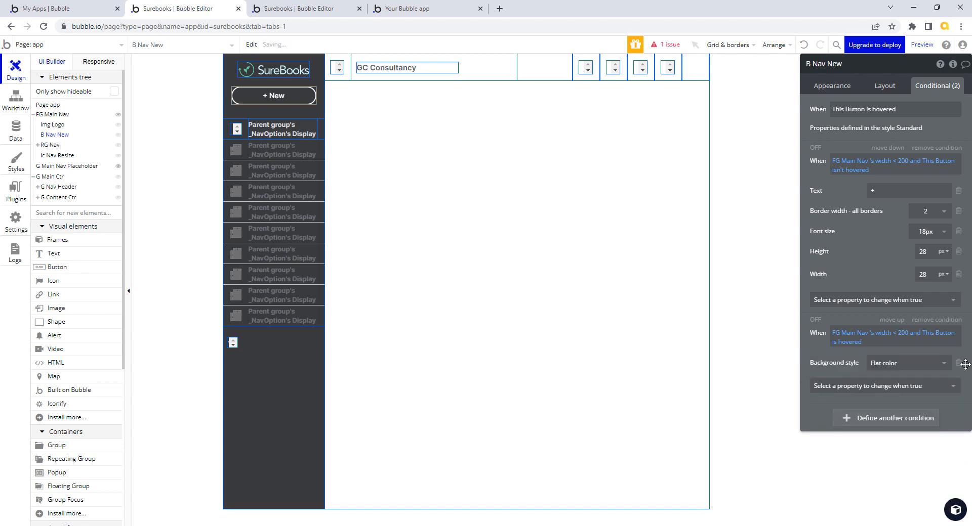
left_click(955, 387)
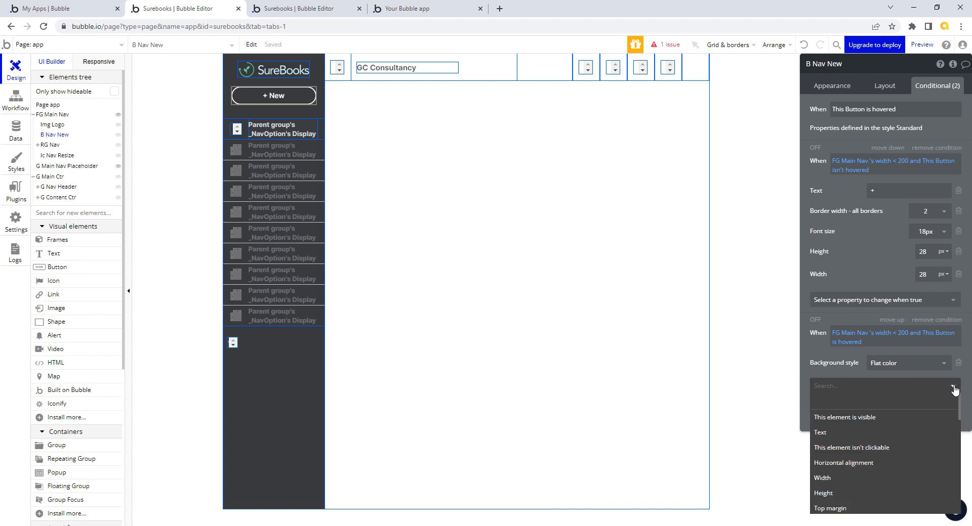
type("b")
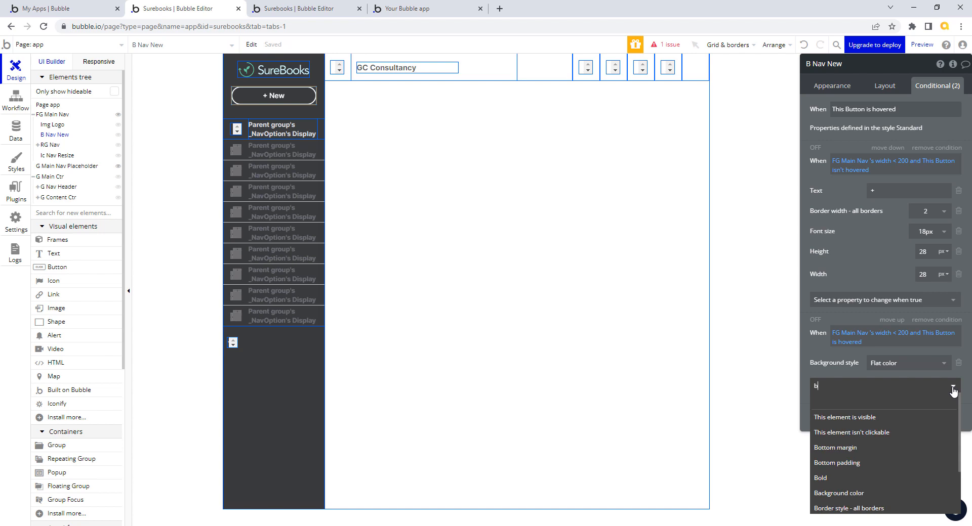
type("ac")
left_click(845, 421)
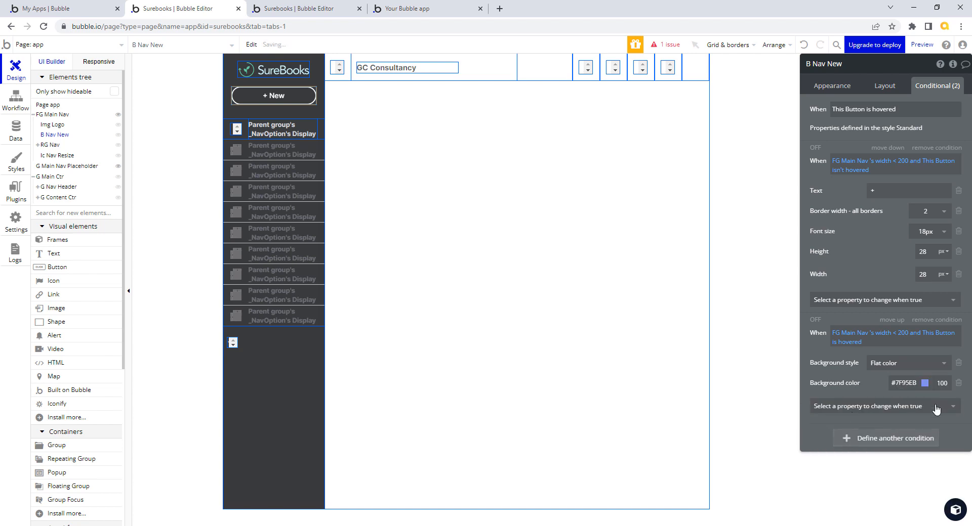
left_click(915, 389)
left_click_drag(916, 383, 896, 383)
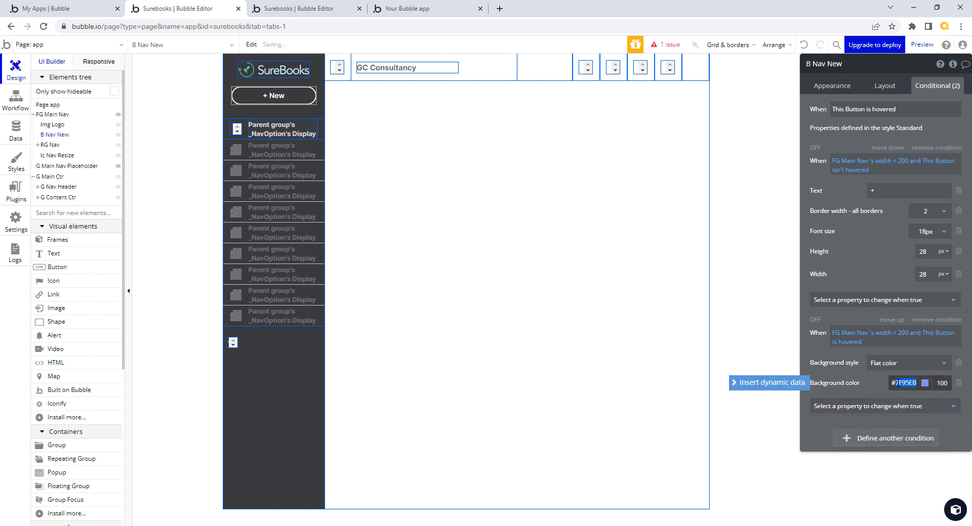
type("FF")
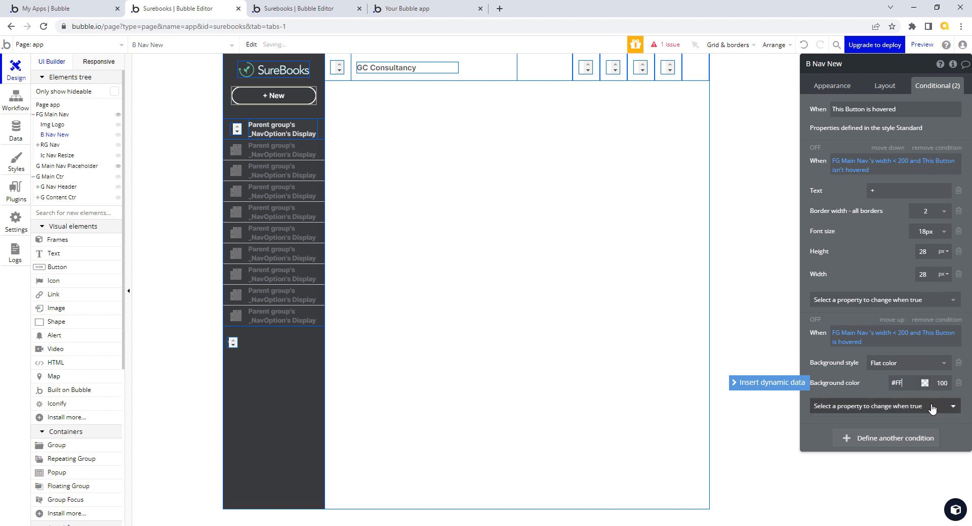
type("FFFF")
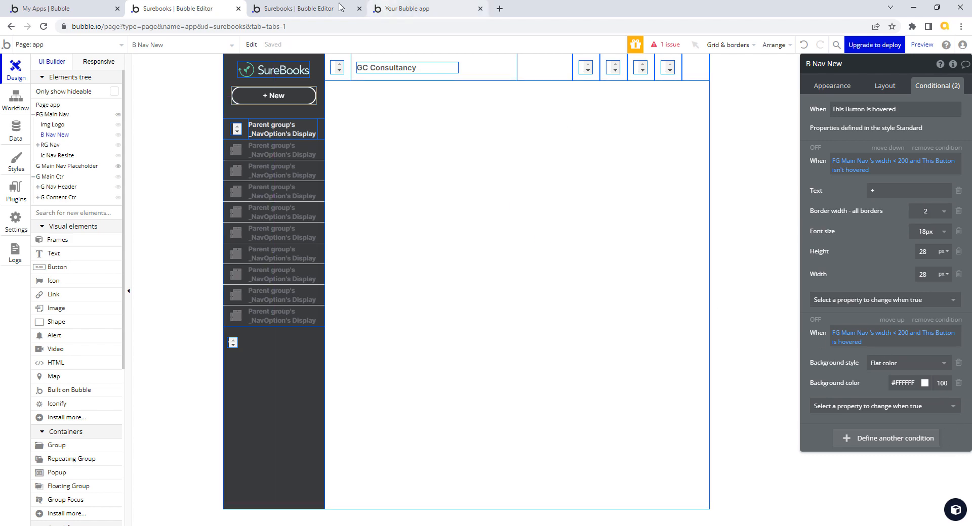
- Copy the font color #393A3D from the test_4-5 page's hovered condition into a font color change in the app page's matching condition
left_click(322, 8)
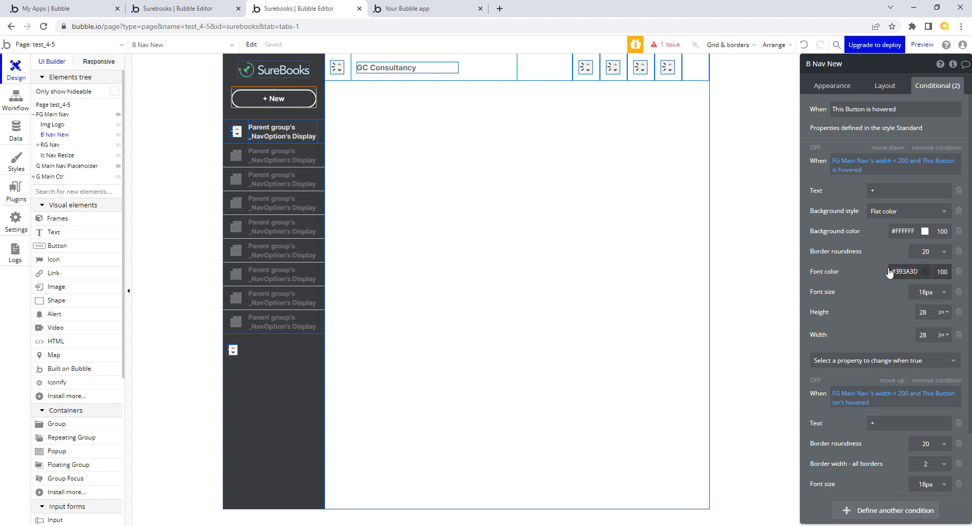
left_click(919, 272)
key("ctrl+c")
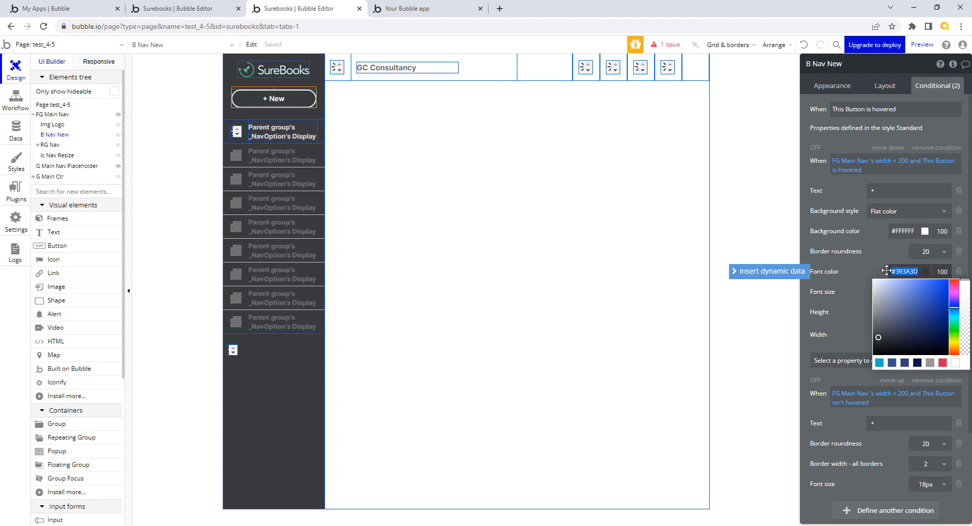
left_click(846, 283)
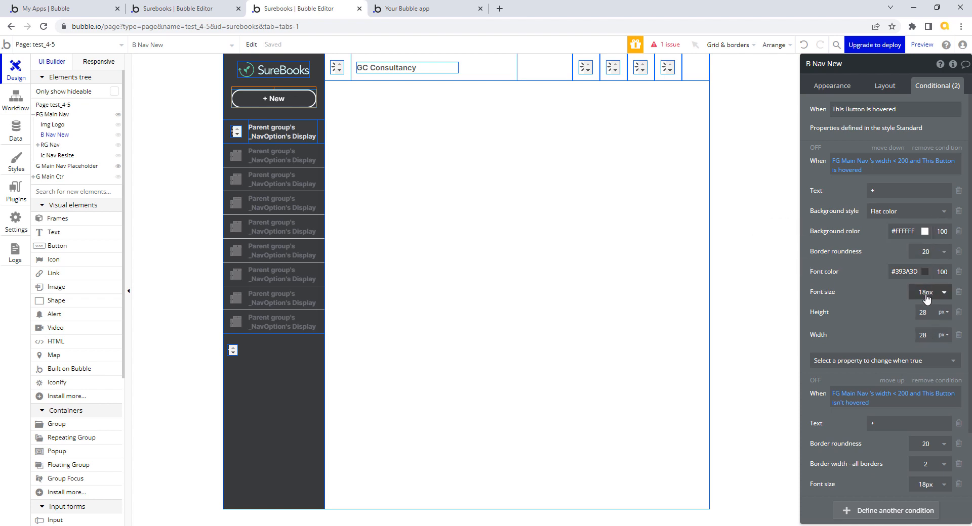
left_click(190, 8)
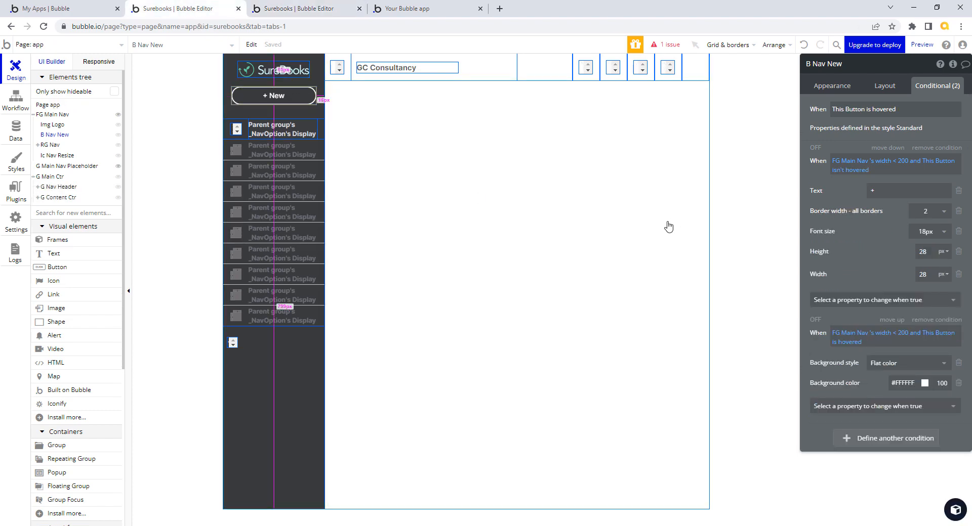
left_click(953, 410)
type("fo")
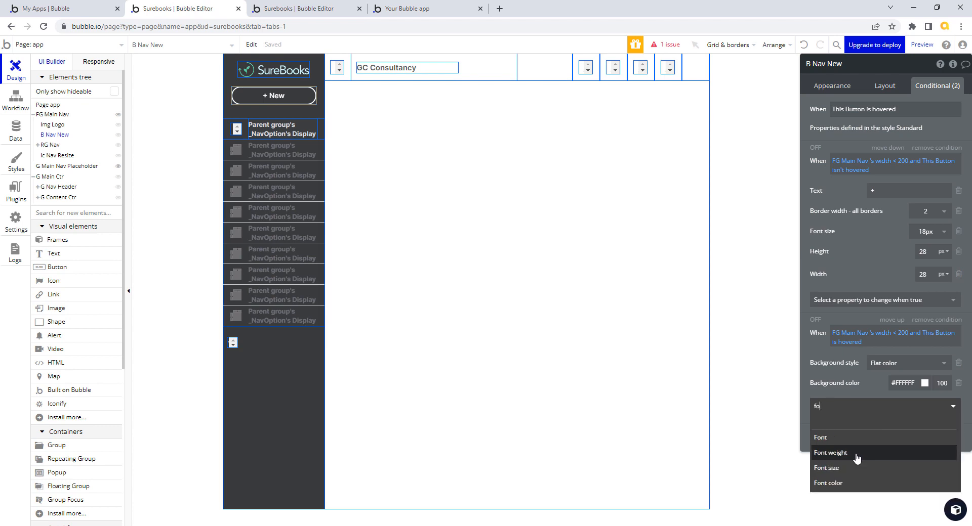
left_click(855, 483)
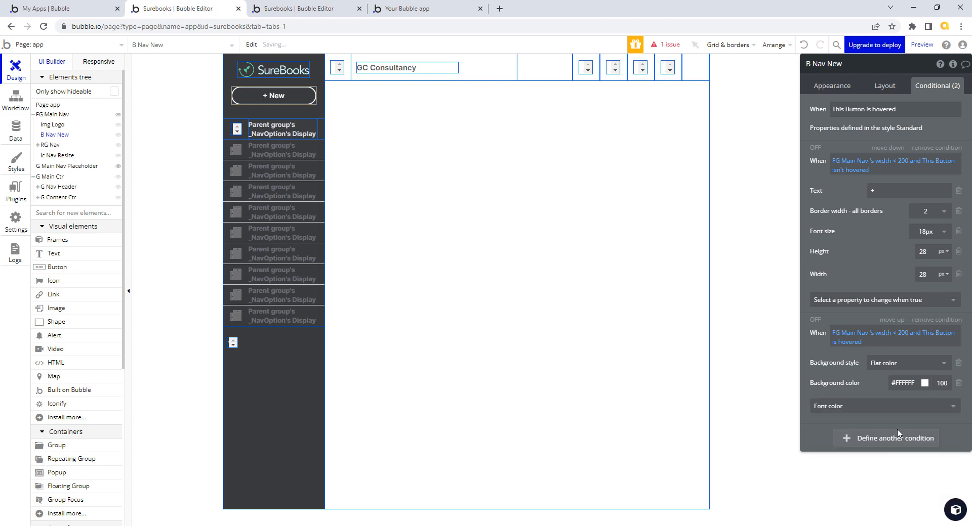
left_click(908, 405)
left_click_drag(918, 405, 889, 414)
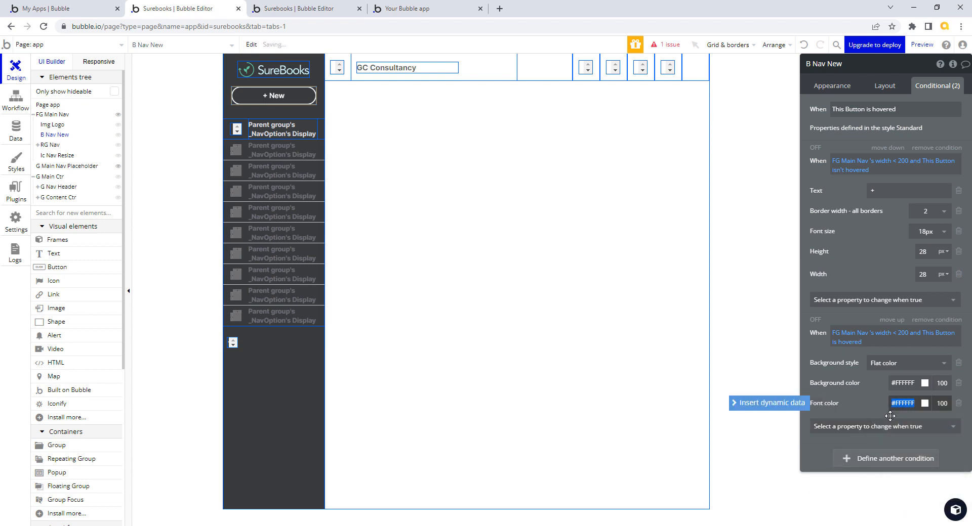
key("ctrl+v")
- Add a height of 28 px and a width of 28 to B Nav New's collapsed-width hovered condition
left_click(952, 427)
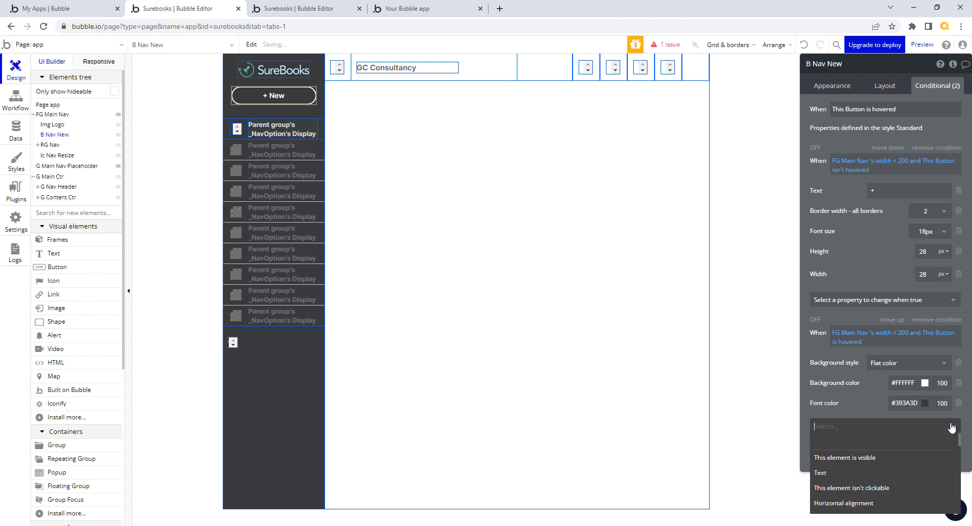
type("height")
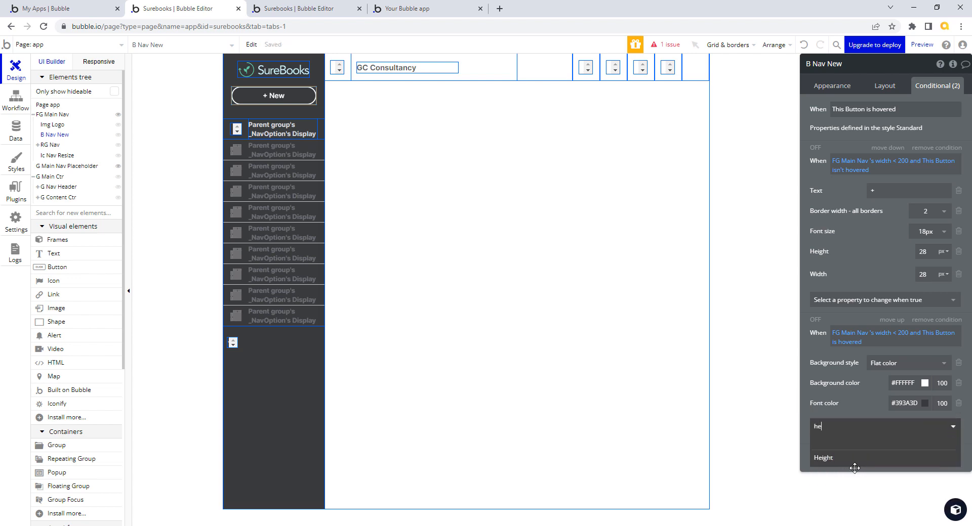
left_click(842, 461)
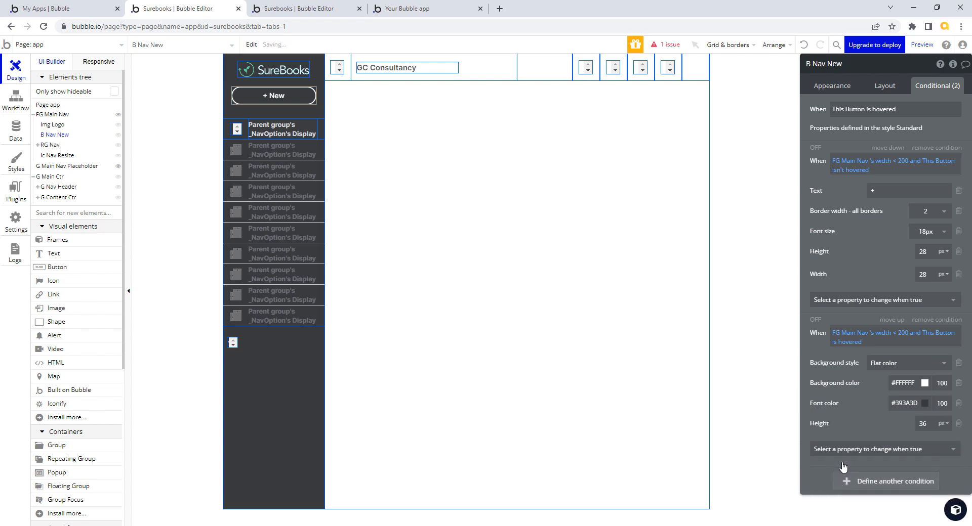
double_click(918, 424)
type("28")
left_click(948, 450)
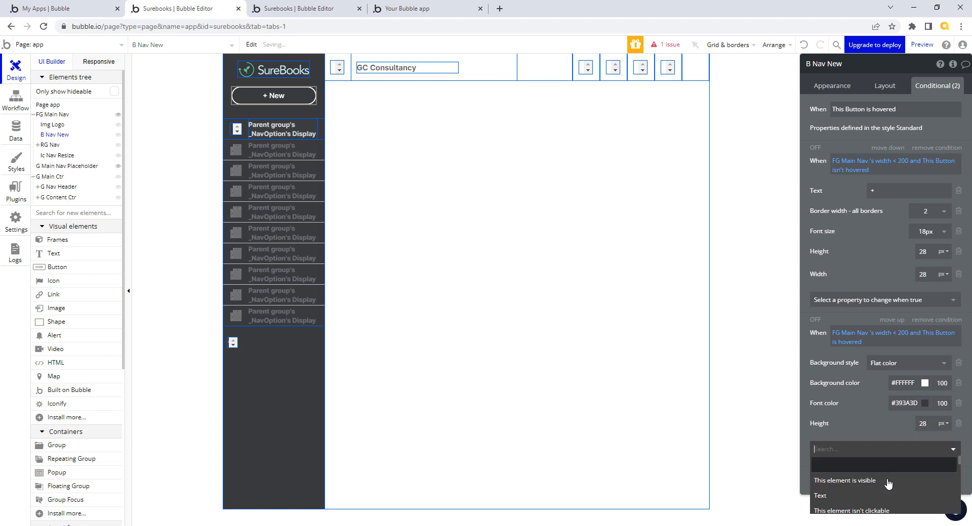
type("wi")
left_click(848, 483)
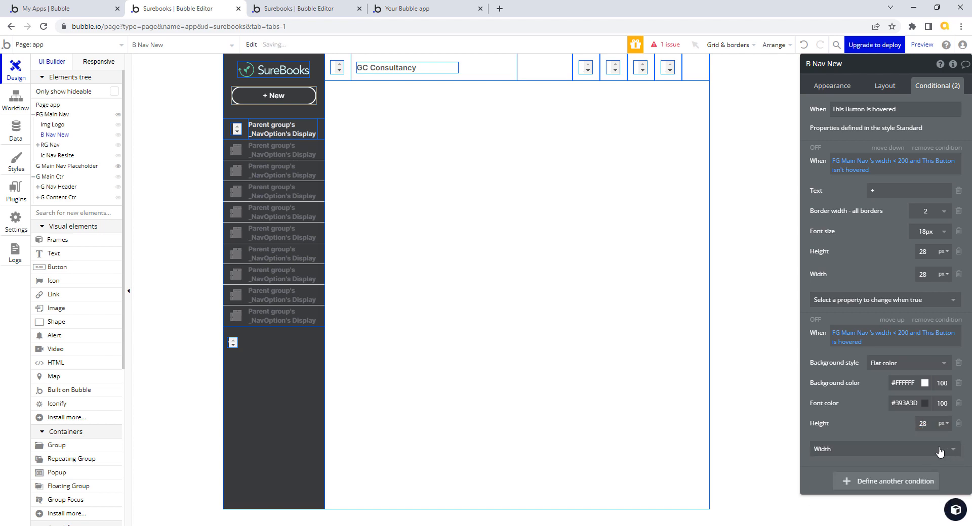
left_click_drag(933, 447, 910, 448)
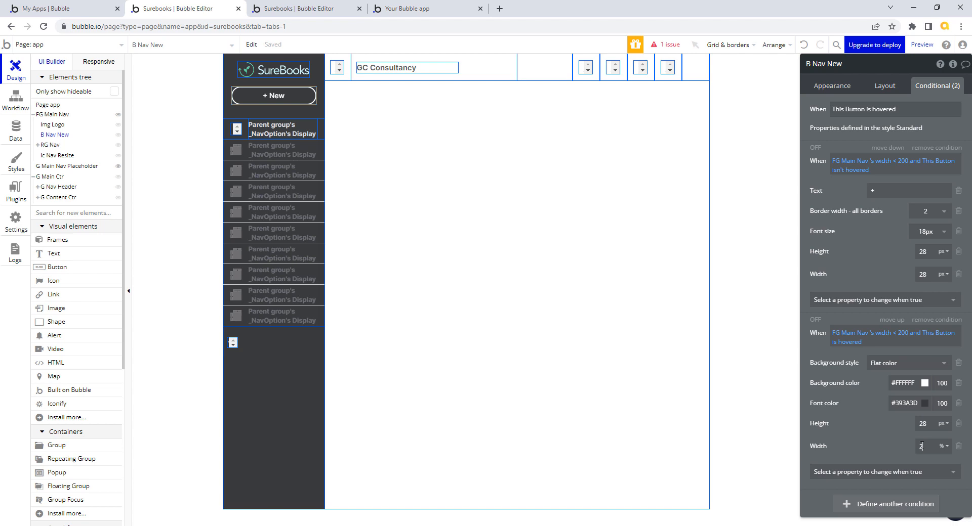
- Add a text change to B Nav New's collapsed-width hovered condition that shows only "+"
left_click(954, 479)
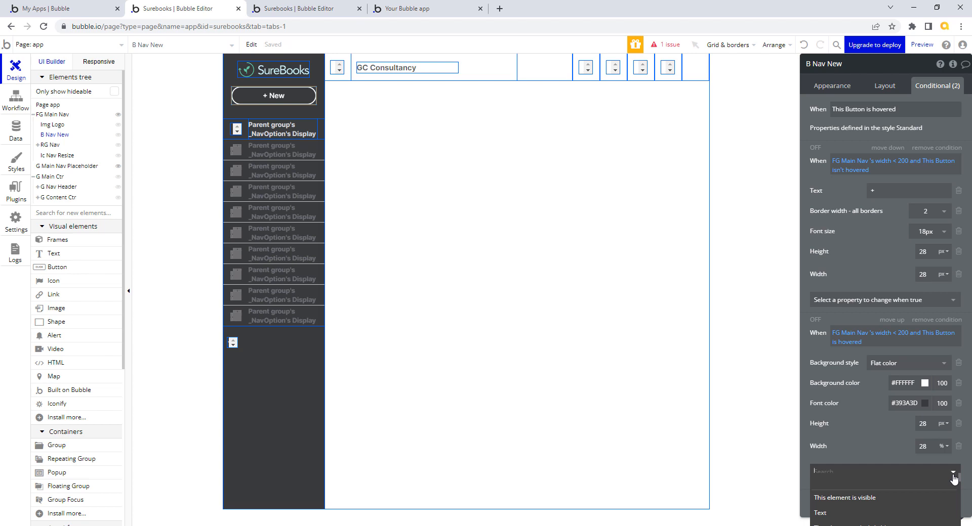
left_click(825, 515)
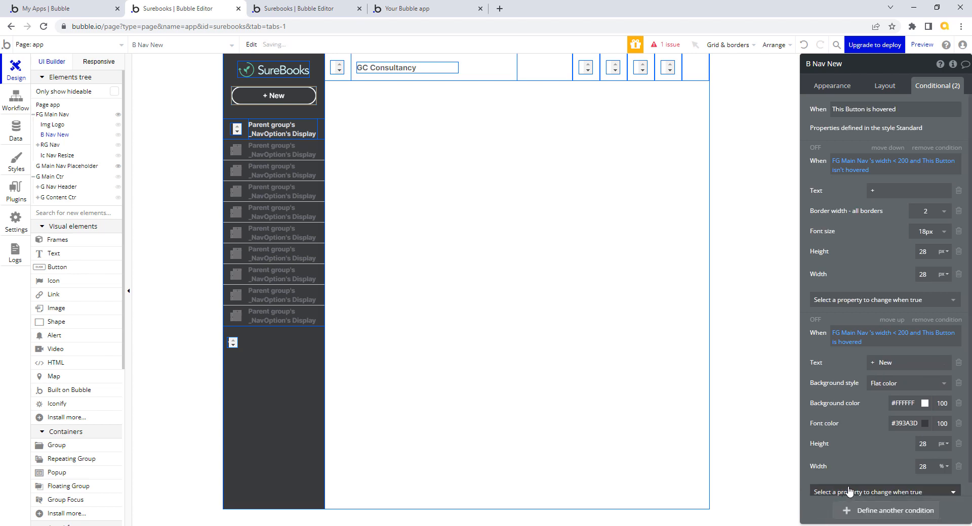
triple_click(876, 363)
left_click(892, 362)
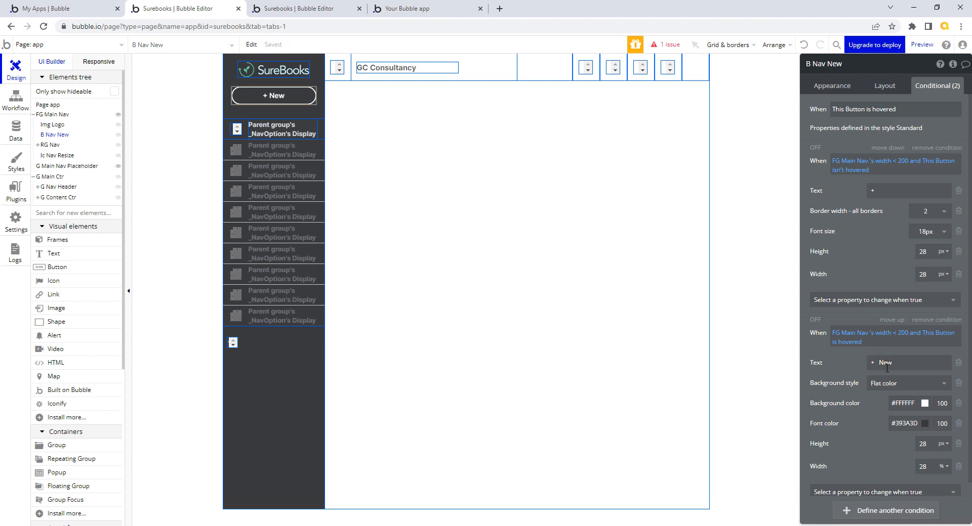
left_click(877, 363)
left_click(875, 362)
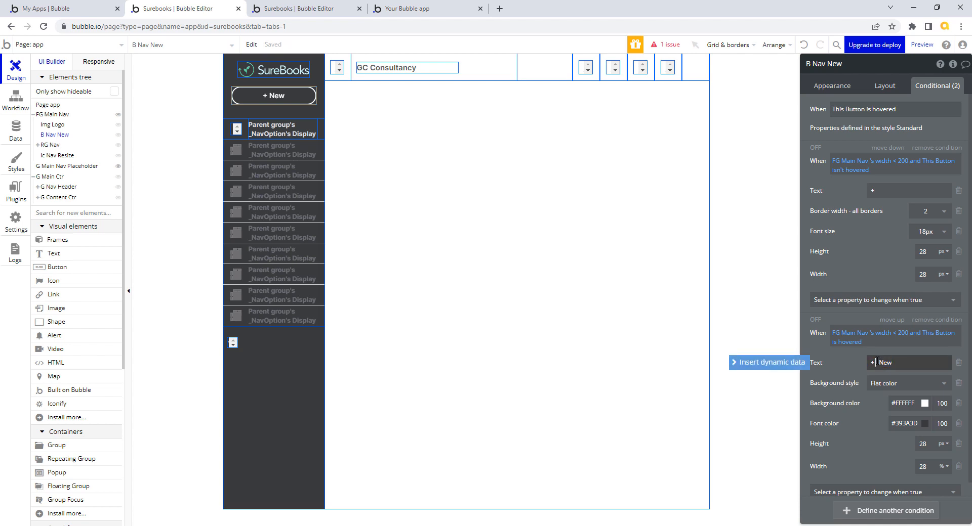
key("BackSpace")
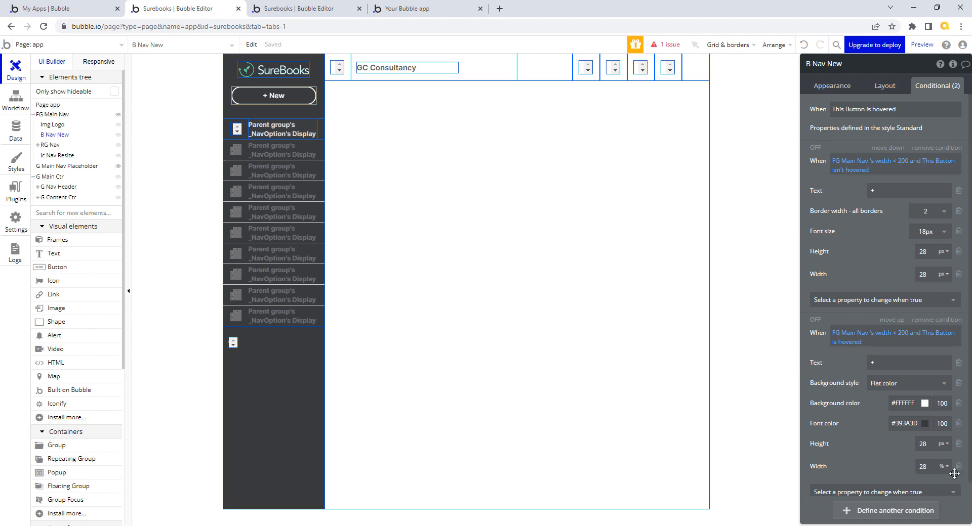
- Move B Nav New's collapsed-width hovered condition above the not-hovered one, matching the condition order on the test_4-5 page
left_click(268, 13)
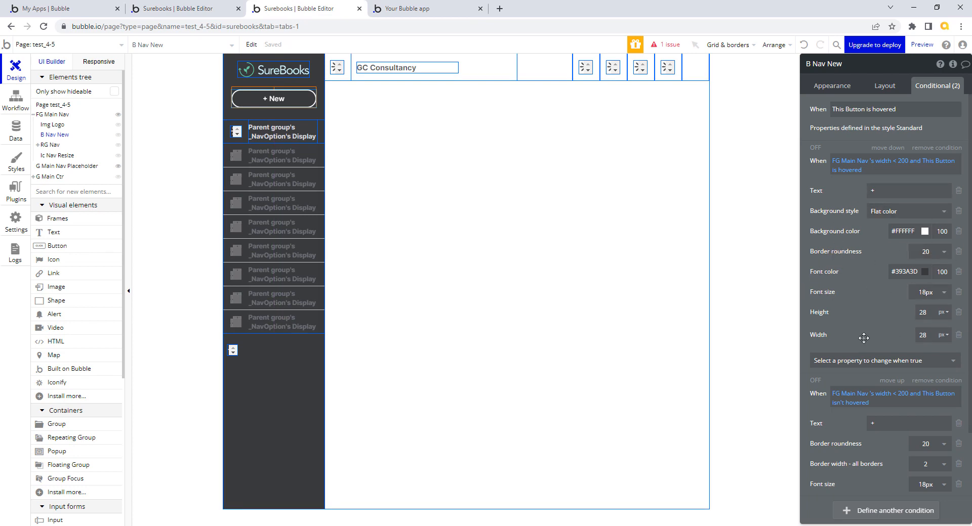
left_click(213, 11)
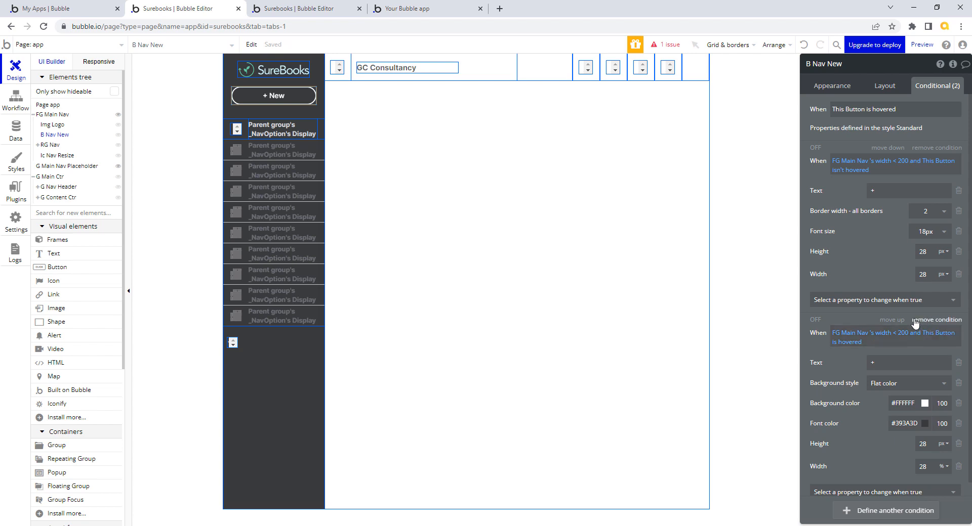
left_click(891, 321)
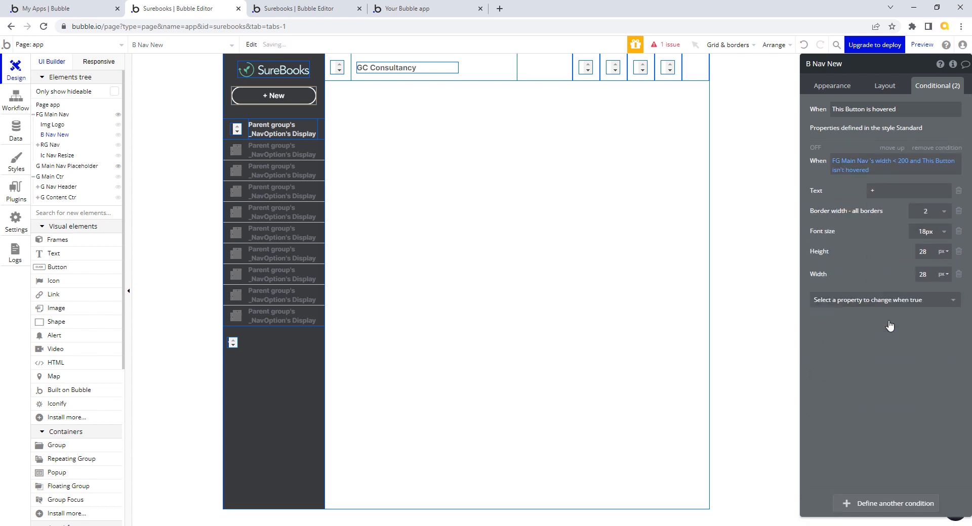
- Add an 18 px font size to B Nav New's collapsed-width hovered condition and switch its width unit to px
left_click(948, 324)
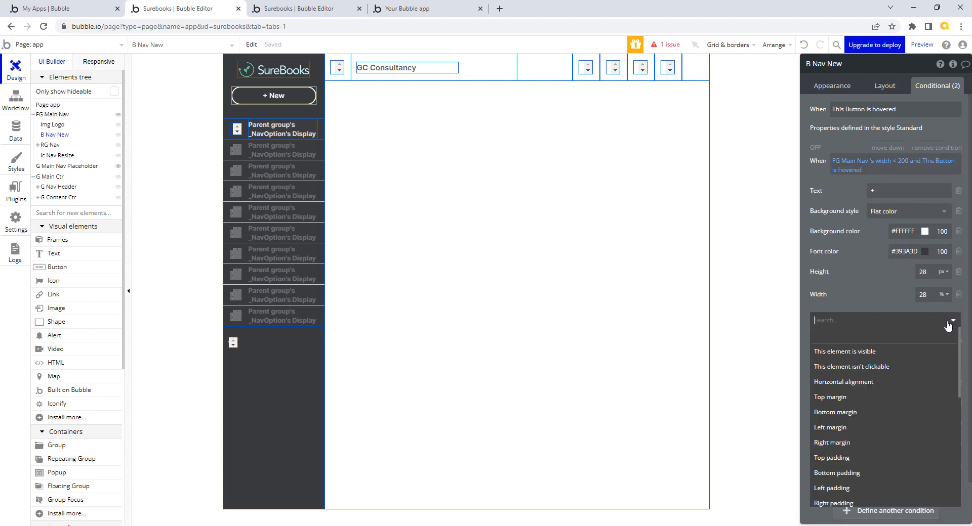
type("fon")
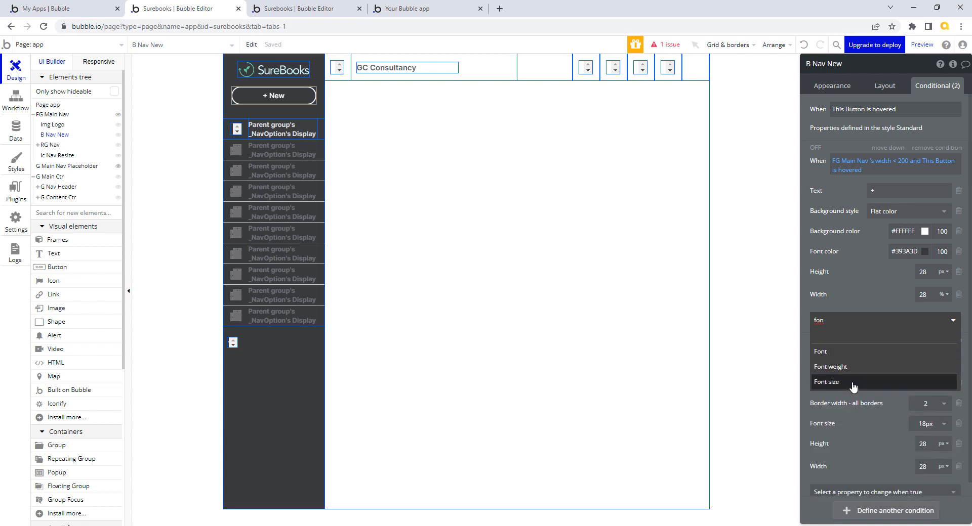
left_click(853, 384)
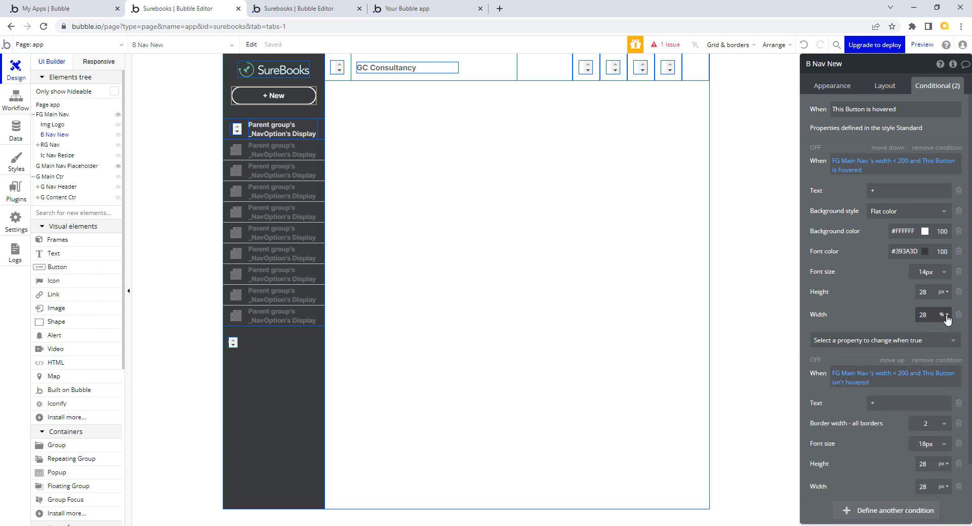
left_click(948, 316)
left_click(944, 332)
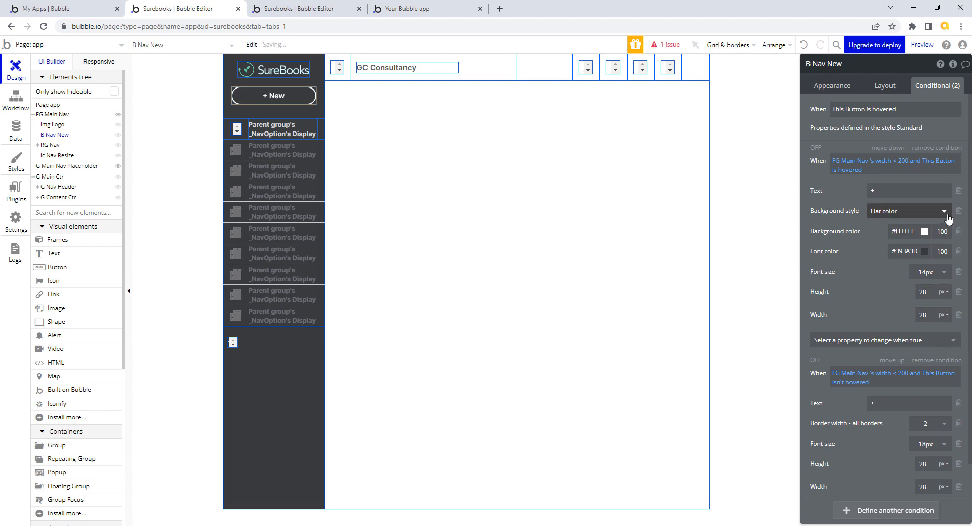
left_click(944, 272)
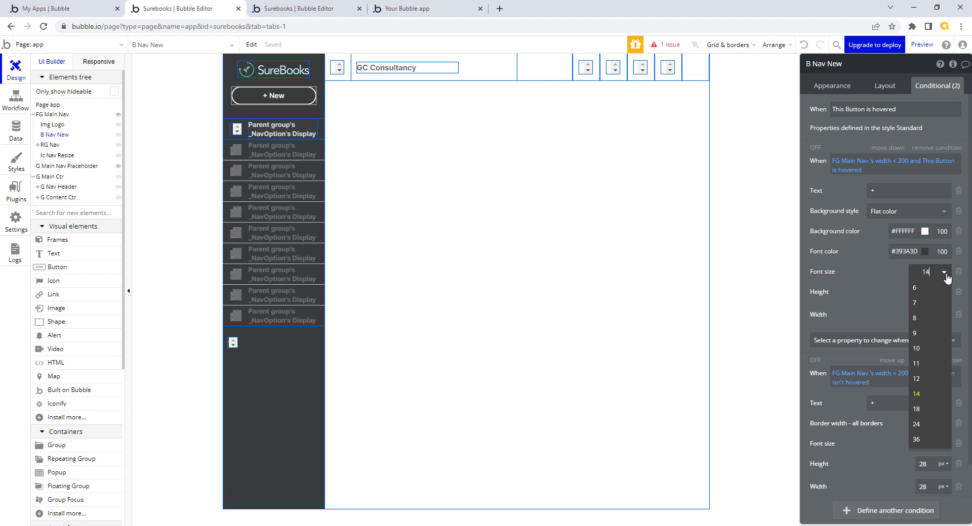
left_click(931, 411)
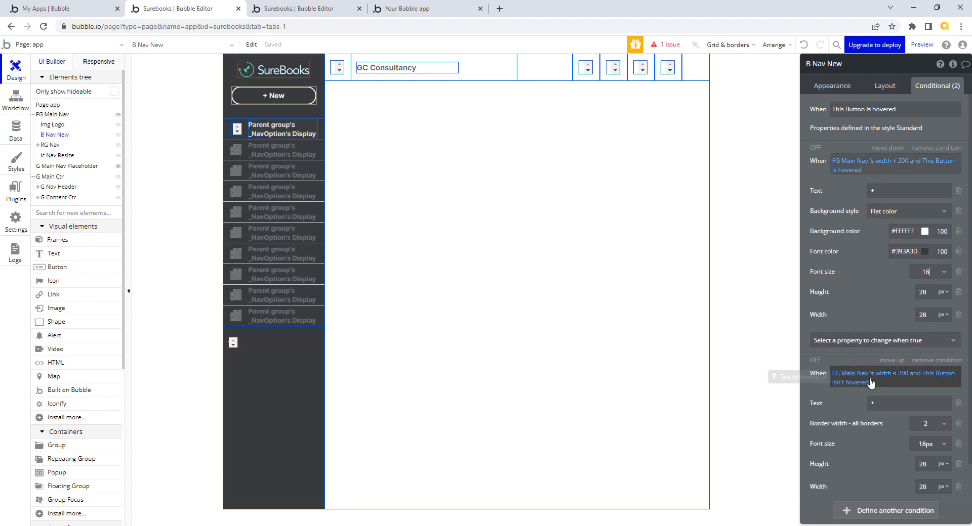
left_click(844, 411)
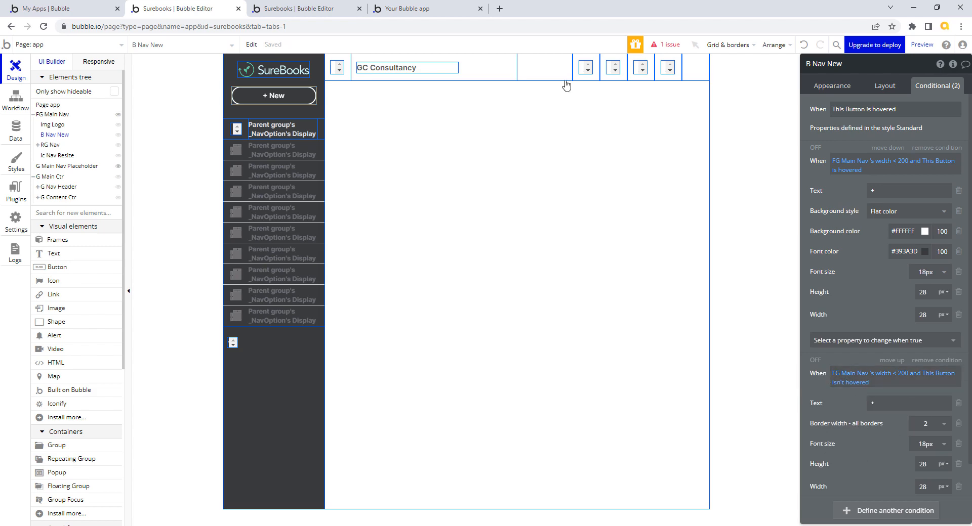
- Collapse and re-expand the side navigation in the running app preview to check the New button and menu options
left_click(408, 10)
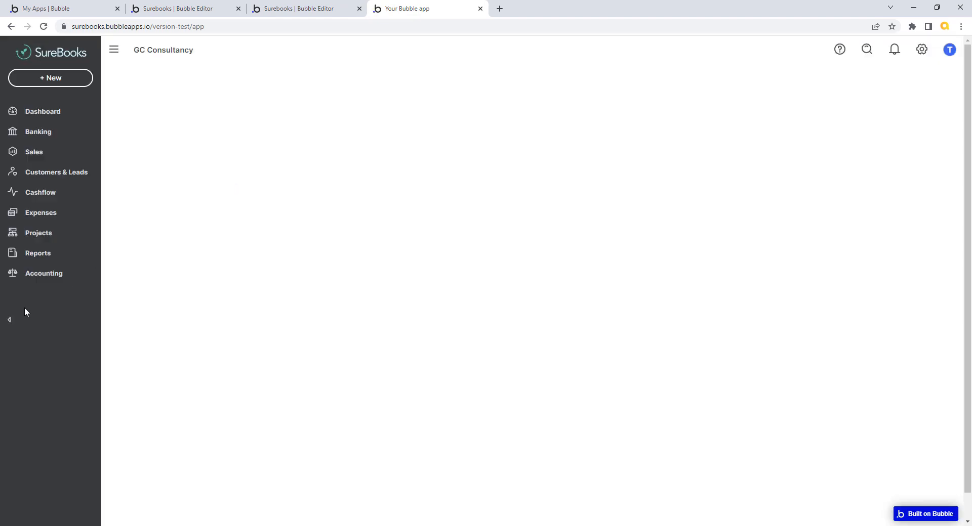
left_click(10, 320)
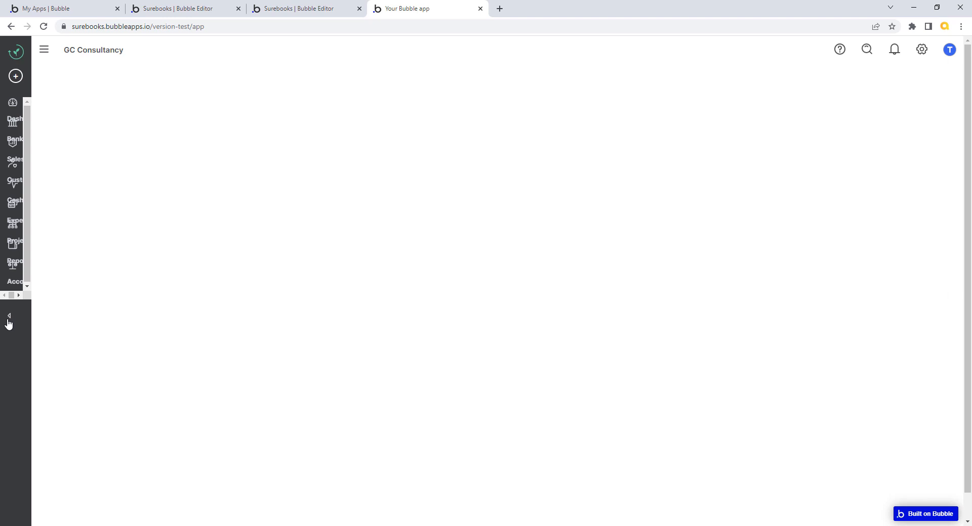
left_click(9, 320)
- Add a second condition to T Nav Option Name on the app page, using its counterpart on the test_4-5 page as reference
key("ctrl+shift+Tab")
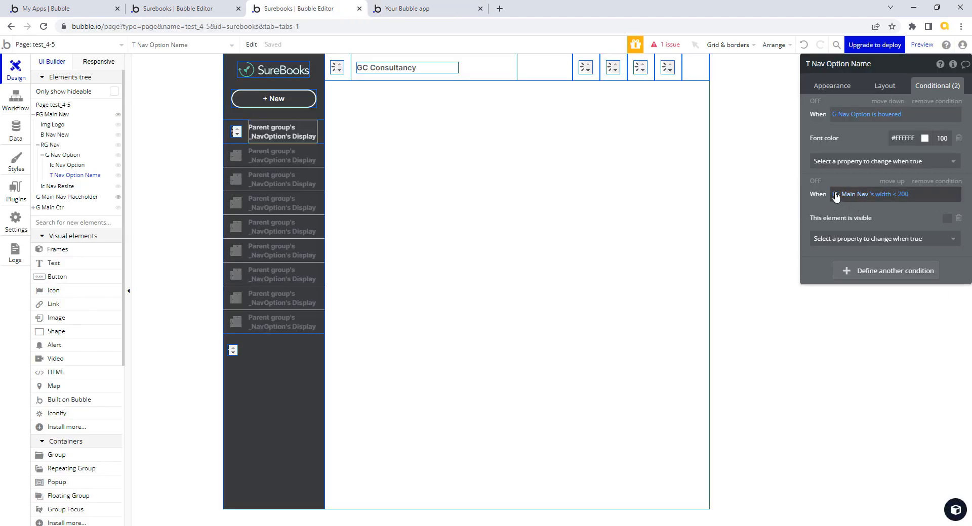
mouse_move(839, 197)
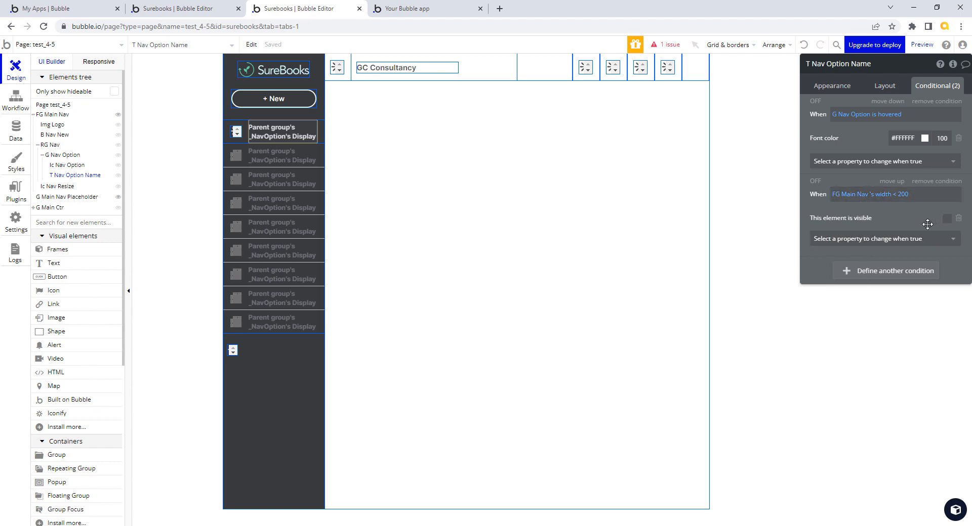
left_click(140, 12)
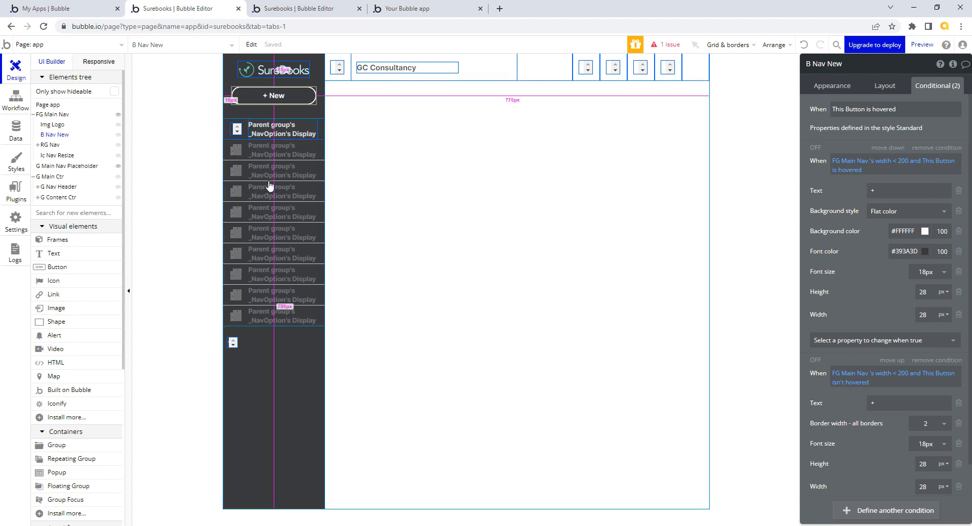
left_click(38, 145)
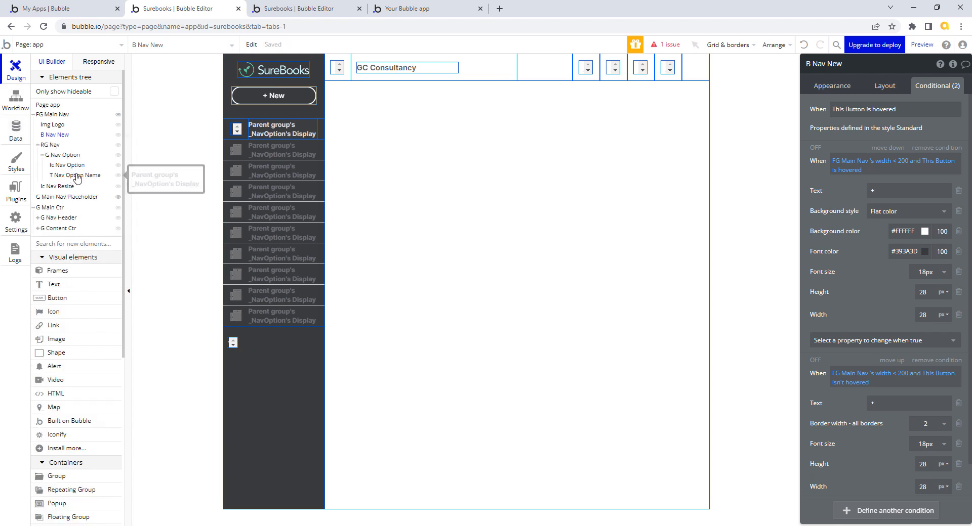
left_click(73, 175)
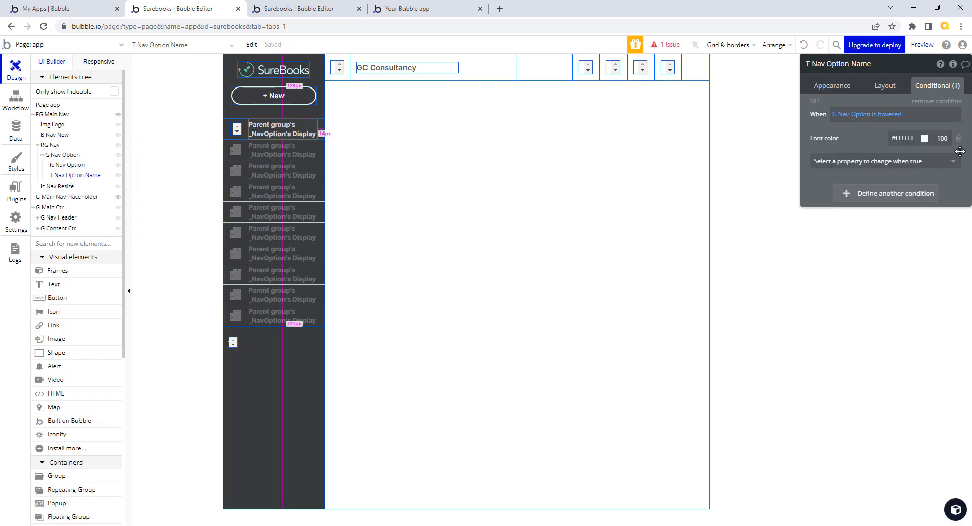
left_click(878, 165)
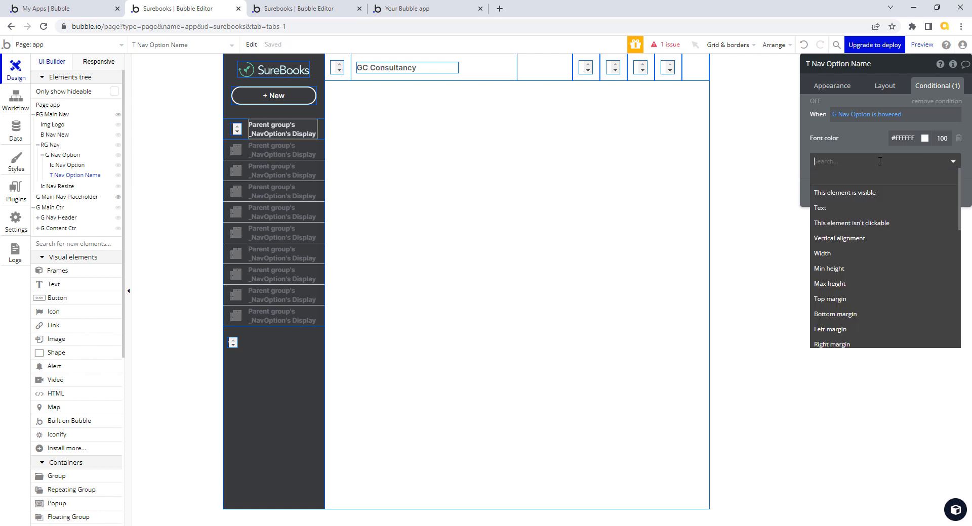
left_click(859, 138)
left_click(870, 201)
- Set T Nav Option Name's new condition to FG Main Nav's width < 200, with This element is visible left unticked
left_click(847, 195)
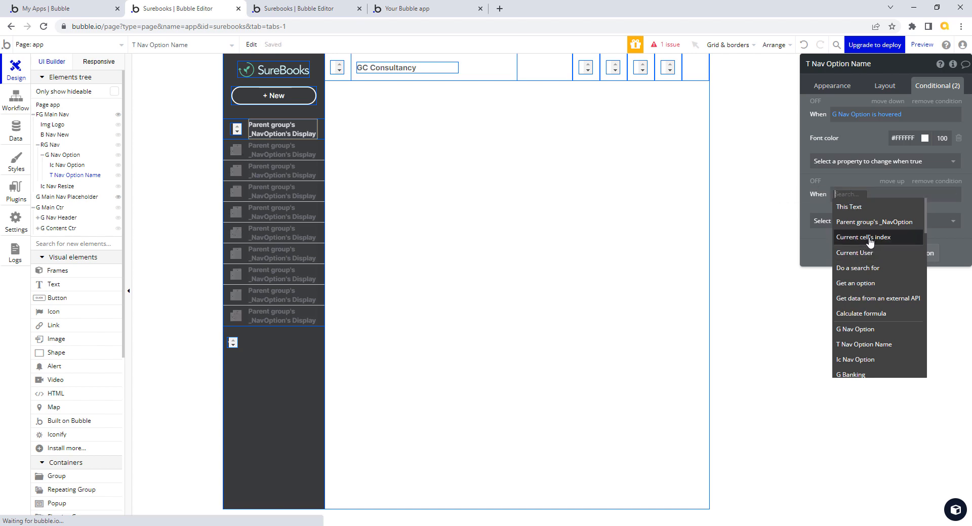
type("fg")
left_click(861, 207)
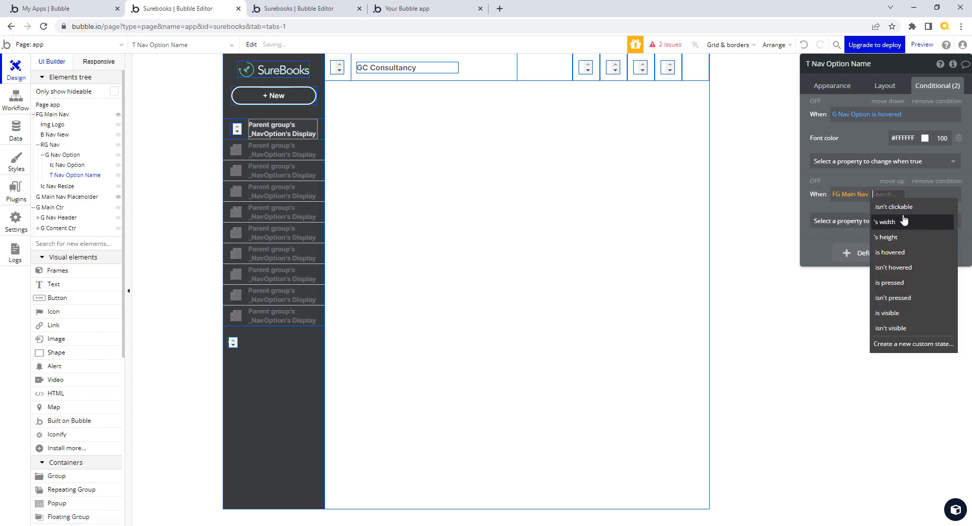
left_click(891, 223)
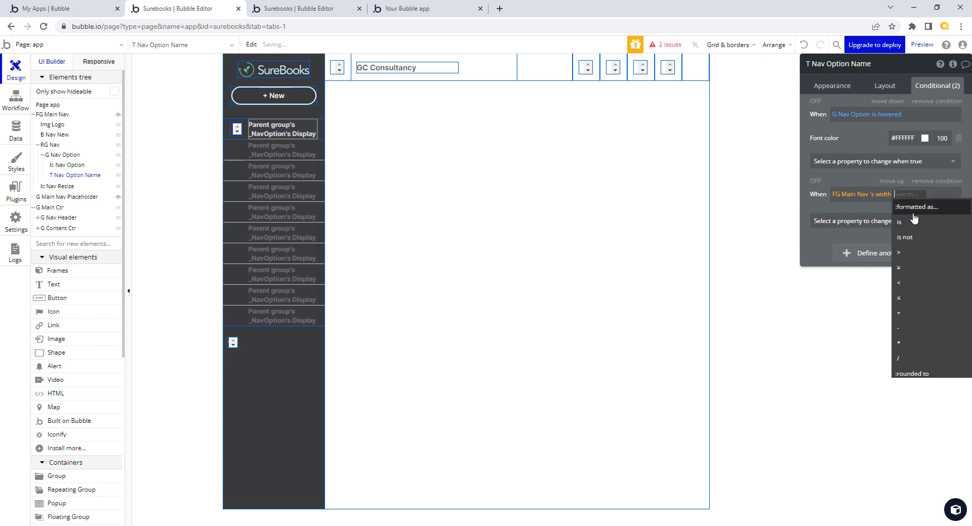
left_click(904, 283)
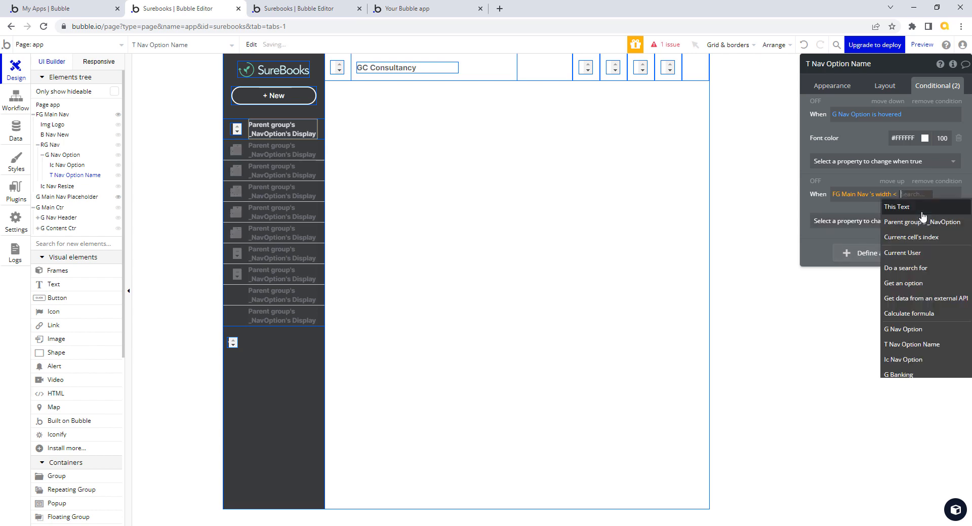
type("200")
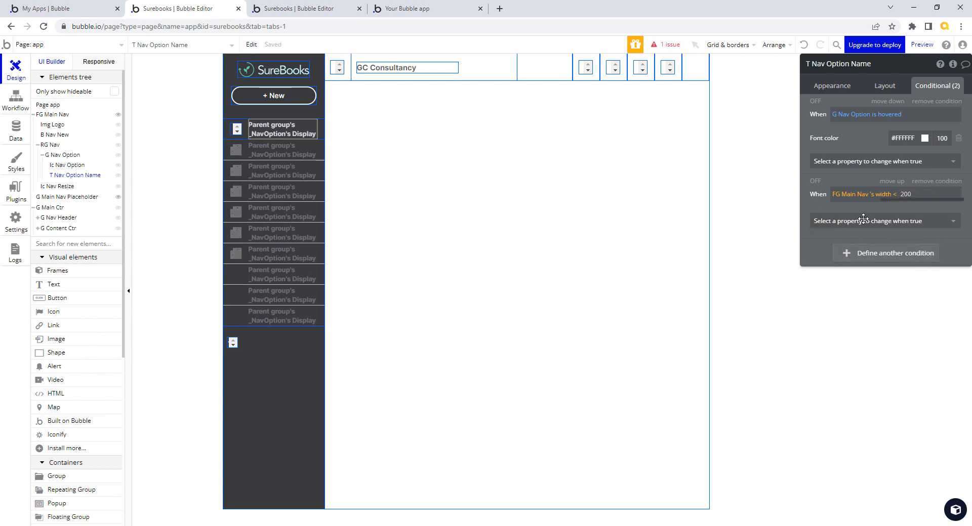
left_click(952, 225)
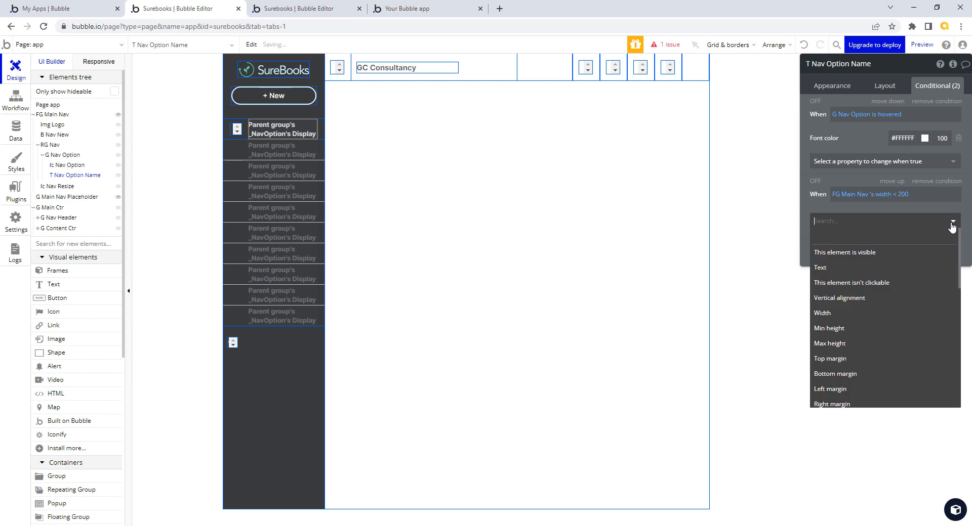
left_click(883, 252)
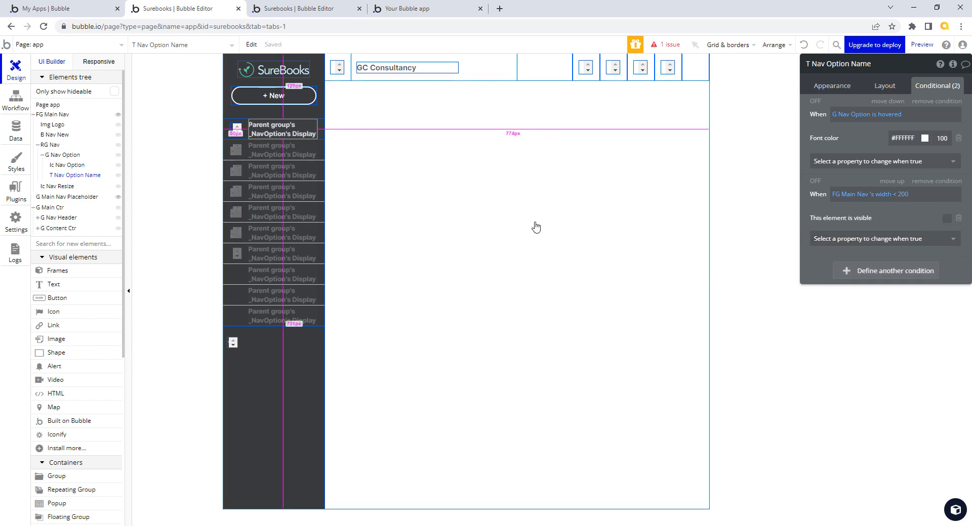
- Switch to the running app preview and collapse the side navigation to check how the menu options display
left_click(325, 14)
left_click(420, 9)
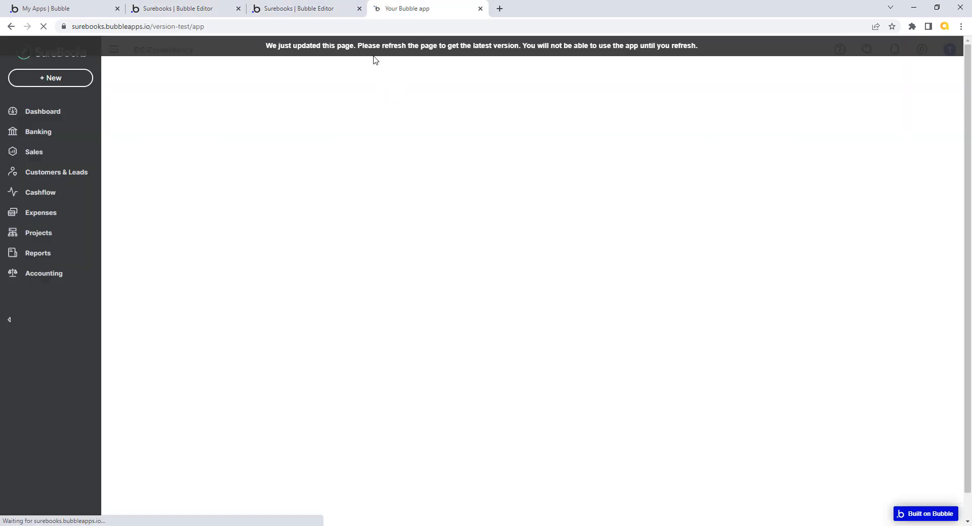
left_click(10, 322)
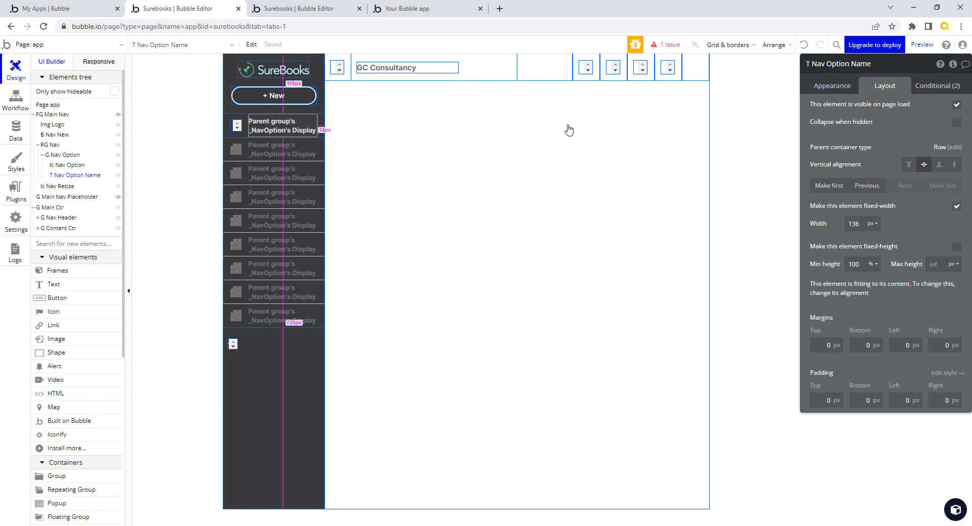
- Enable Collapse when hidden in the layout settings of T Nav Option Name
left_click(922, 88)
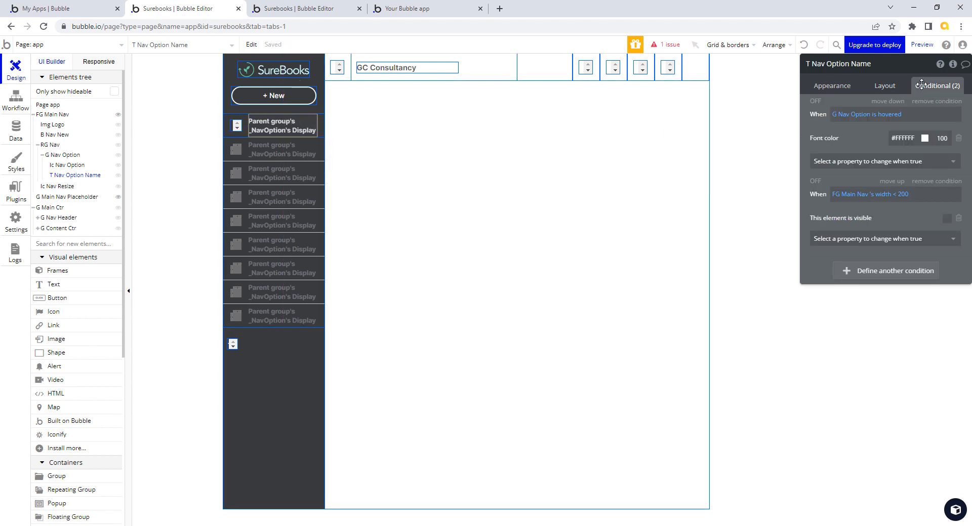
left_click(887, 89)
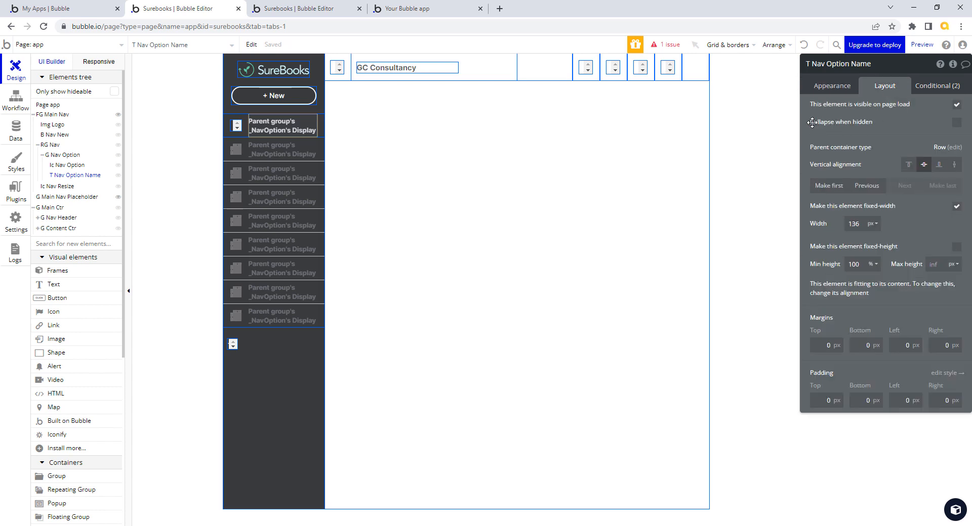
left_click(956, 124)
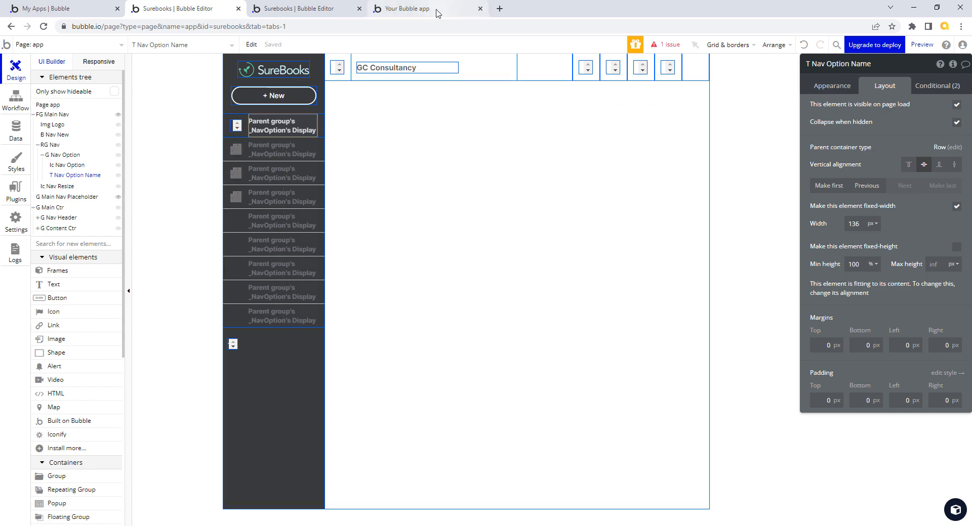
- Test the collapsed side navigation in the app preview by opening Cashflow, Dashboard, Banking and Sales, and return to the app page editor
left_click(438, 13)
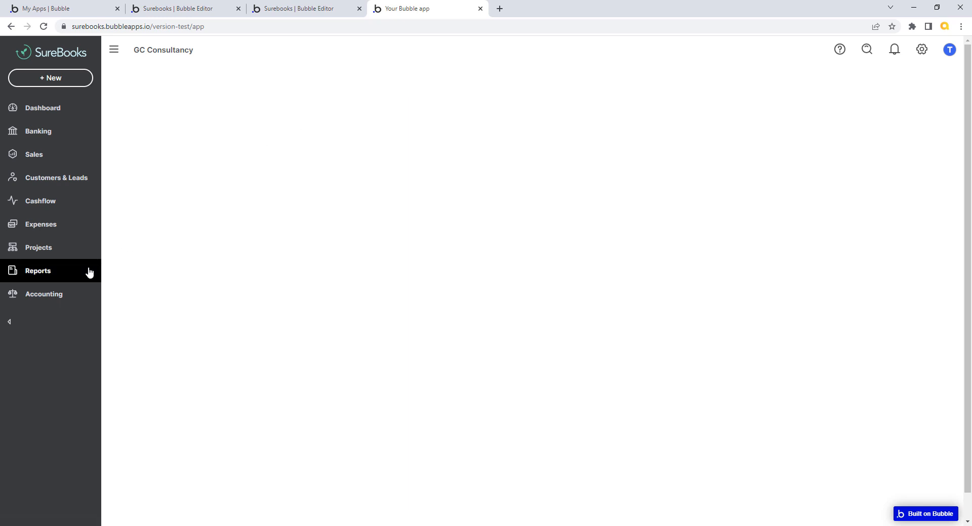
left_click(9, 323)
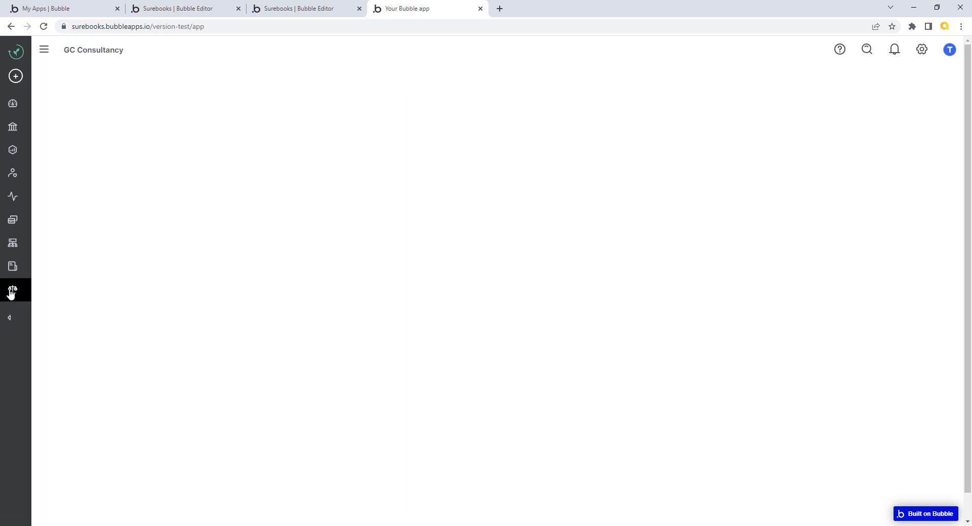
left_click(14, 196)
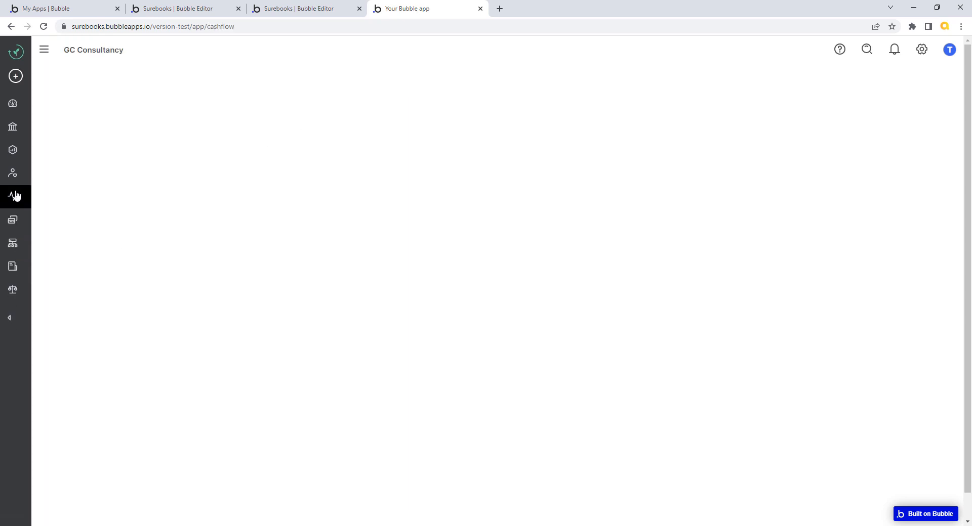
left_click(14, 105)
left_click(15, 129)
left_click(15, 158)
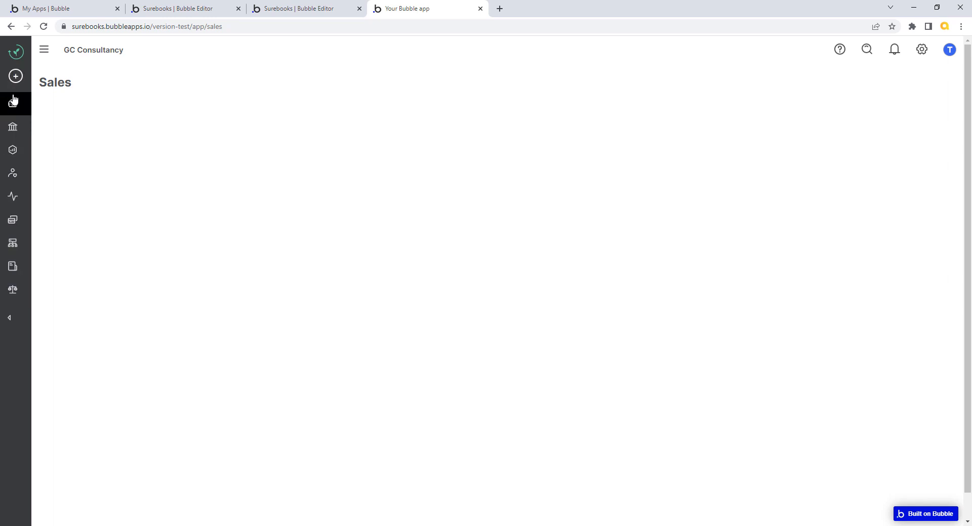
left_click(200, 10)
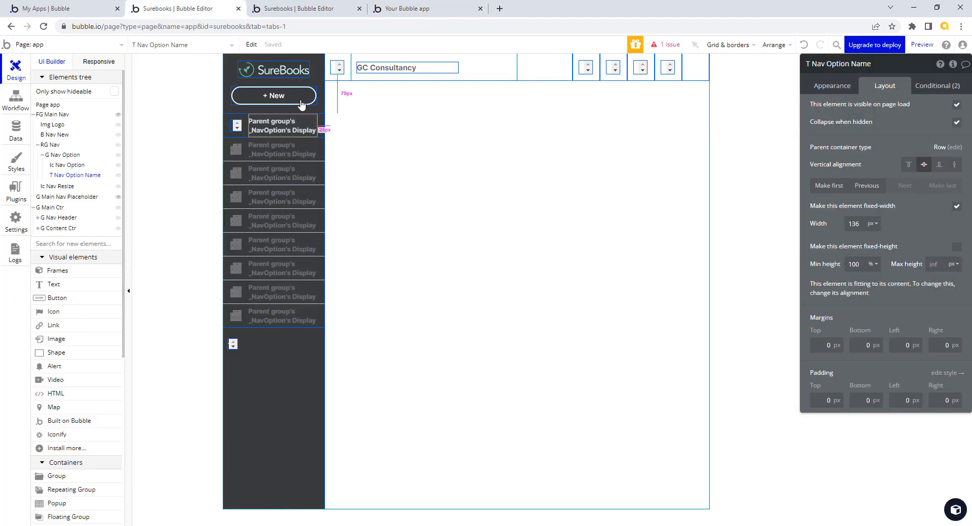
- Center the container alignment of G Nav Option and check the collapsed side navigation in the app preview
left_click(245, 119)
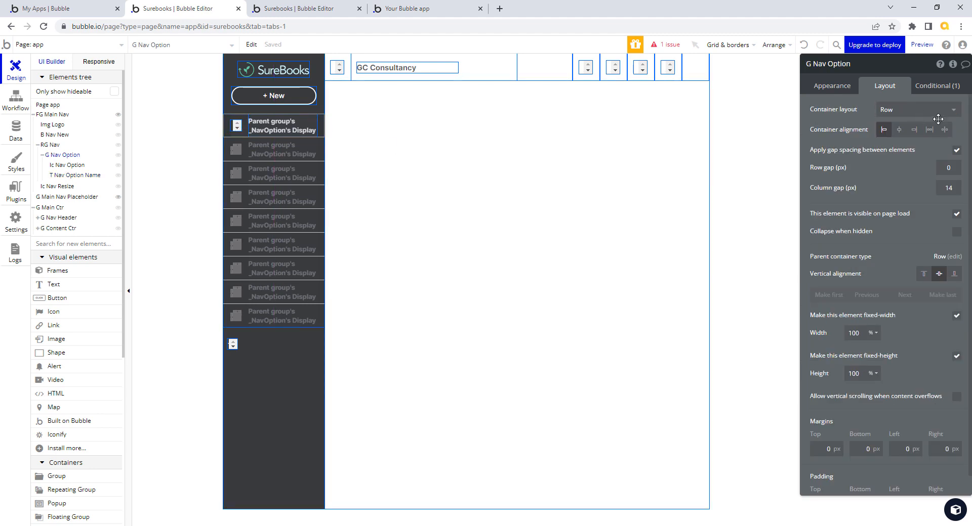
left_click(900, 130)
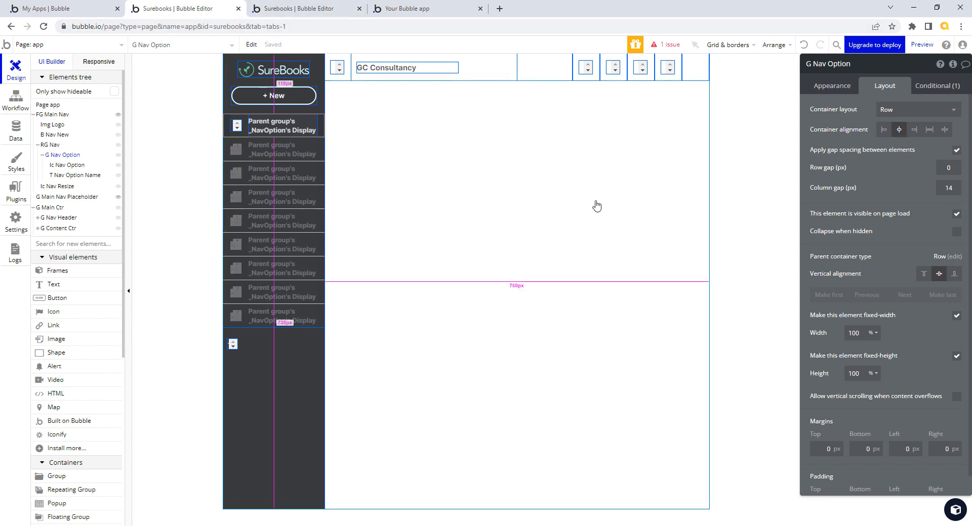
left_click(427, 9)
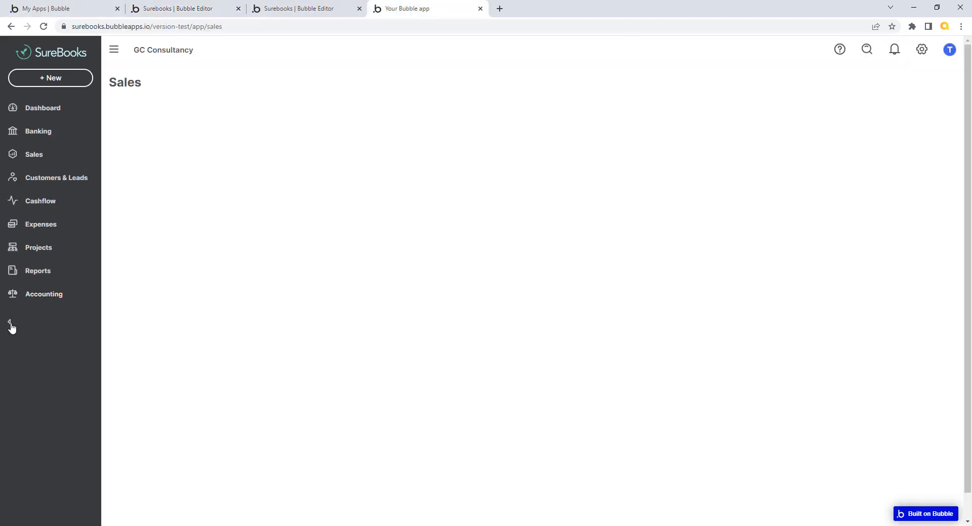
left_click(10, 323)
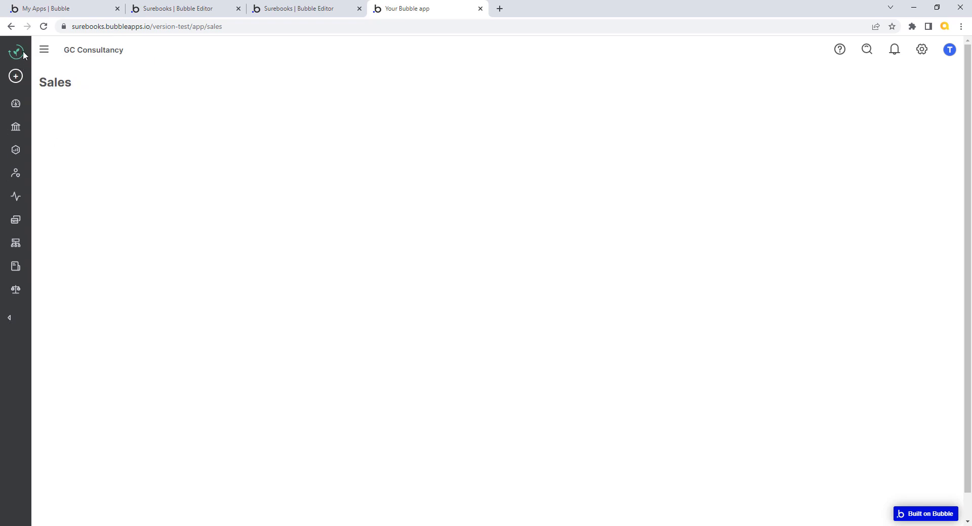
- Back on the app page, add a condition to Ic Nav Resize and paste the copied FG Main Nav width expression into it
left_click(217, 13)
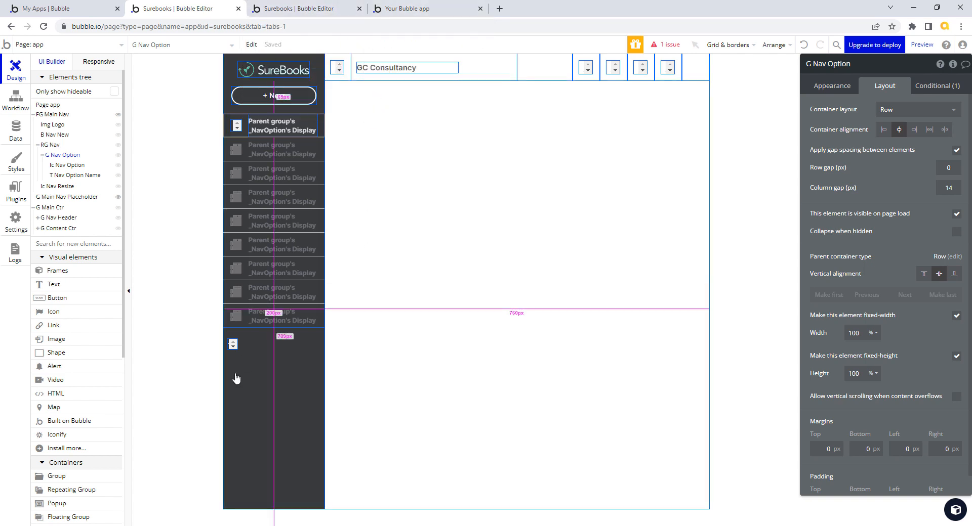
left_click(233, 345)
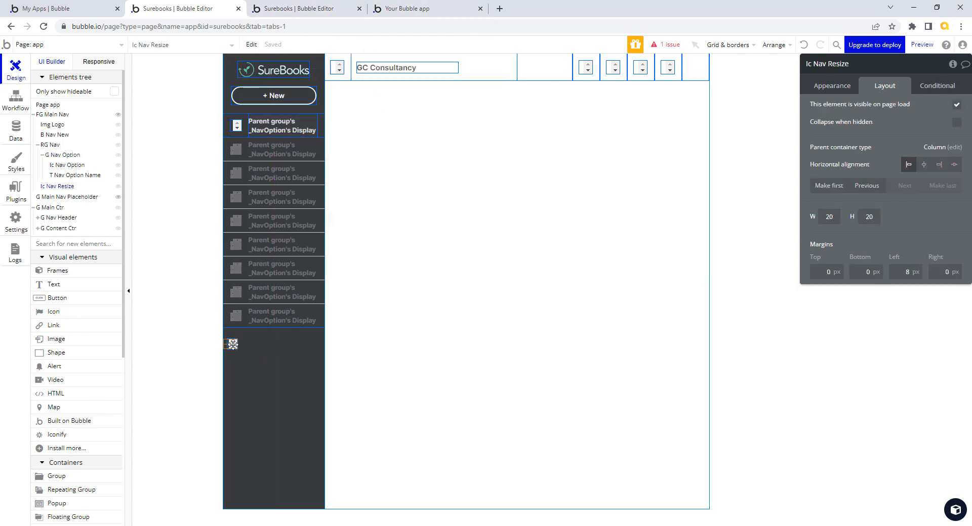
left_click(833, 87)
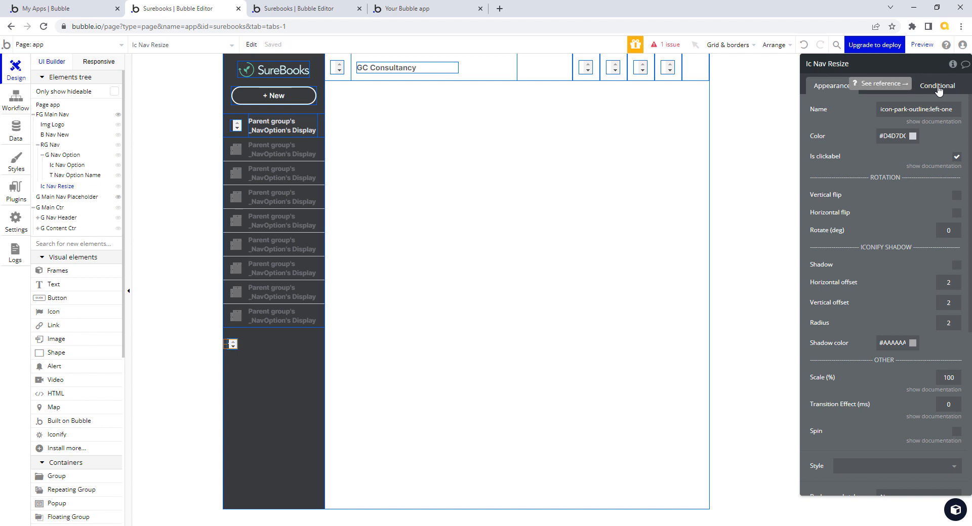
left_click(938, 89)
left_click(851, 109)
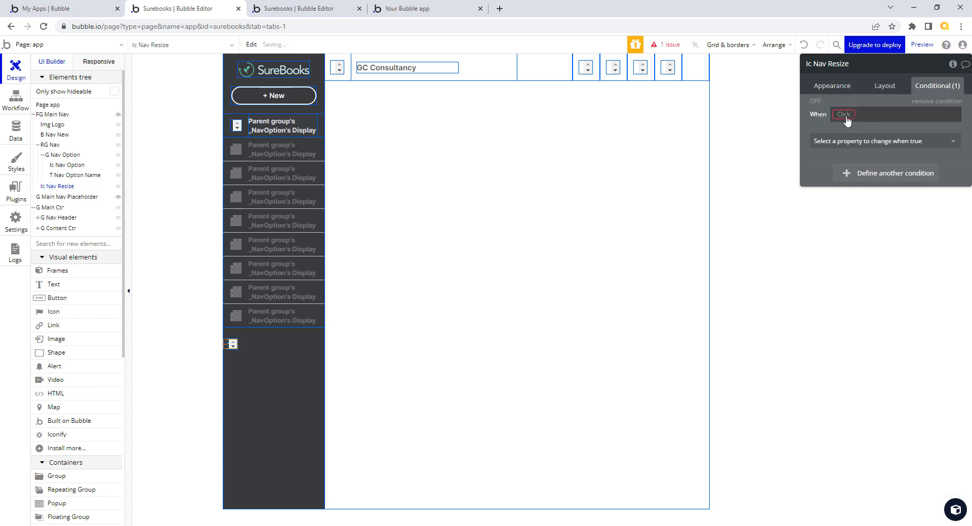
right_click(844, 115)
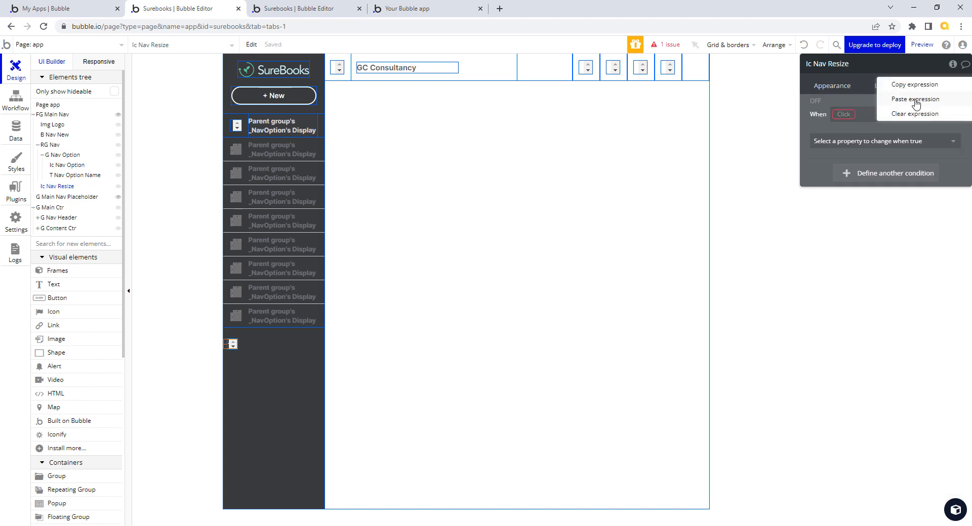
left_click(915, 100)
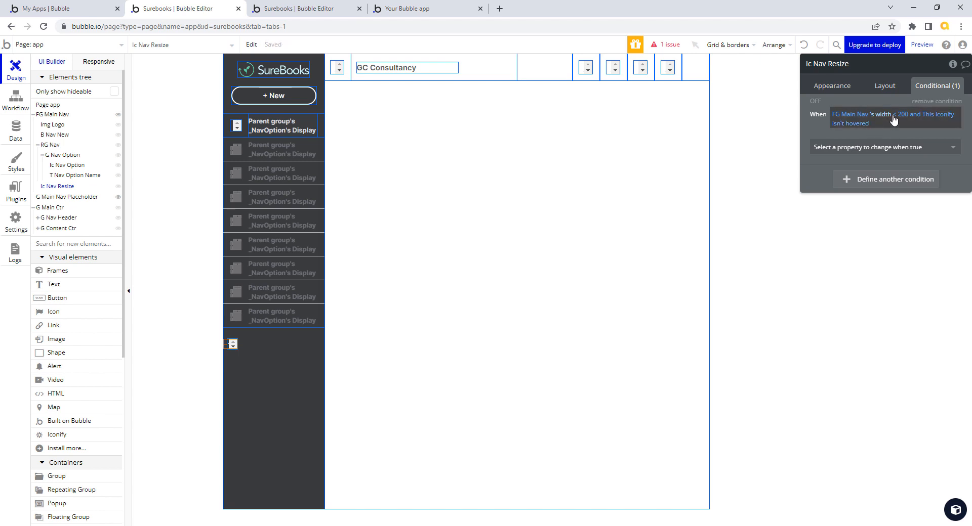
- Reduce Ic Nav Resize's condition to FG Main Nav's width < 200 and add Name as the property it changes
left_click(858, 124)
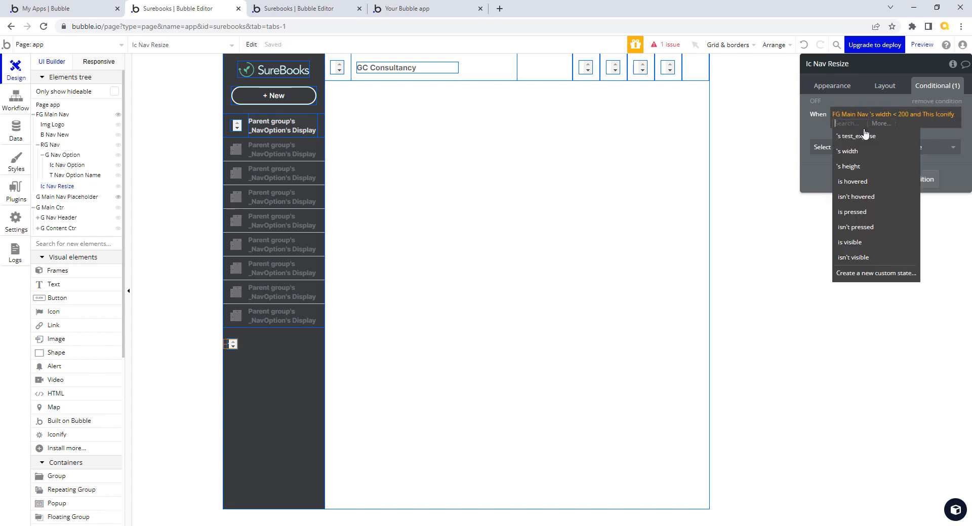
left_click(877, 135)
key("BackSpace")
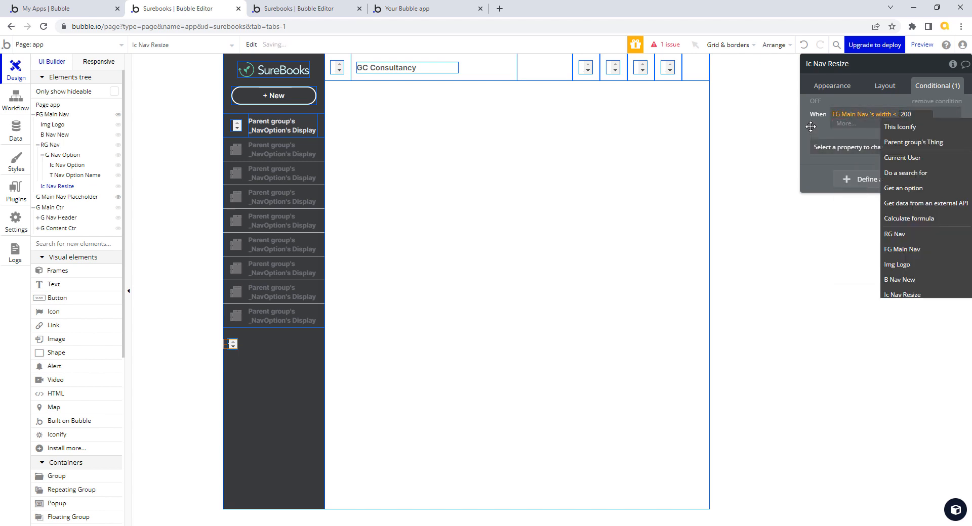
type("200")
left_click(814, 130)
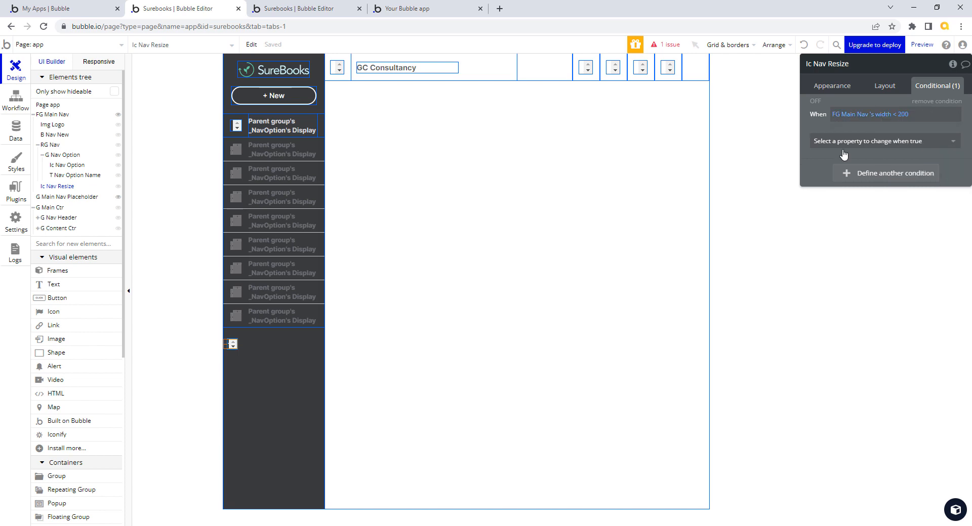
left_click(899, 146)
left_click(824, 188)
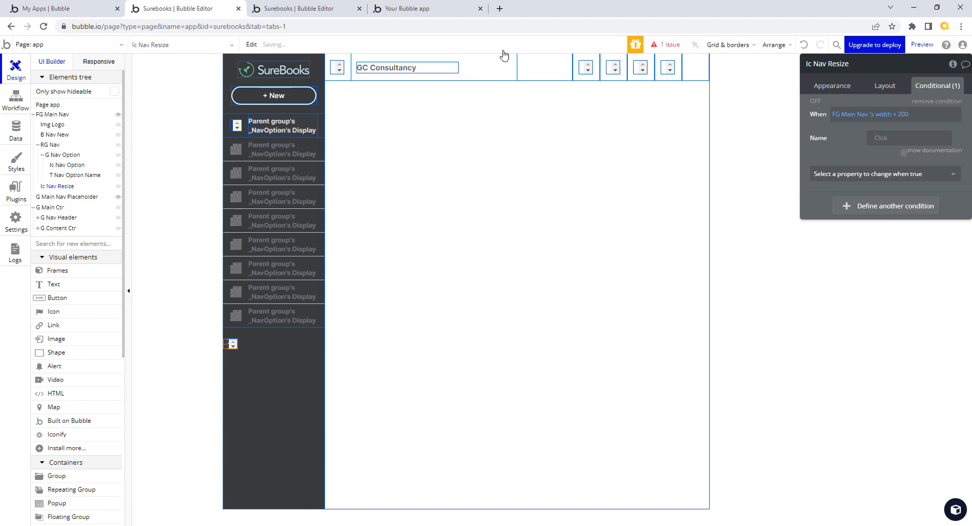
- Copy the icon name icon-park-outline:right-one from Ic Nav Resize's width condition on the test_4-5 page
left_click(312, 15)
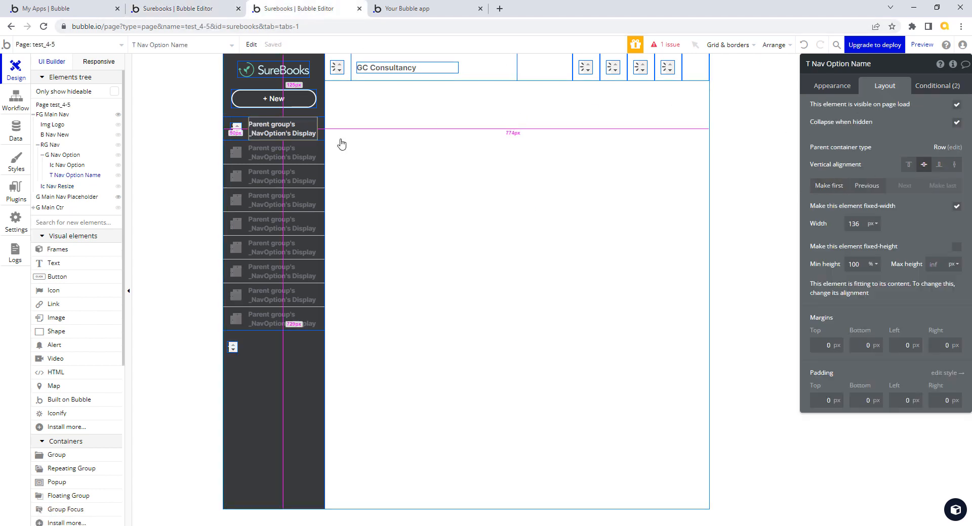
left_click(233, 347)
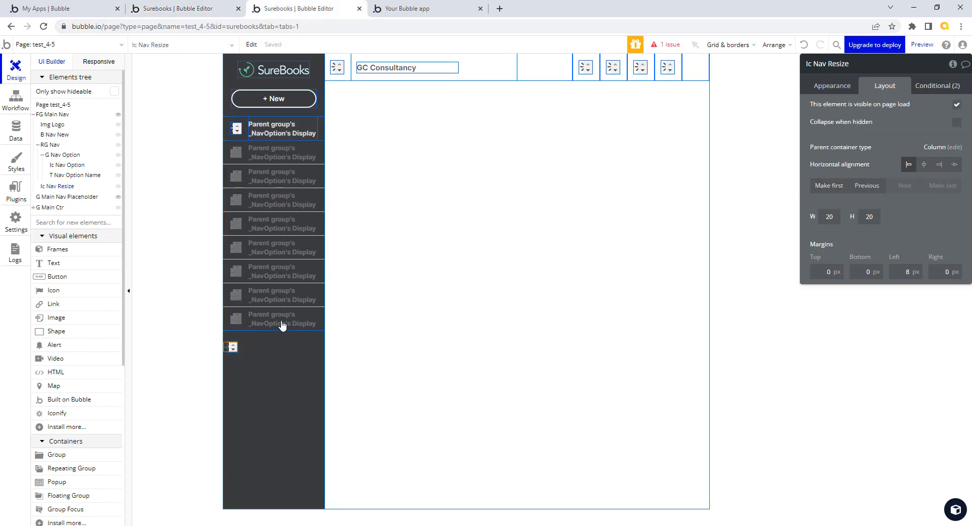
left_click(940, 87)
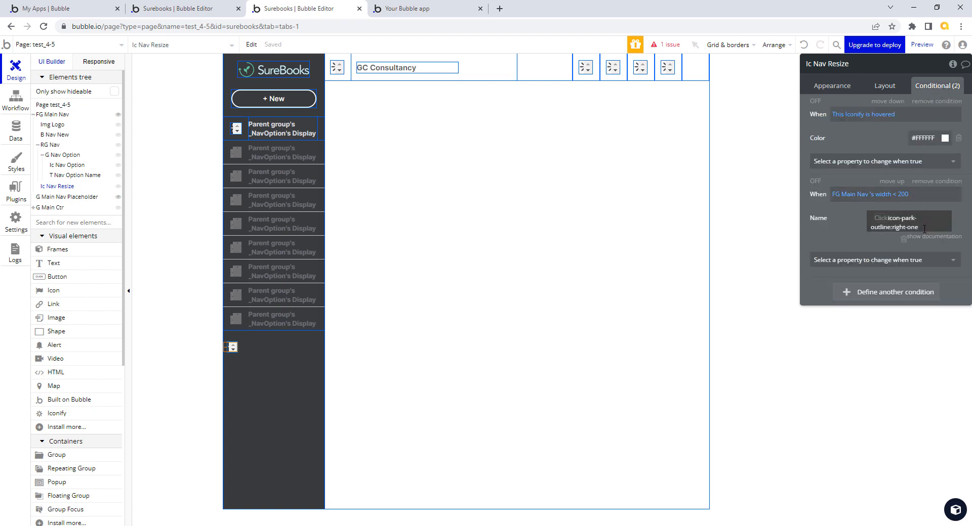
left_click(884, 219)
left_click(854, 218)
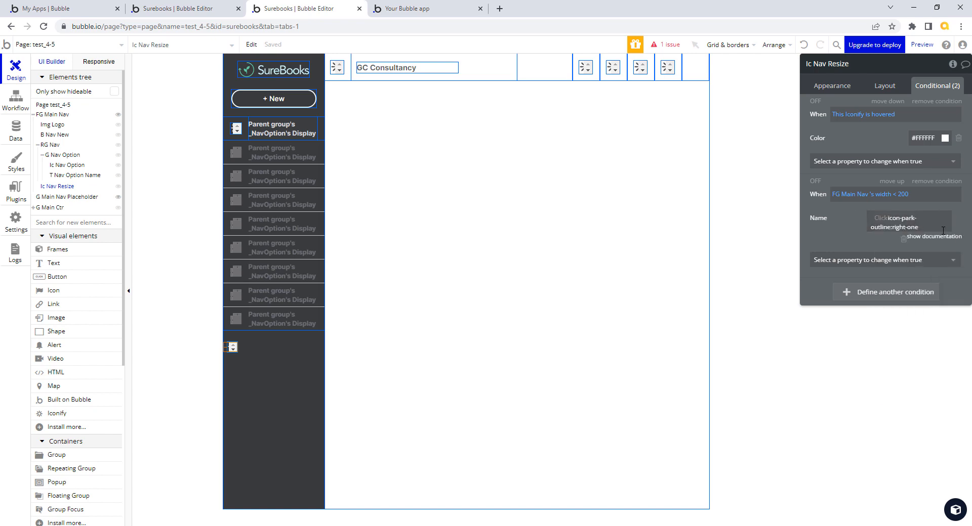
left_click_drag(918, 228, 905, 230)
right_click(905, 231)
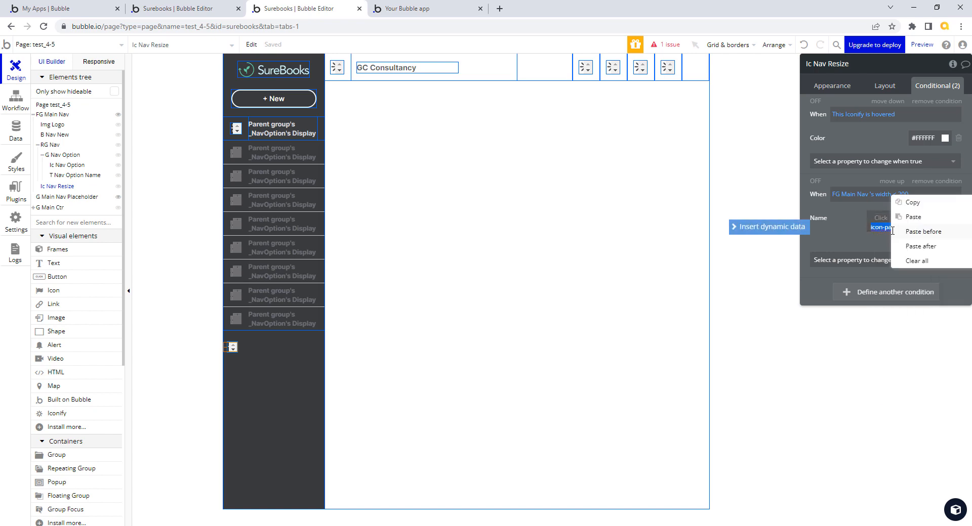
left_click(914, 203)
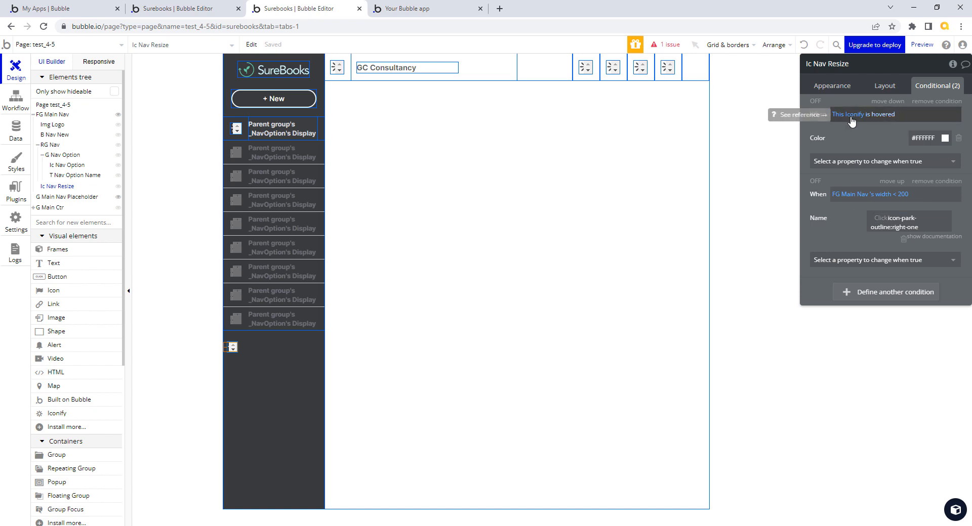
- Paste icon-park-outline:right-one as the Name in Ic Nav Resize's width condition on the app page
left_click(196, 8)
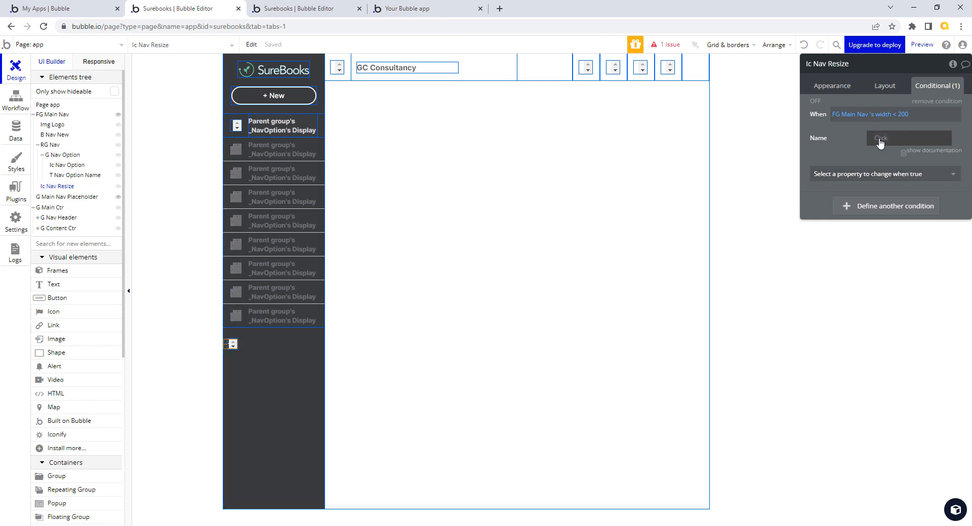
right_click(898, 136)
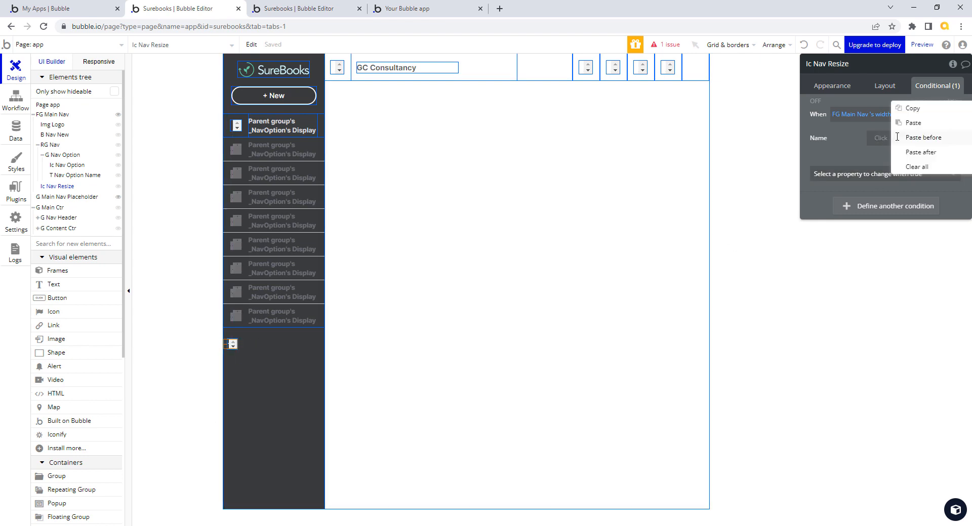
left_click(919, 122)
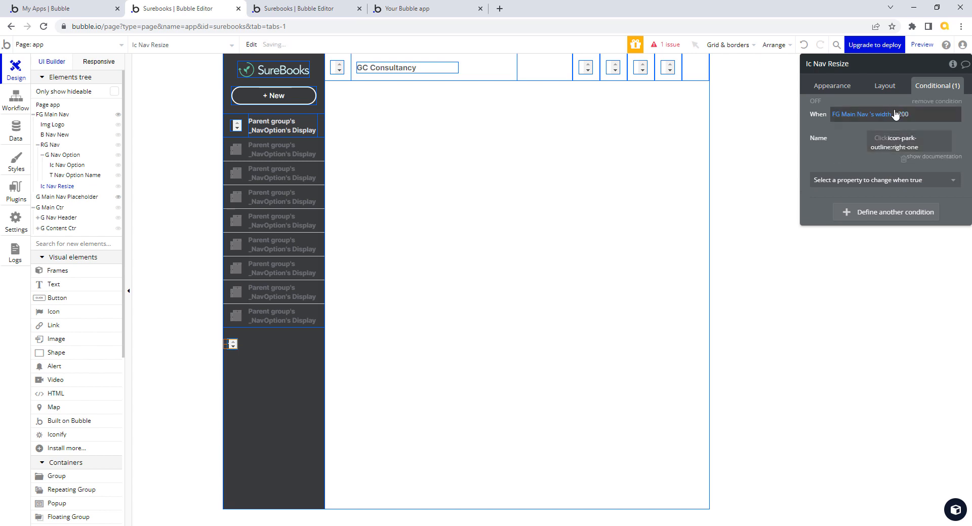
- Add a second condition to Ic Nav Resize that sets its color to #FFFFFF when This Iconify is hovered
left_click(855, 213)
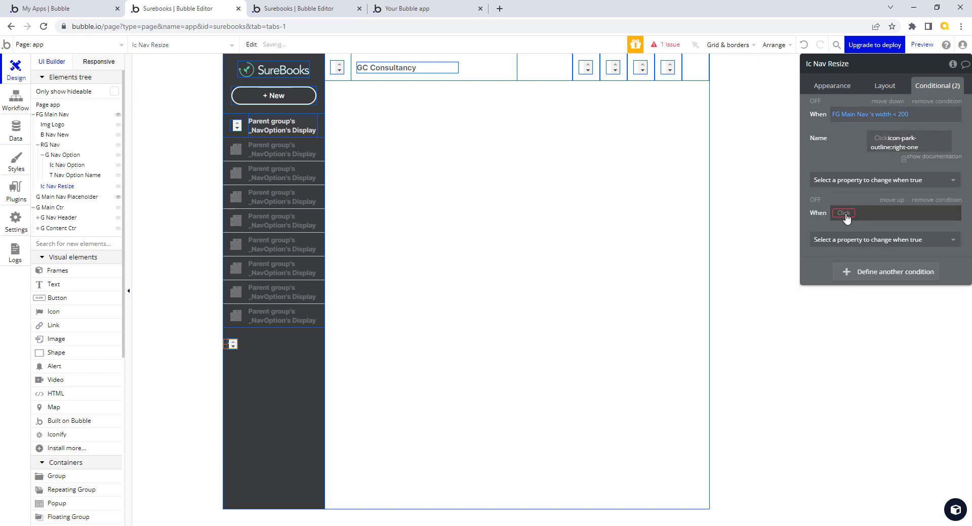
left_click(846, 213)
left_click(853, 224)
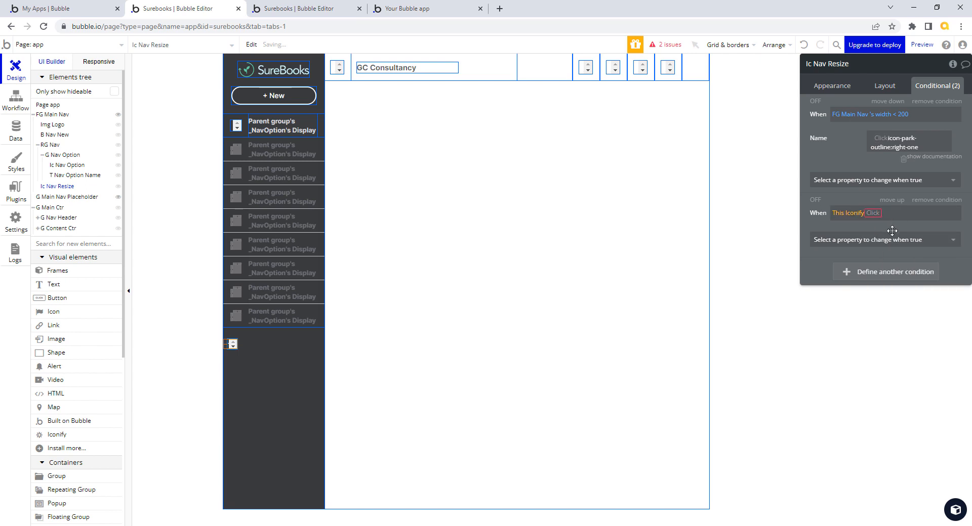
left_click(876, 214)
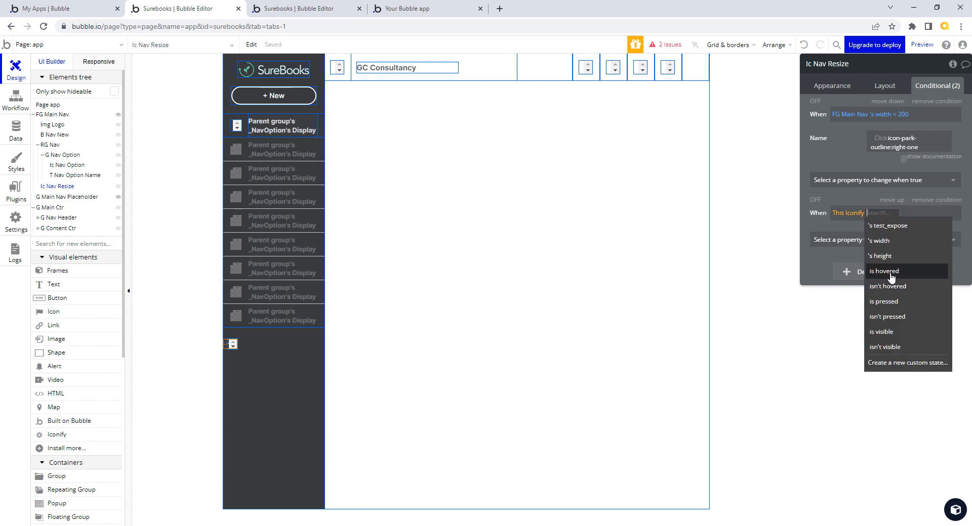
left_click(891, 272)
left_click(883, 244)
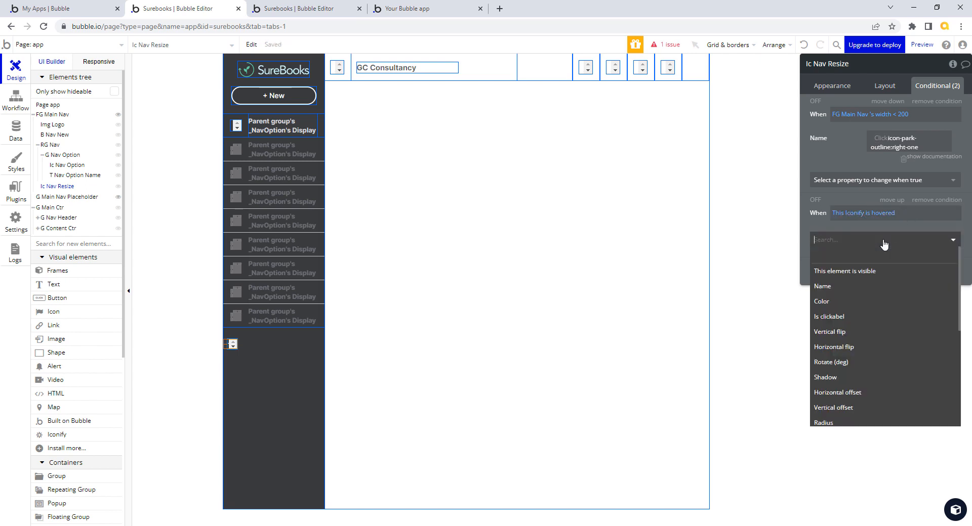
left_click(887, 303)
double_click(924, 236)
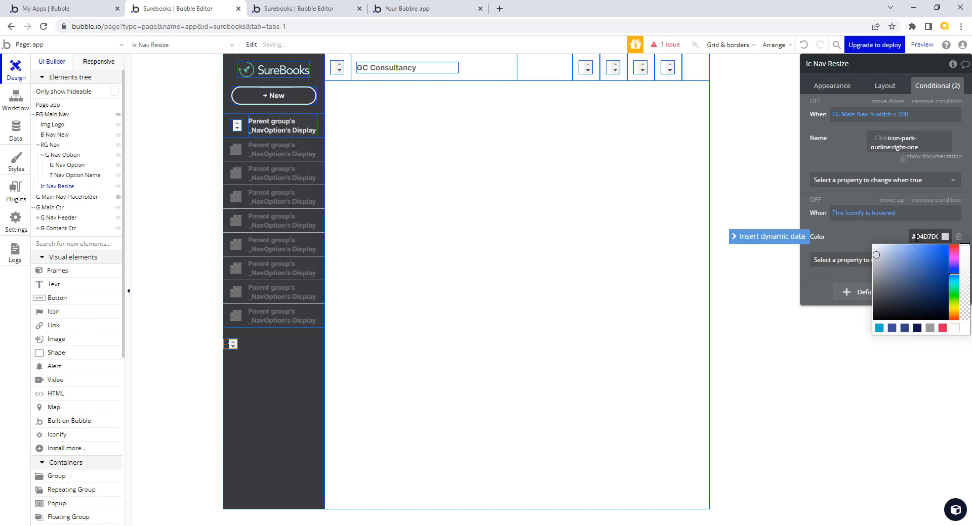
type("FFFFFF")
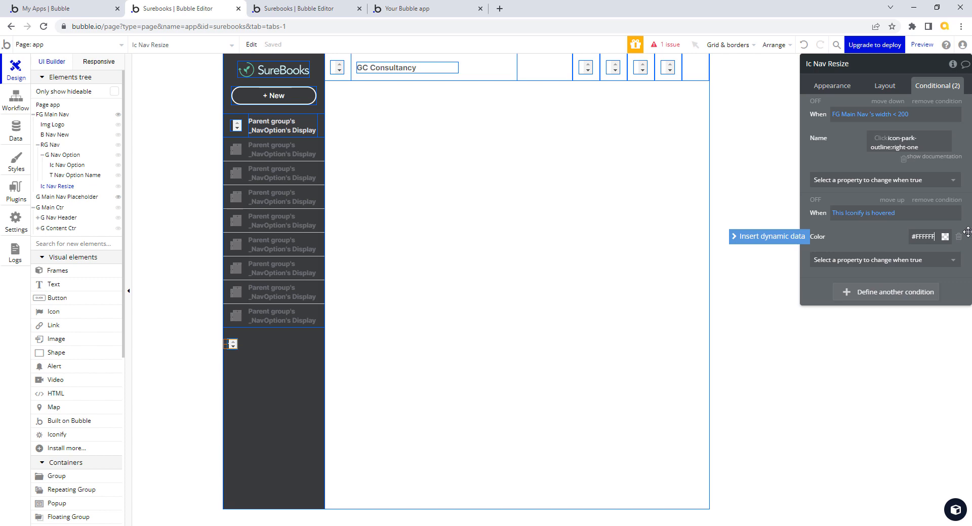
left_click(869, 244)
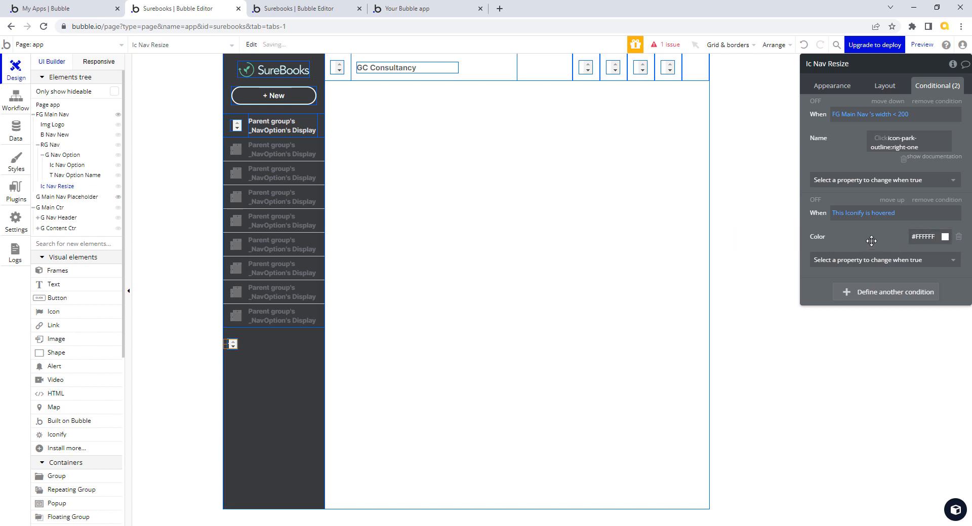
- Switch to the app preview and test the resize arrow by collapsing and expanding the side navigation
left_click(428, 8)
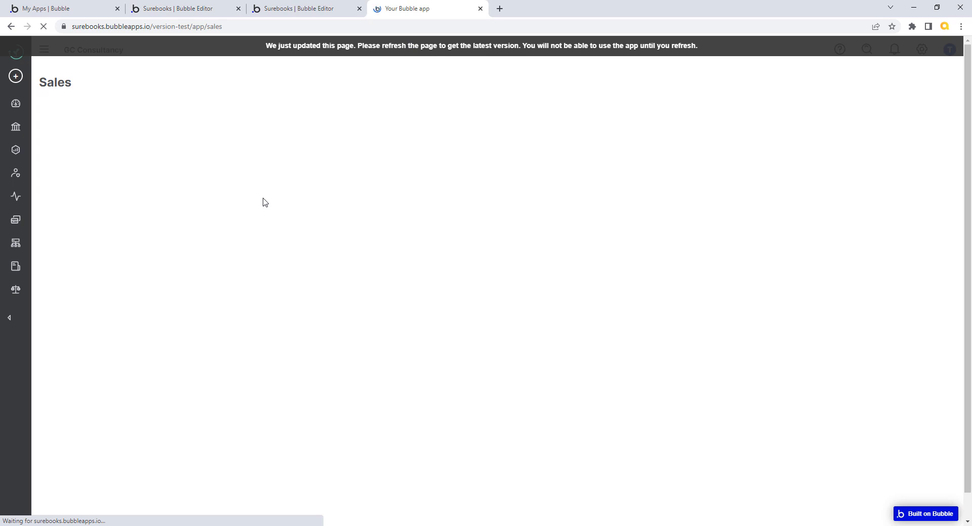
left_click(10, 324)
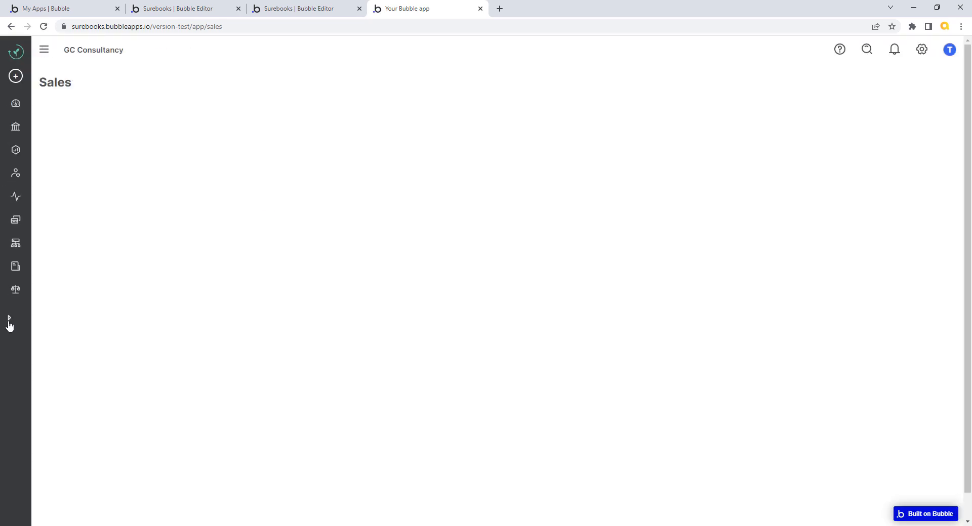
left_click(9, 322)
left_click(9, 324)
left_click(9, 320)
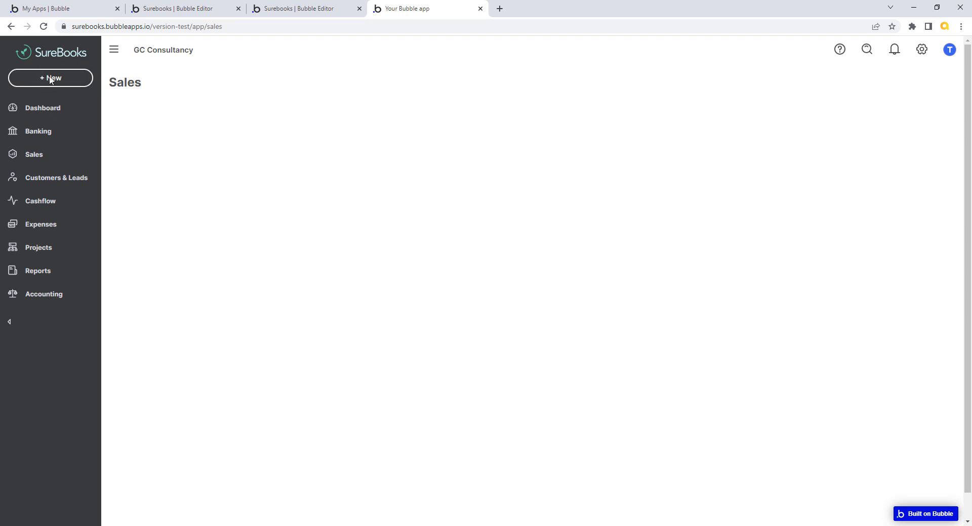
- Examine Img Logo's condition and its width transition settings on the test_4-5 page
left_click(319, 9)
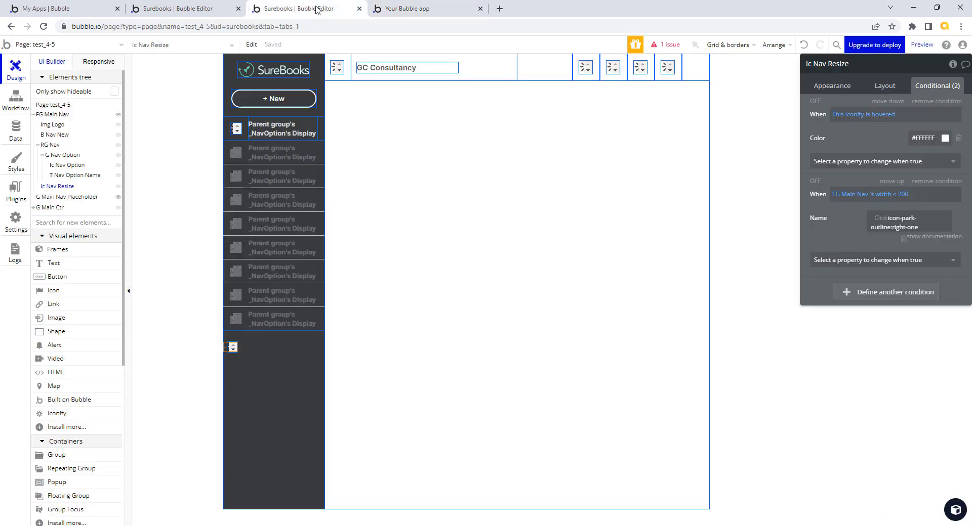
left_click(284, 69)
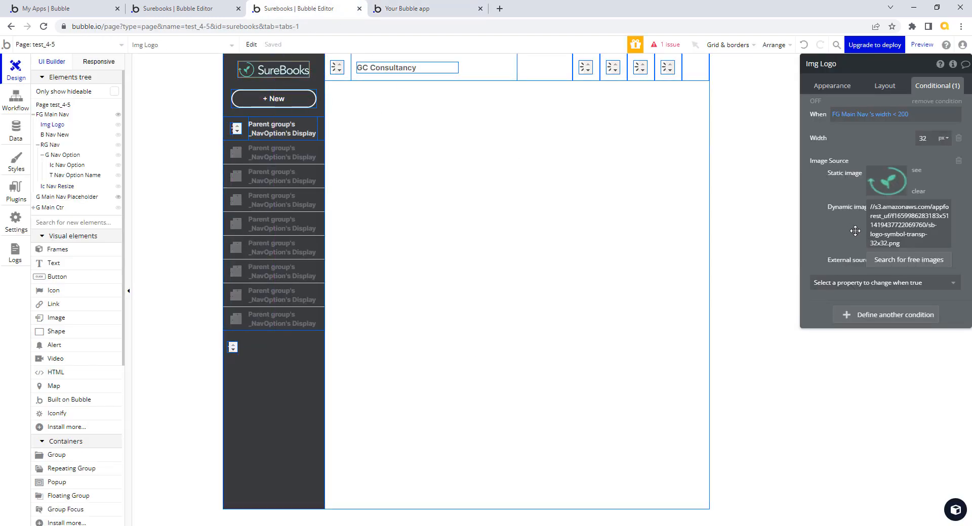
left_click(841, 91)
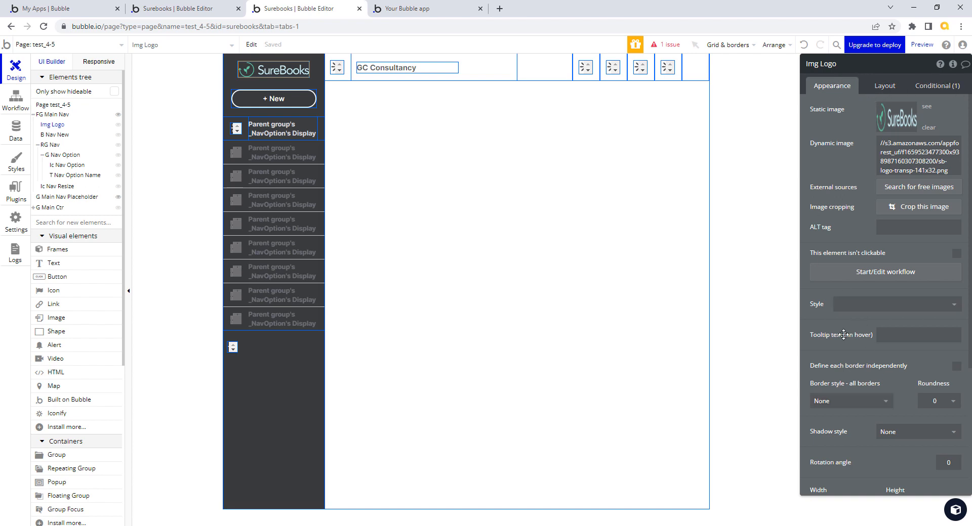
scroll(852, 394, "down", 4)
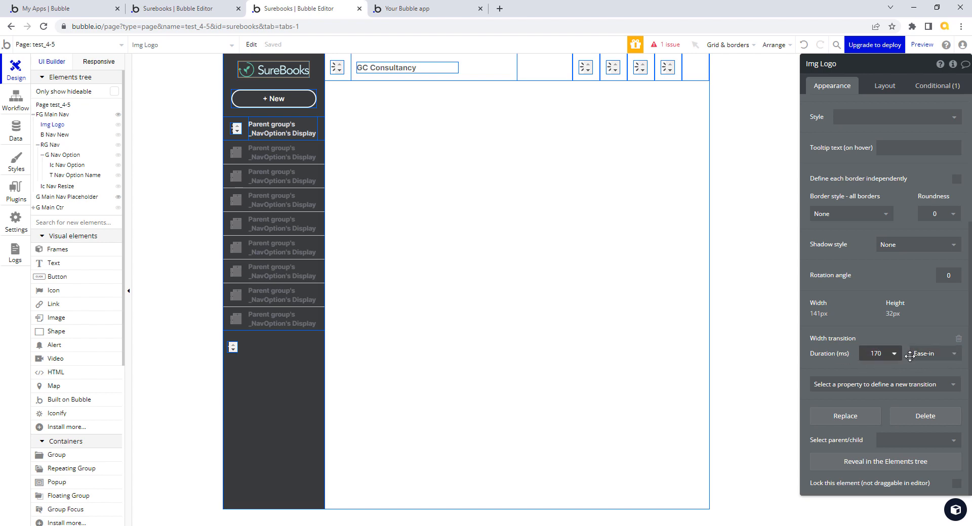
- Add a Width transition to Img Logo on the app page
left_click(216, 11)
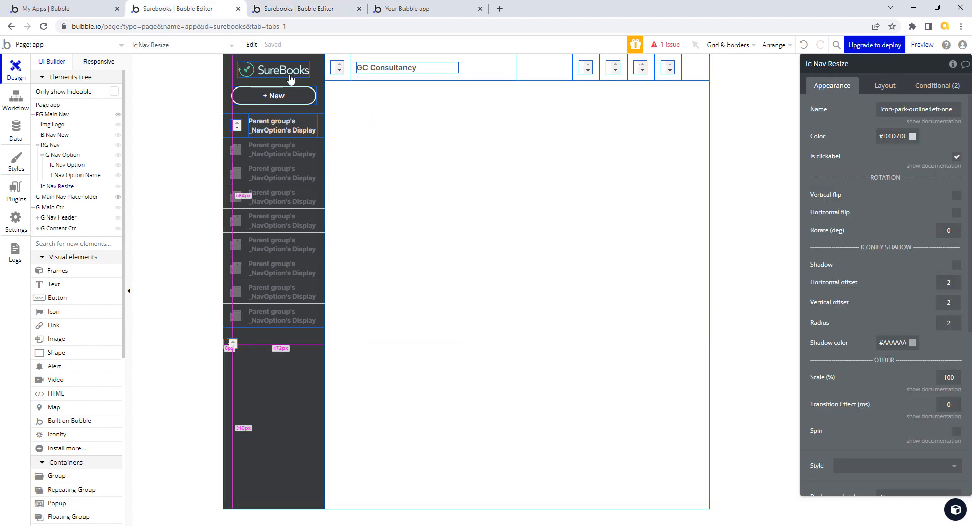
left_click(300, 77)
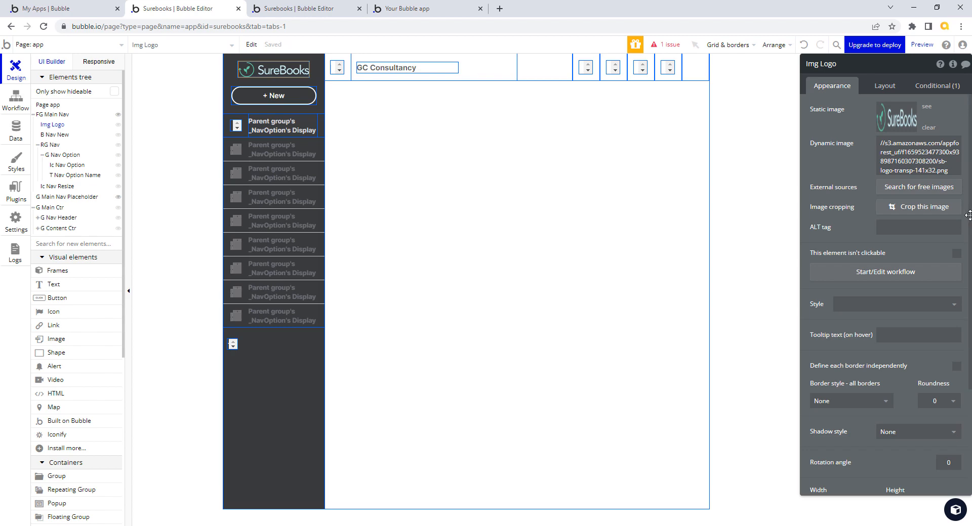
scroll(968, 283, "down", 1)
scroll(968, 283, "down", 3)
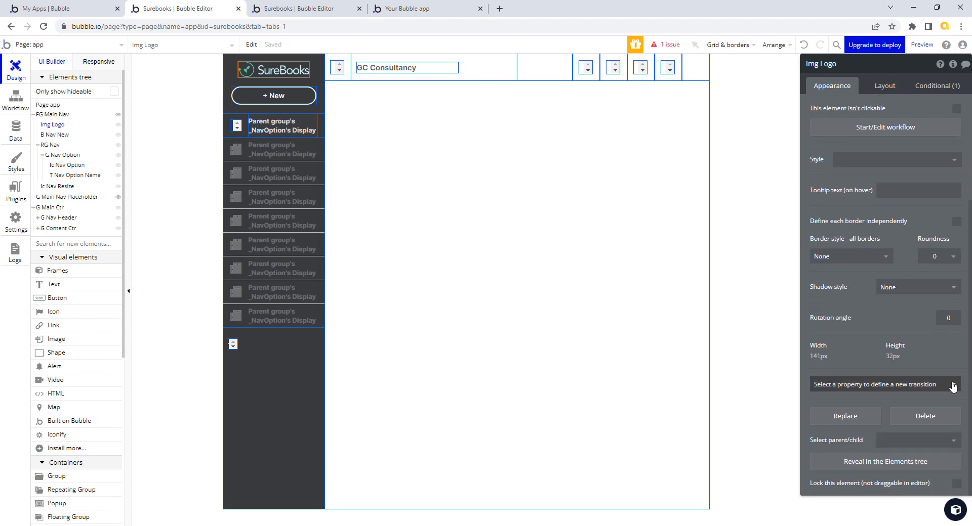
left_click(954, 386)
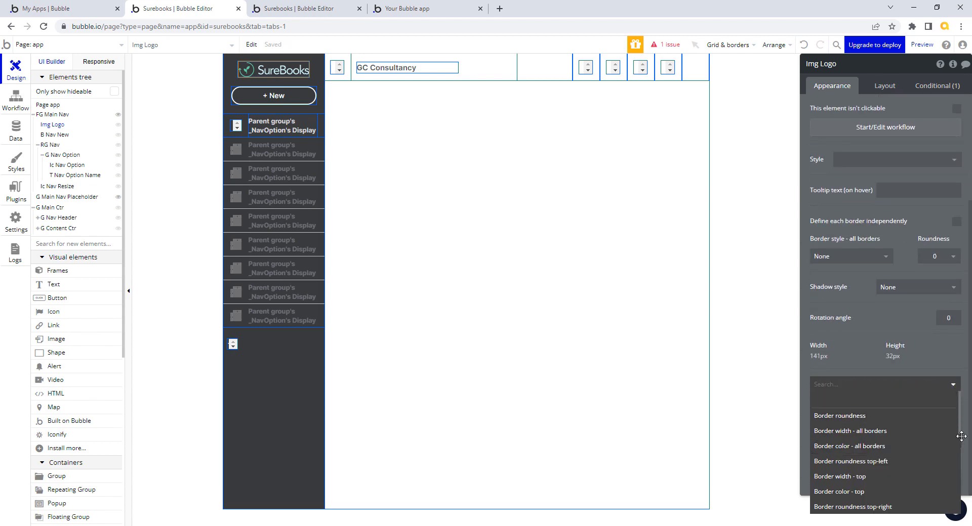
left_click_drag(961, 428, 955, 506)
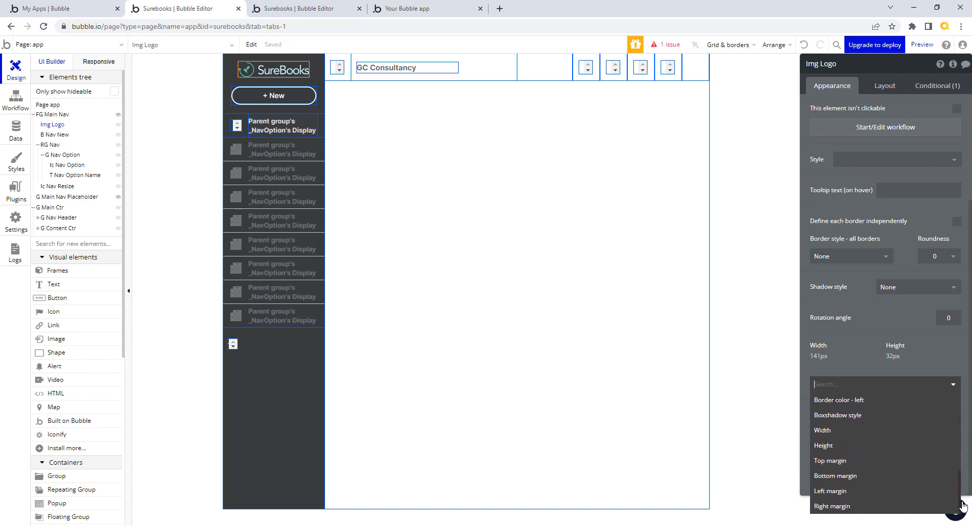
left_click(832, 434)
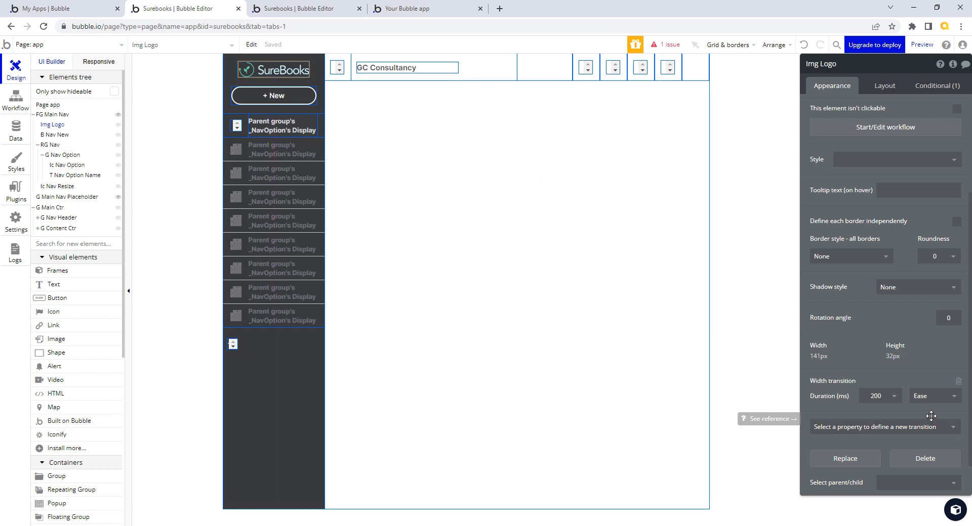
- Set Img Logo's width transition to a duration of 180 ms with Ease-in-out easing
left_click(891, 398)
left_click(885, 400)
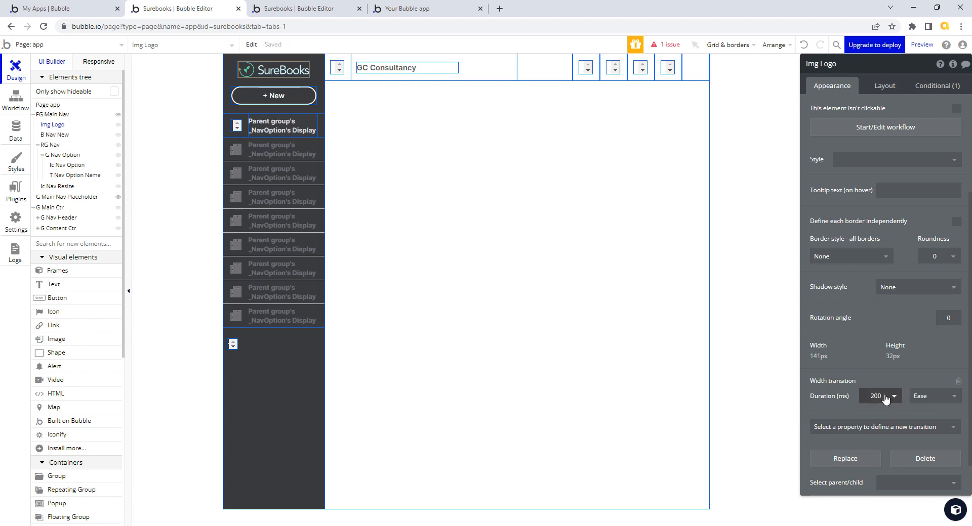
left_click(874, 395)
left_click_drag(871, 395, 887, 400)
type("180")
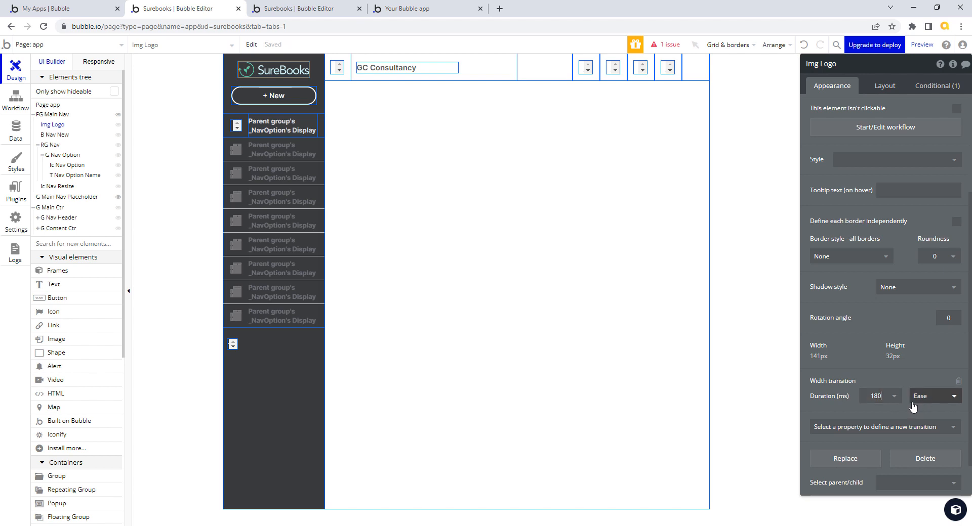
left_click(954, 401)
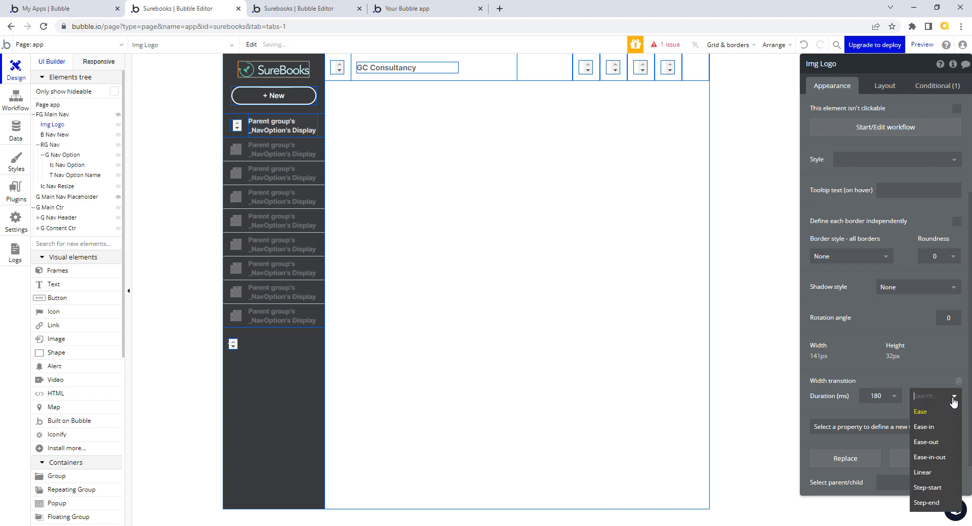
left_click(943, 457)
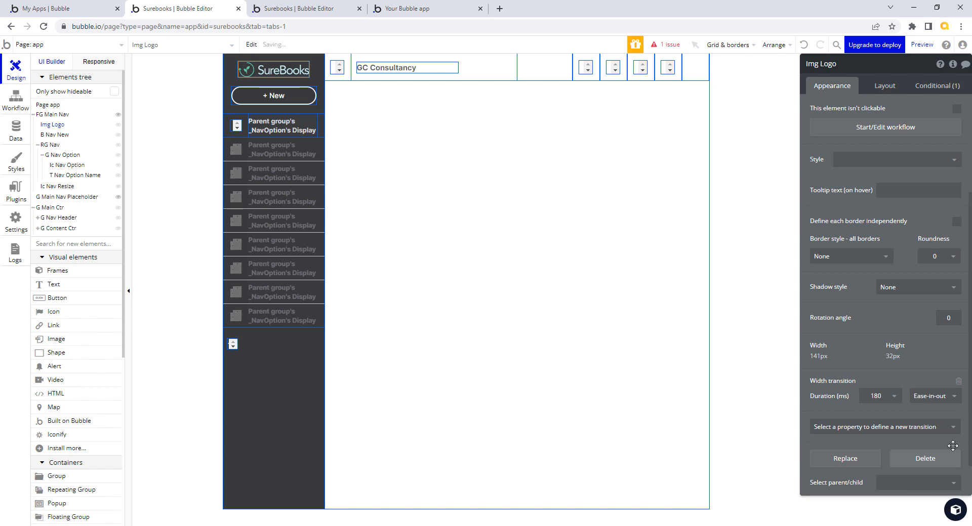
- Review Img Logo's layout, condition and width transition on the test_4-5 page for comparison with the app page
left_click(339, 7)
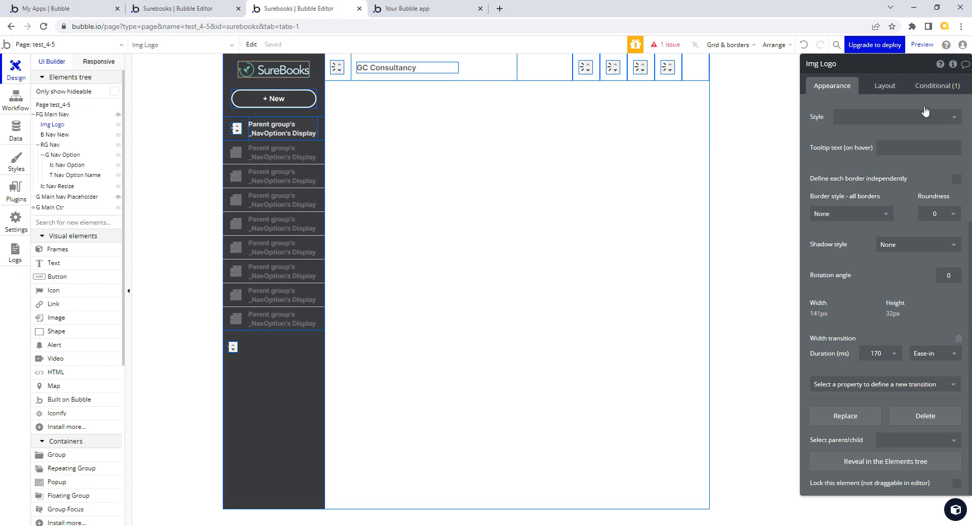
left_click(886, 87)
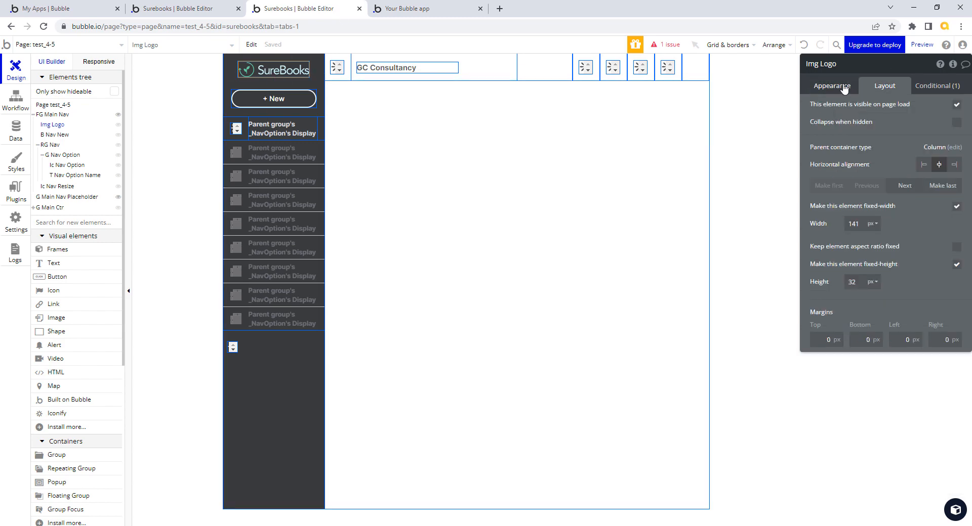
left_click(843, 82)
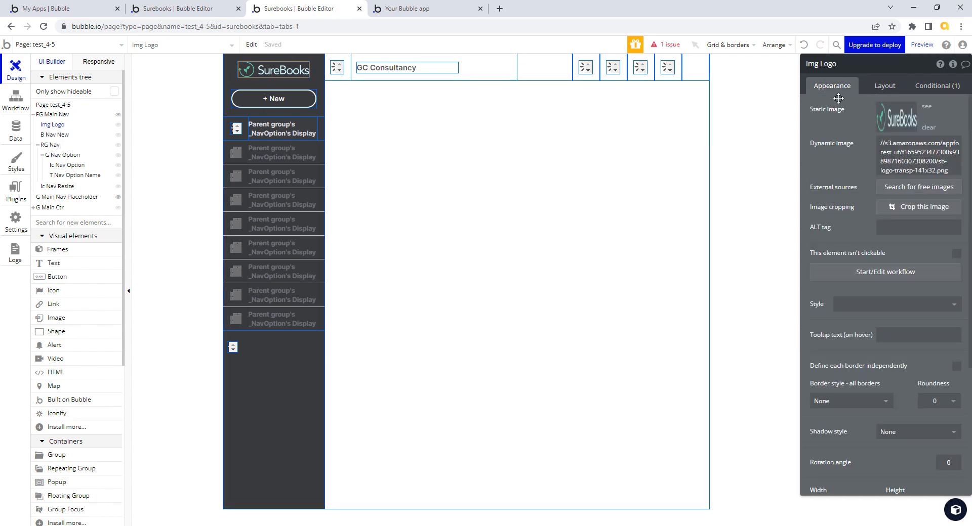
left_click(888, 87)
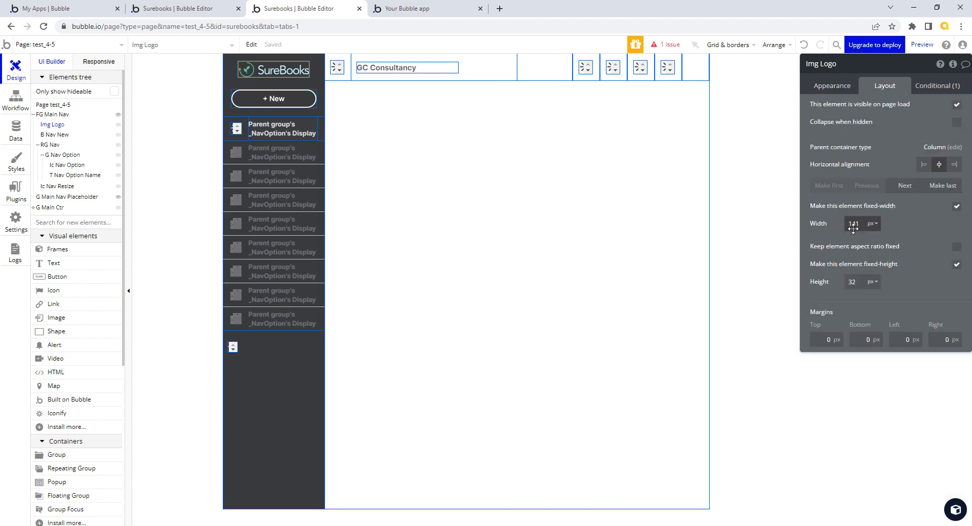
left_click(937, 86)
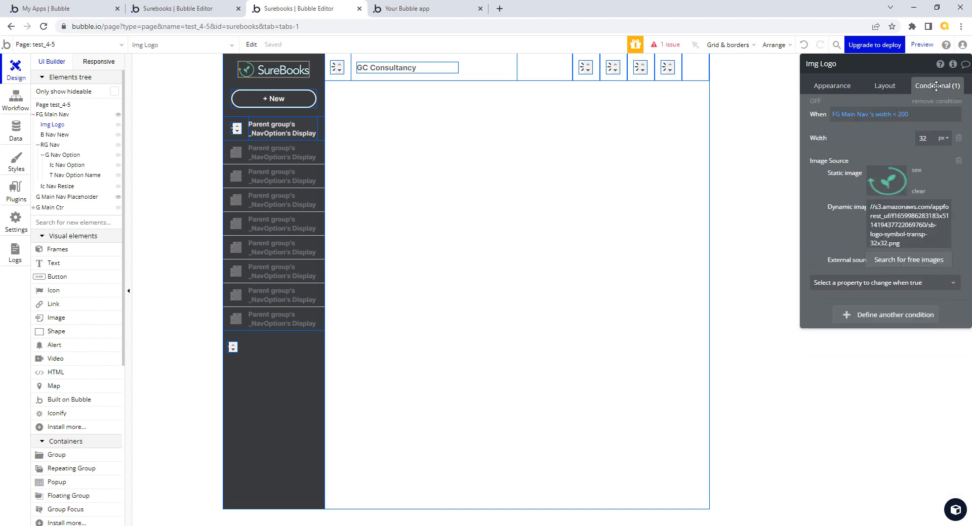
left_click(827, 90)
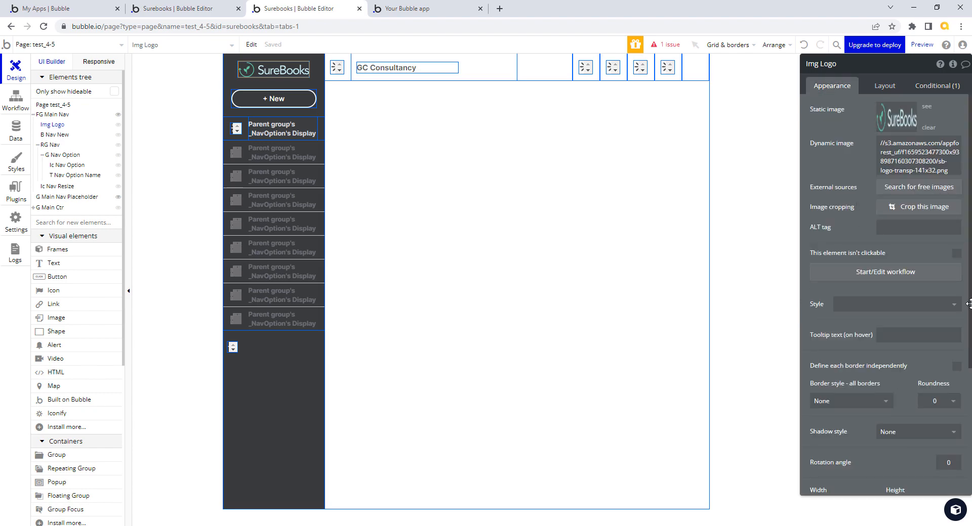
scroll(969, 304, "down", 4)
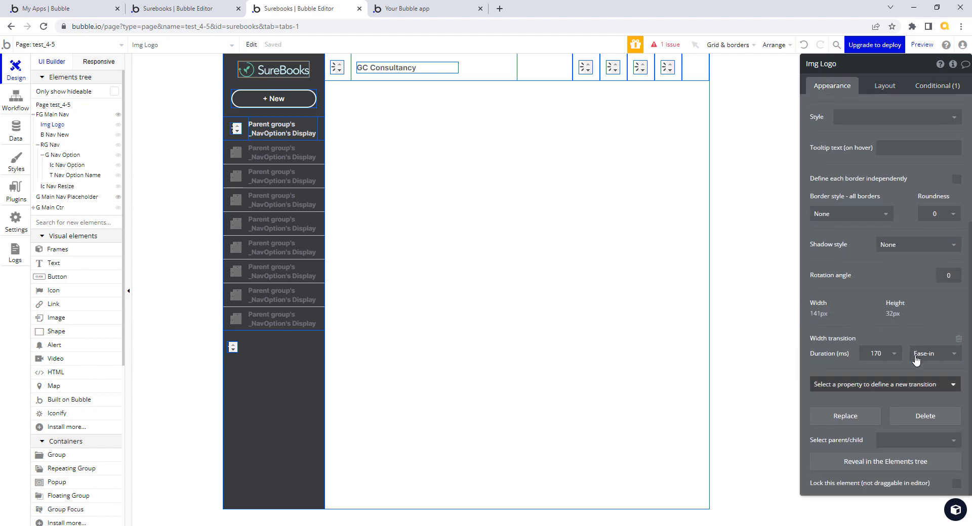
- Set Img Logo's width transition duration to 170 ms on the app page
left_click(183, 8)
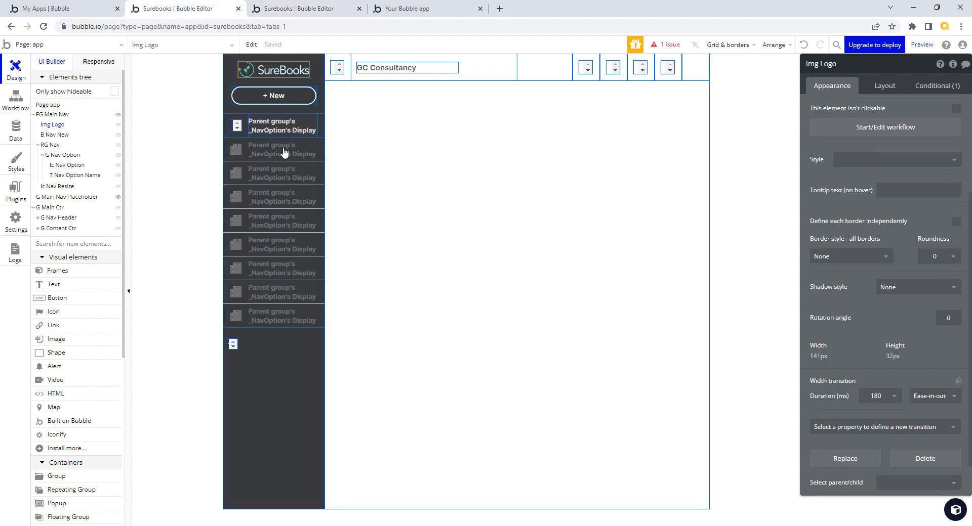
left_click(876, 396)
left_click(877, 396)
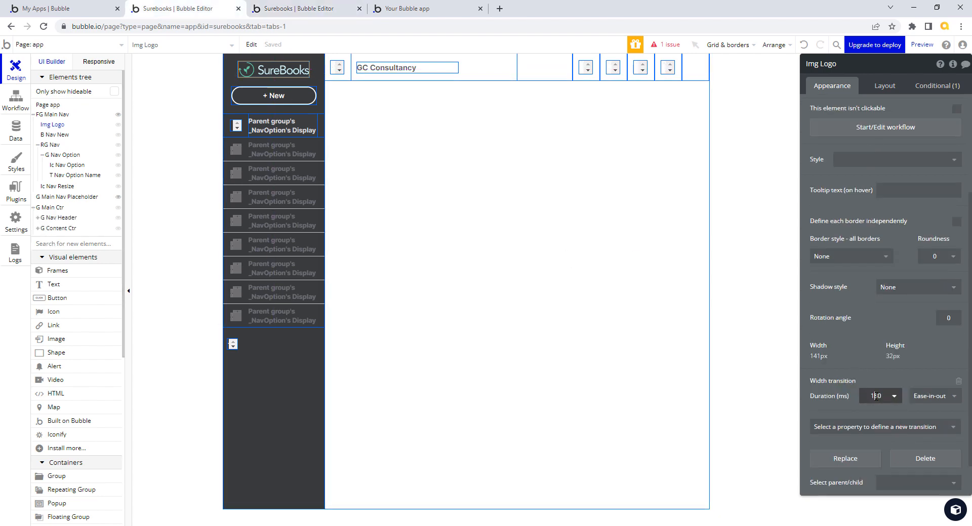
type("5")
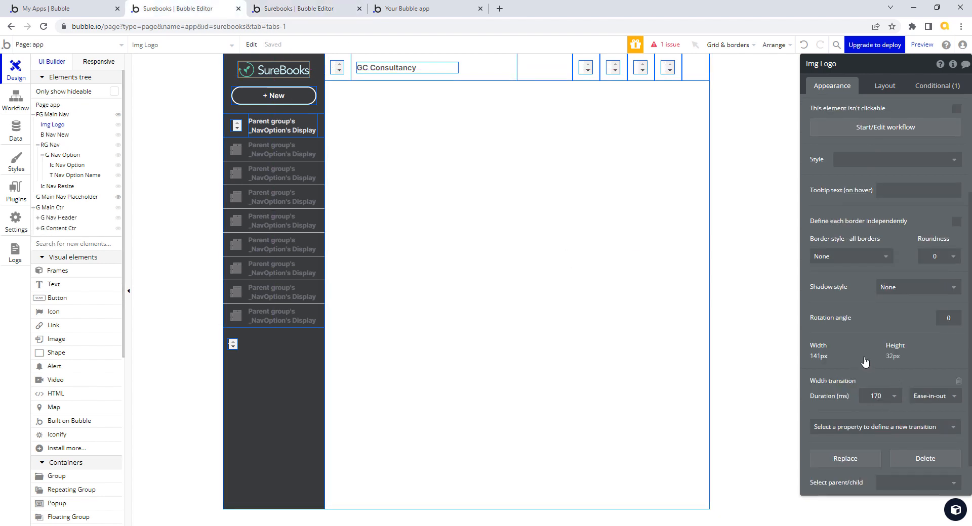
left_click(885, 86)
- Refresh the app preview and test the logo's width transition by repeatedly collapsing and expanding the side navigation
left_click(424, 9)
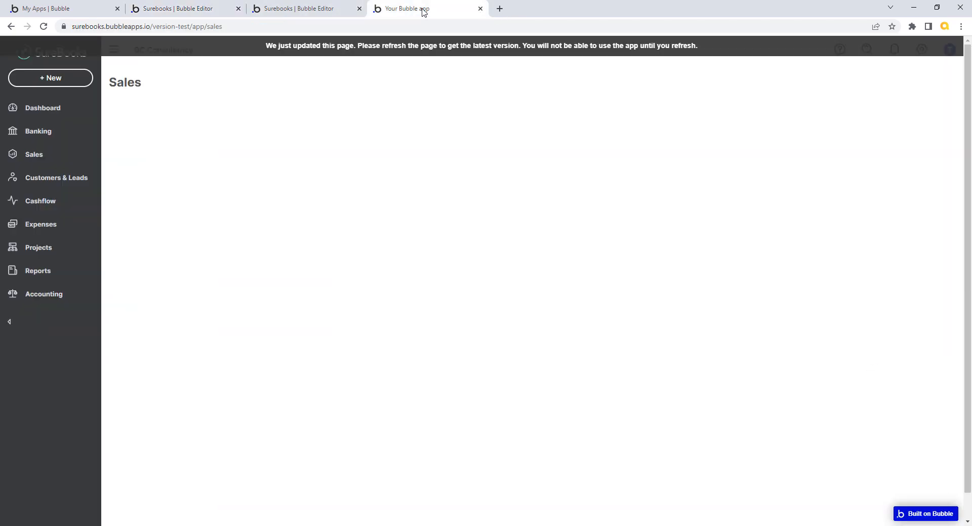
left_click(365, 49)
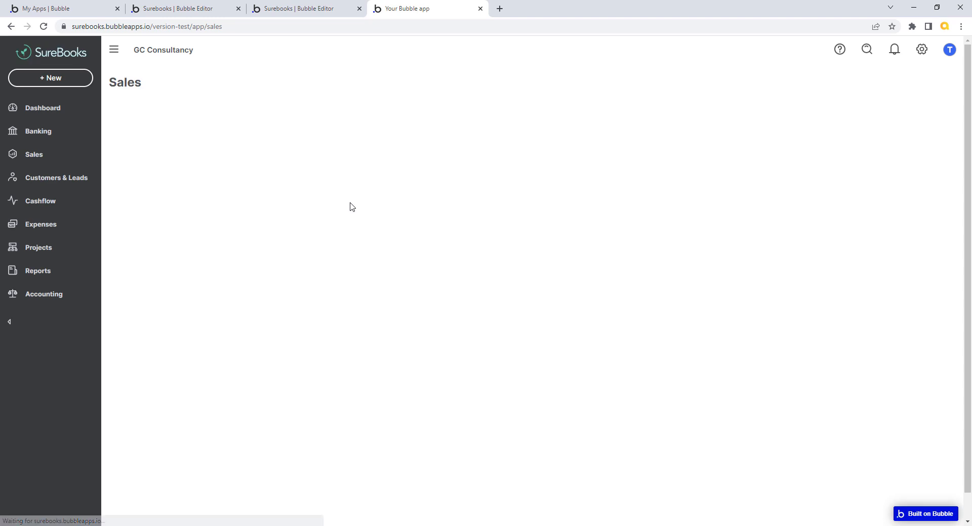
left_click(9, 323)
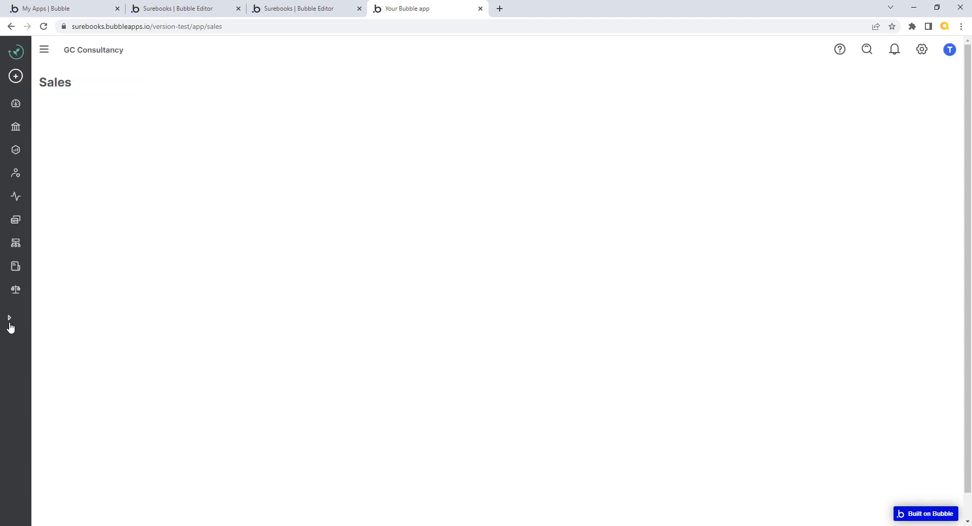
left_click(10, 322)
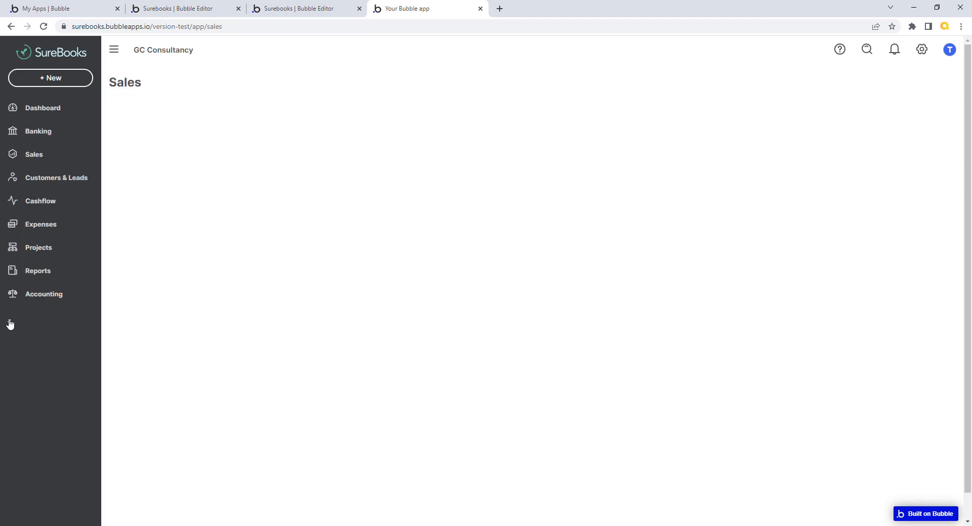
left_click(10, 322)
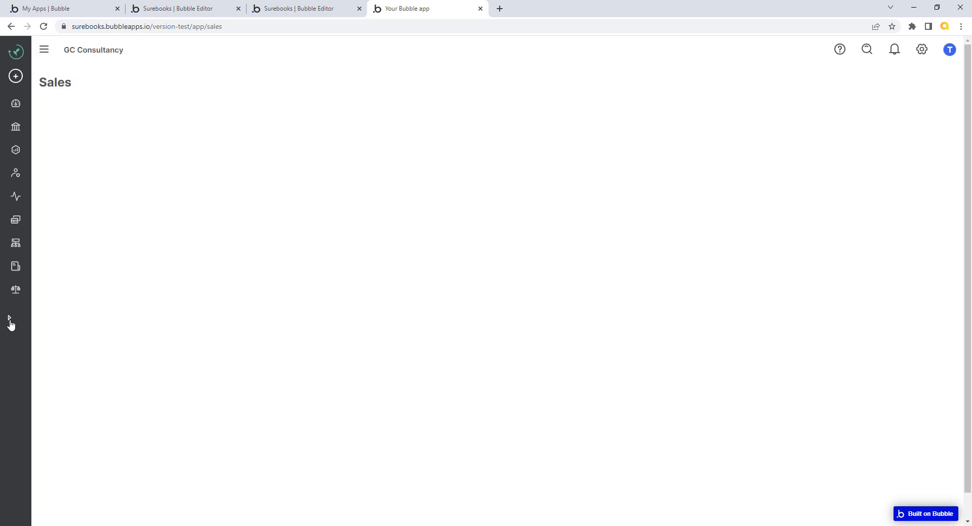
left_click(9, 322)
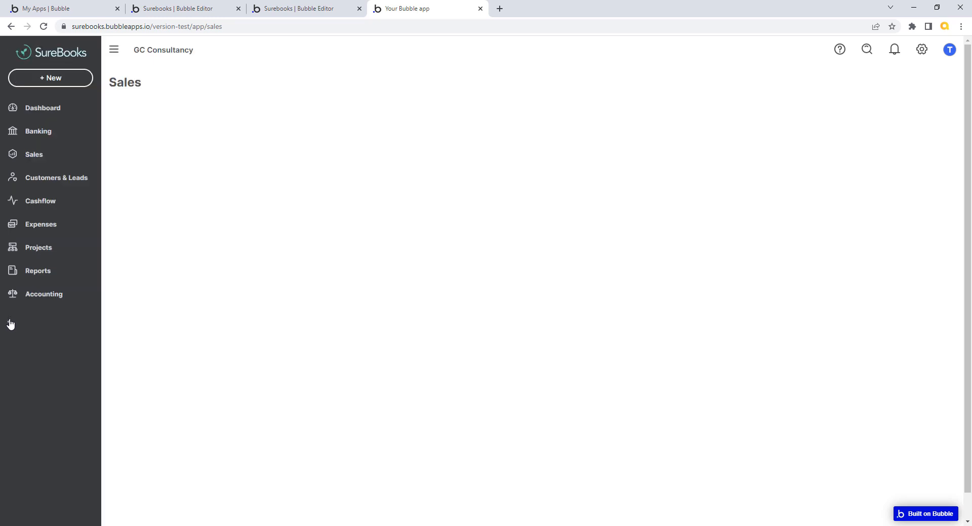
left_click(10, 325)
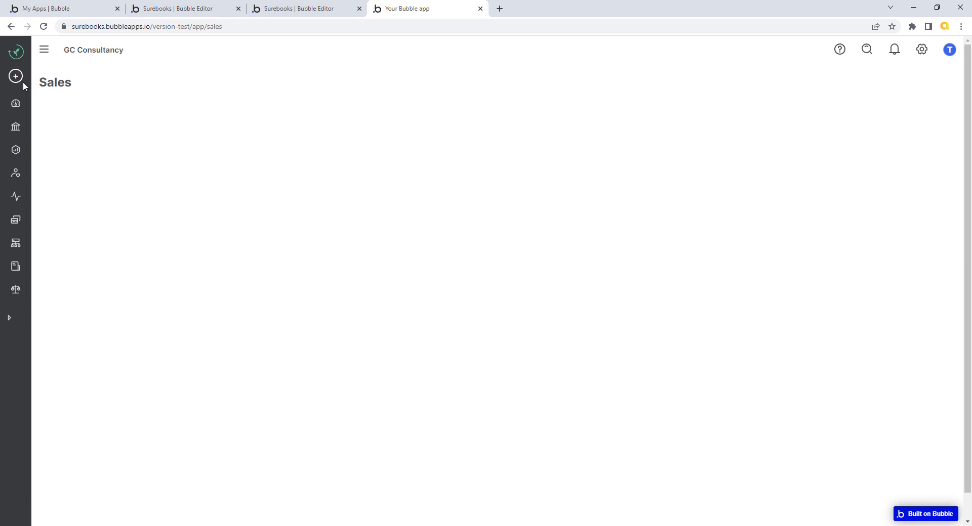
left_click(10, 321)
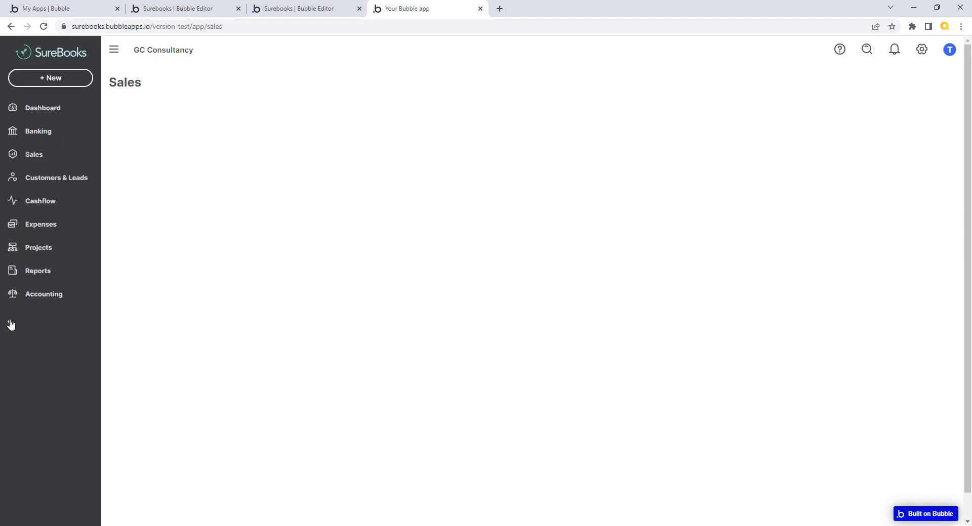
left_click(10, 325)
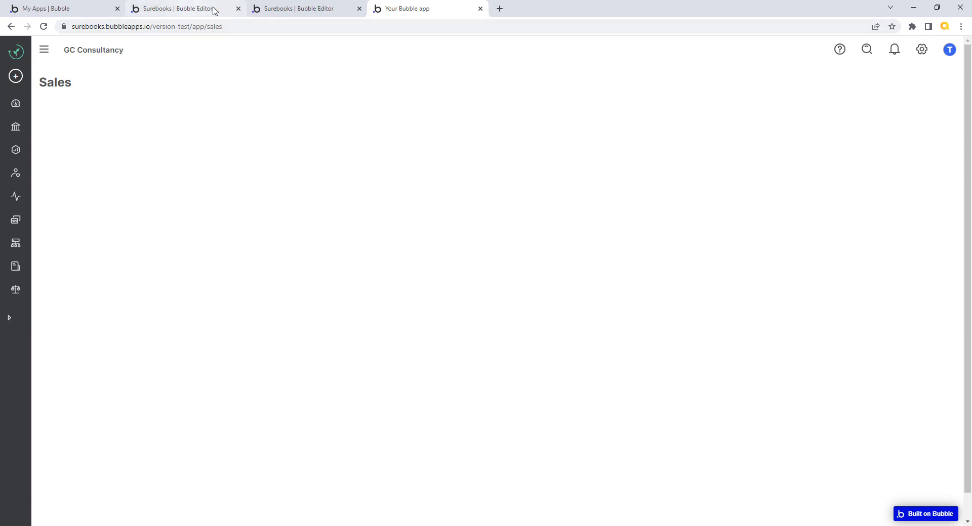
- Add a width transition with a duration of 100 ms to B Nav New on the app page, using the test_4-5 page as reference
left_click(300, 11)
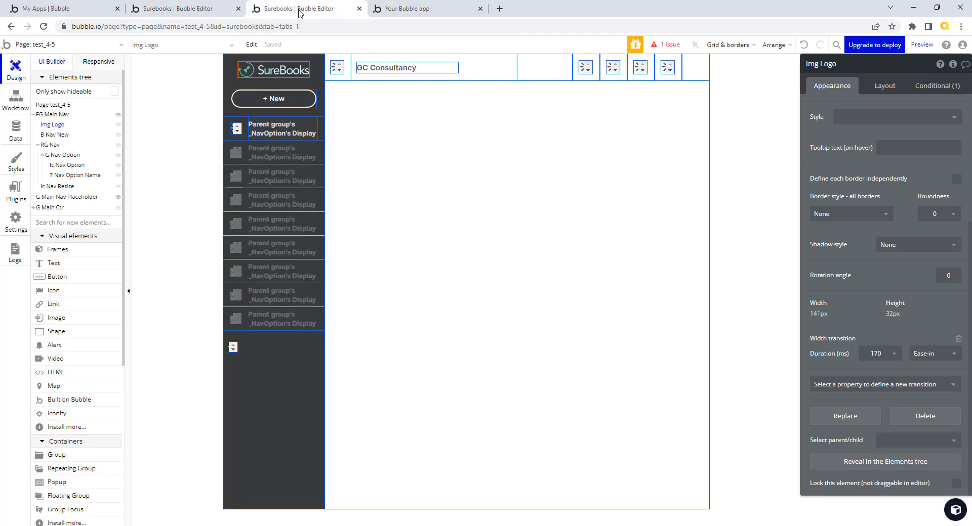
left_click(301, 103)
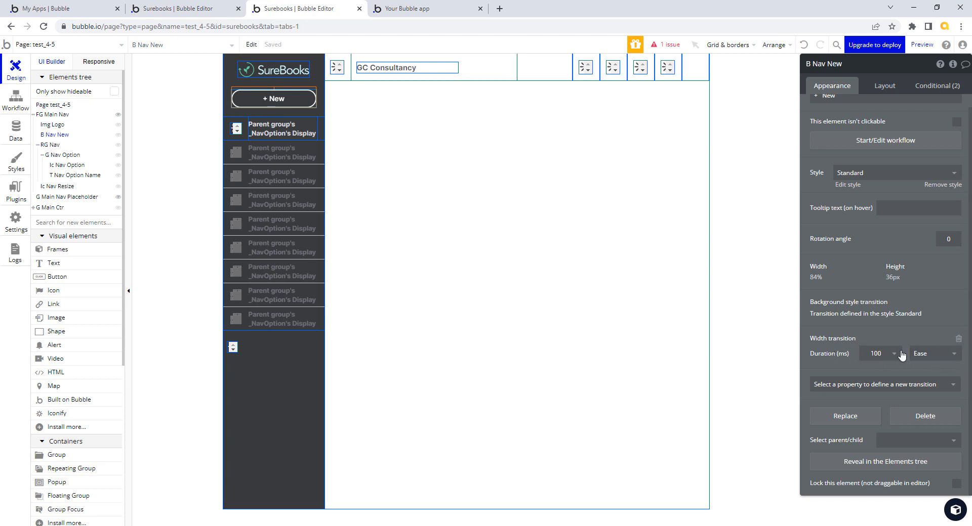
left_click(222, 10)
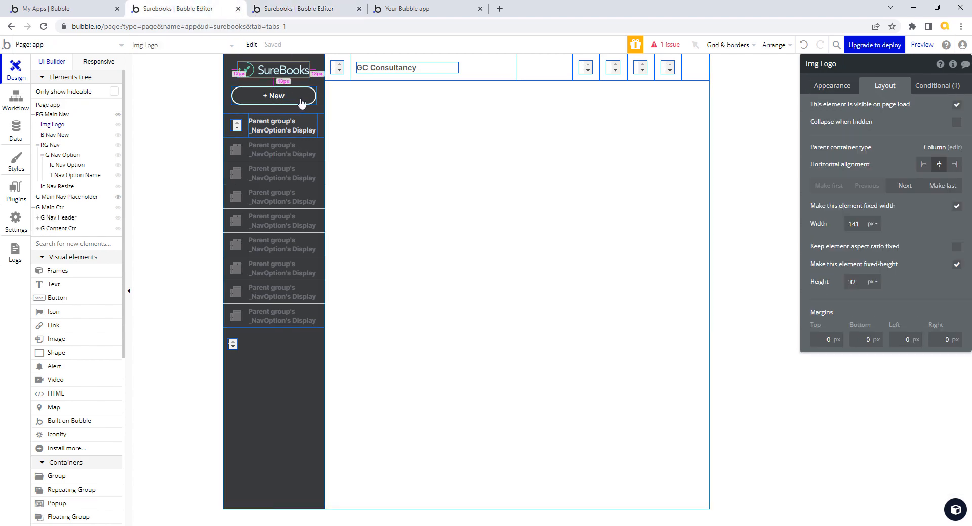
left_click(275, 97)
left_click(836, 84)
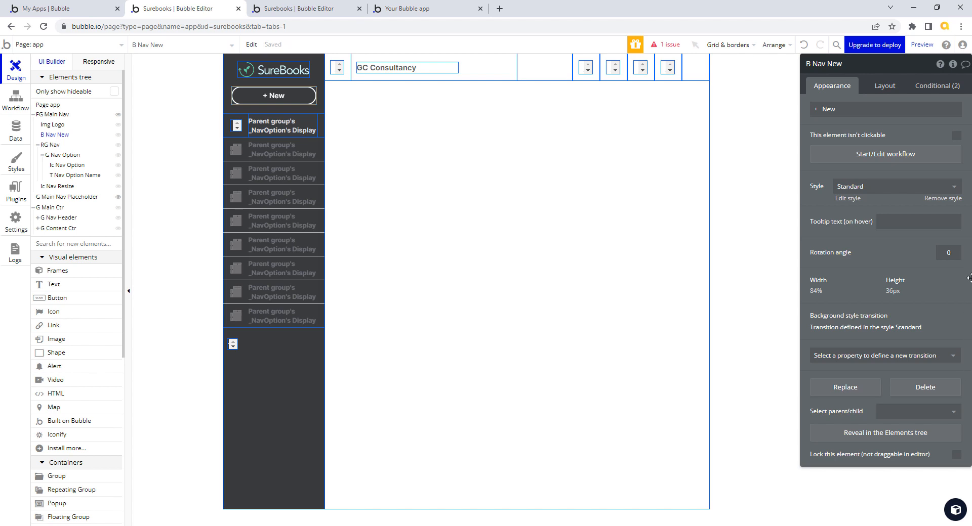
left_click(952, 357)
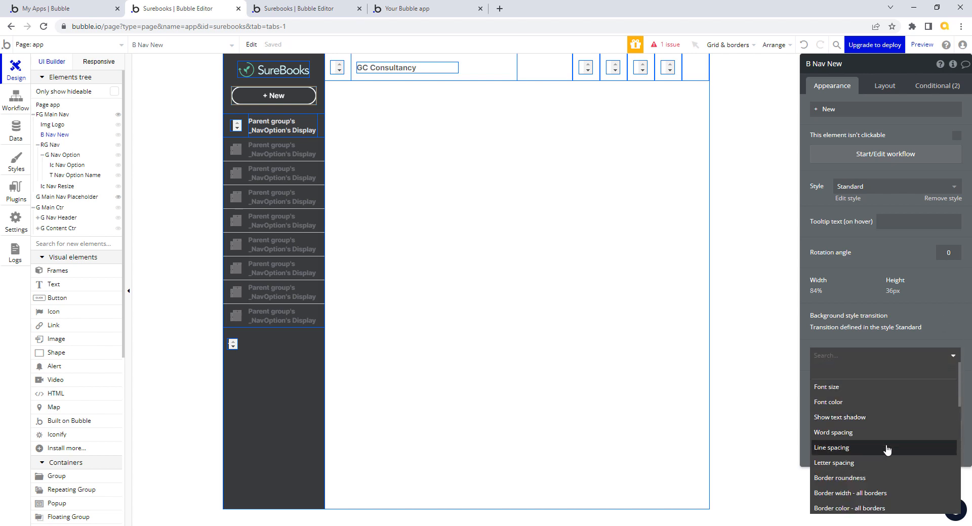
type("wi")
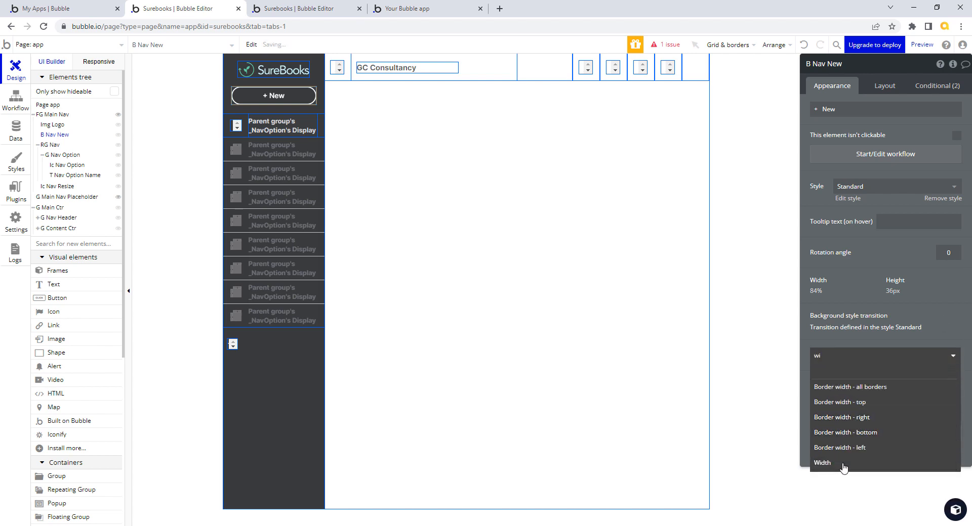
left_click(844, 468)
left_click(888, 369)
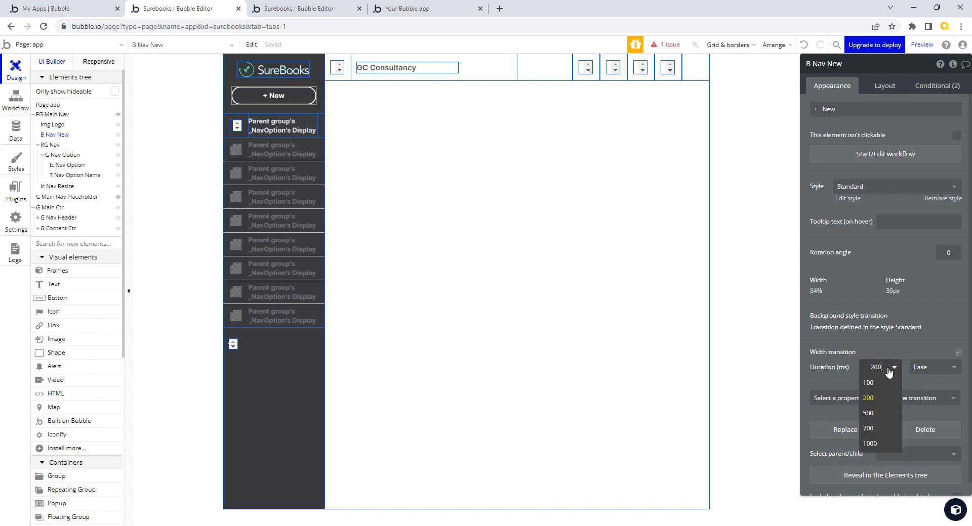
left_click(870, 383)
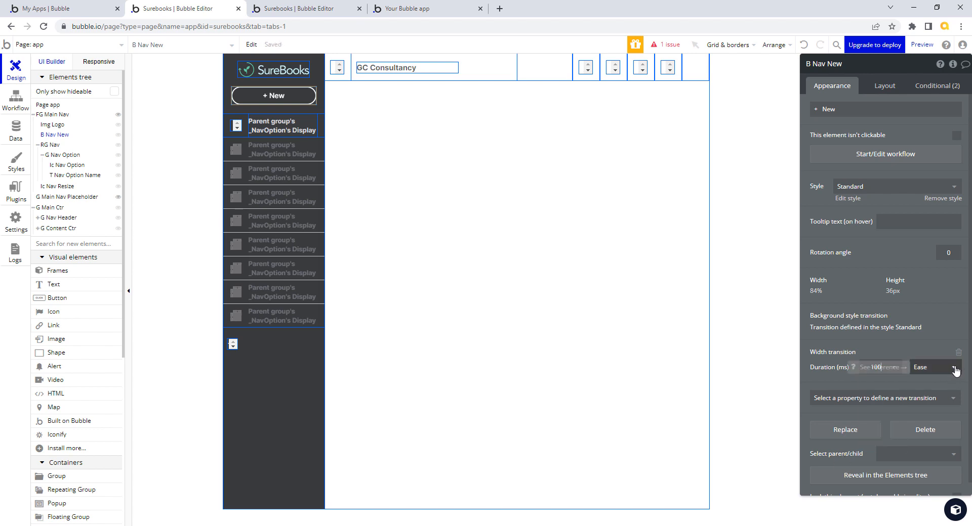
left_click(304, 9)
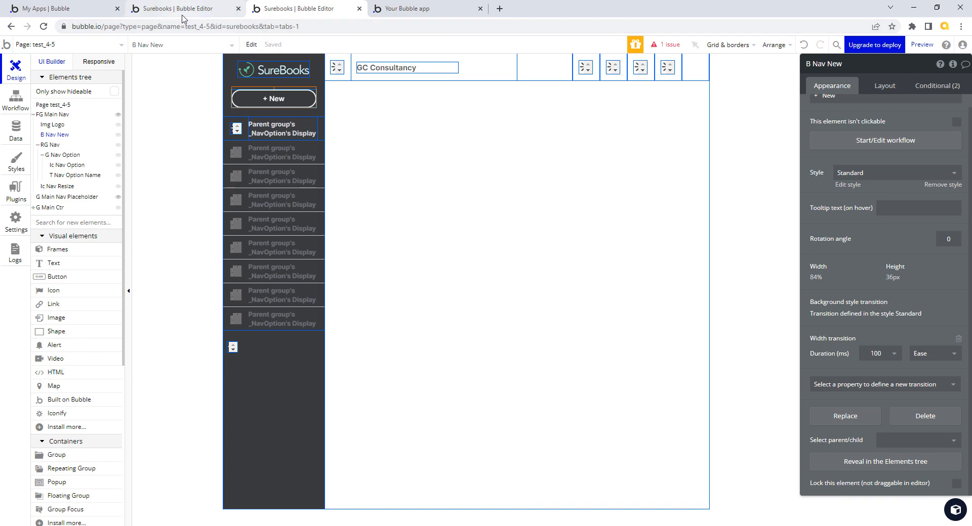
left_click(185, 11)
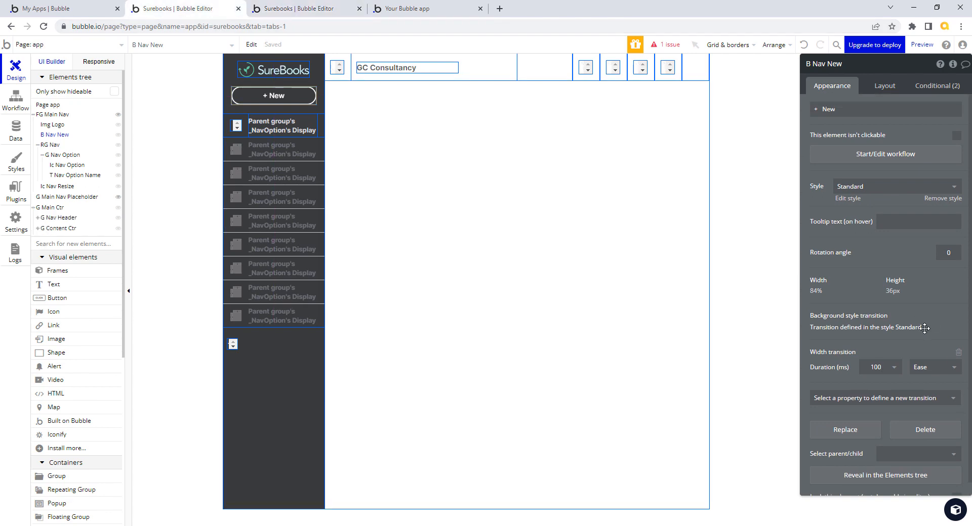
- Refresh the app preview and test the New button's width transition by repeatedly collapsing and expanding the side navigation
left_click(418, 12)
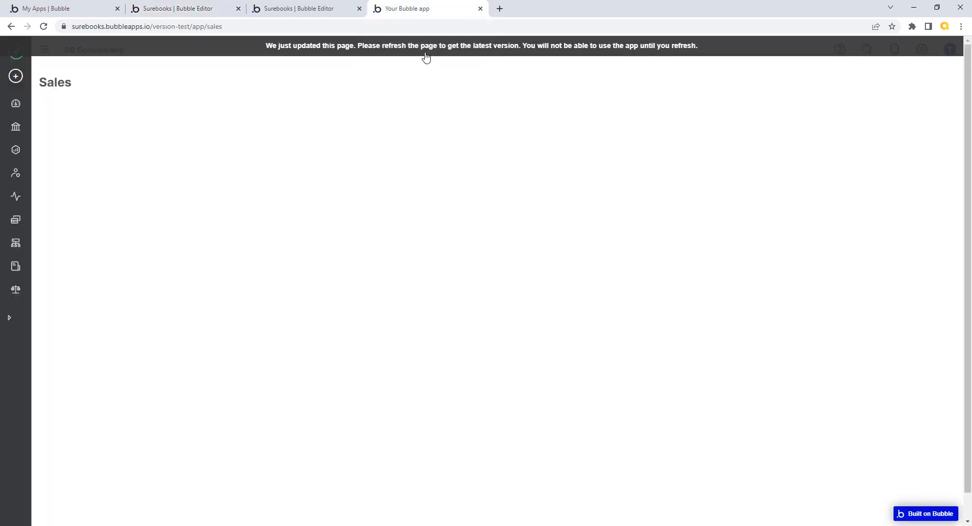
left_click(424, 51)
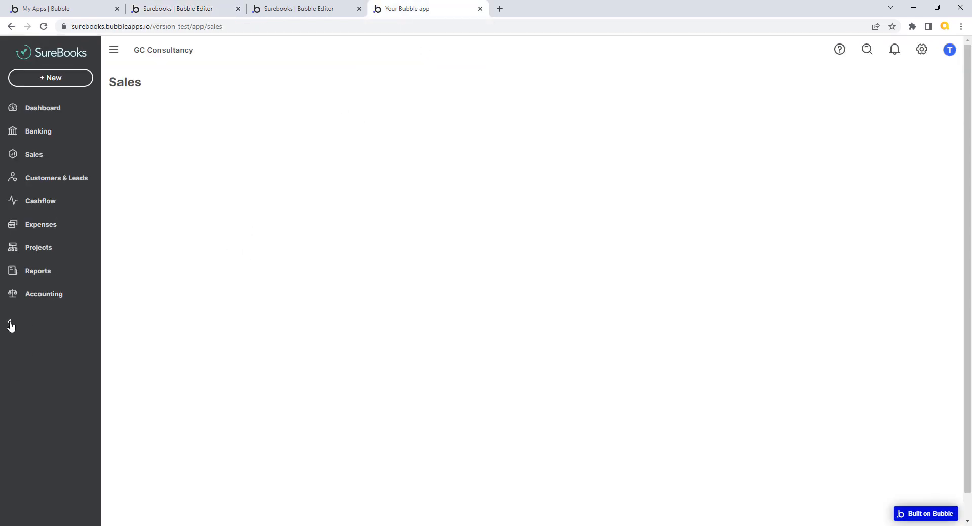
left_click(10, 323)
left_click(10, 323)
left_click(10, 324)
left_click(11, 325)
left_click(11, 325)
left_click(11, 325)
left_click(11, 325)
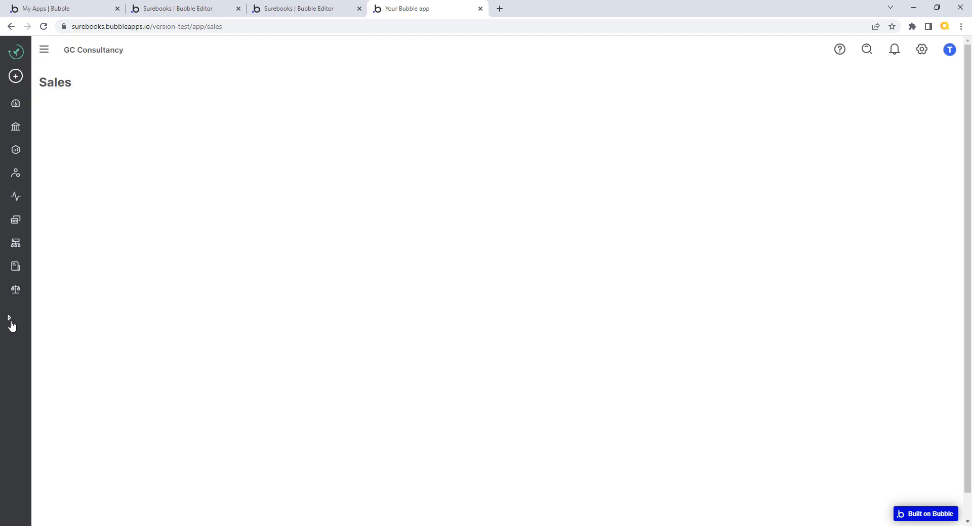
left_click(11, 326)
left_click(11, 325)
left_click(11, 326)
- Set B Nav New's width transition duration to 170 ms on the app page
left_click(201, 10)
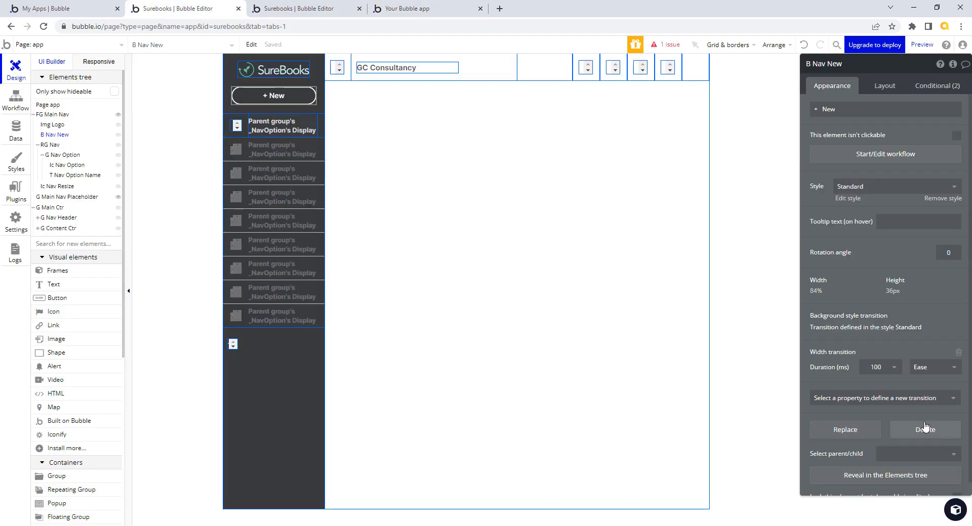
left_click(886, 368)
left_click(882, 383)
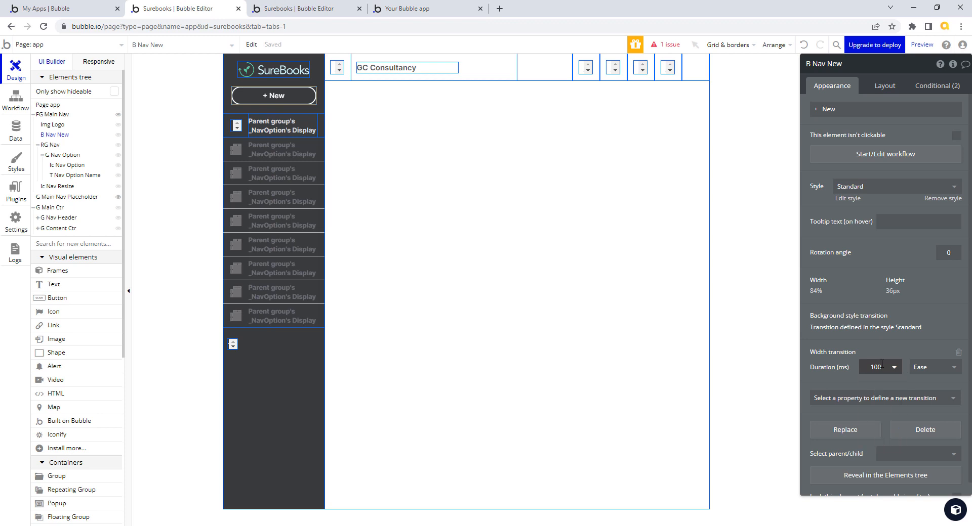
double_click(873, 368)
type("170")
- Reload the app preview, toggle the side navigation repeatedly to check the 170 ms New button transition, and try its Banking and Sales options
left_click(429, 12)
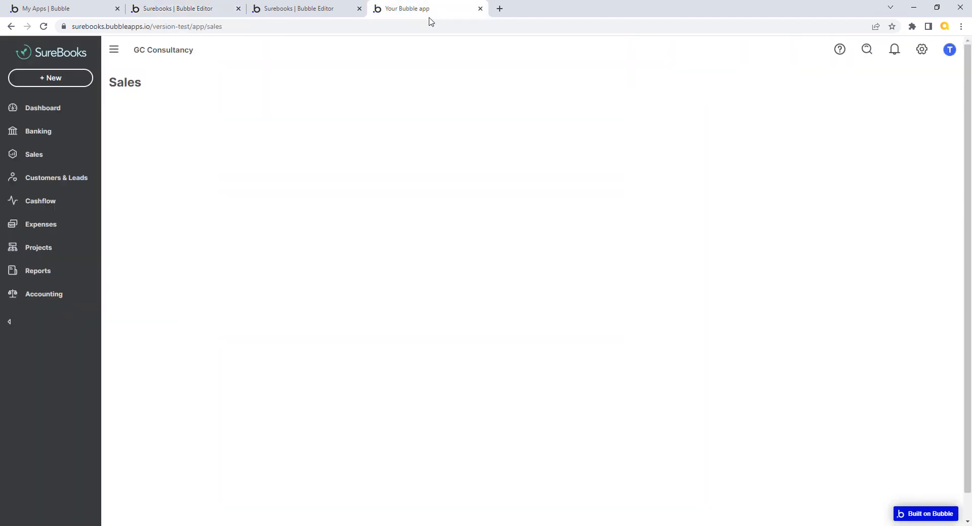
key("F5")
left_click(10, 323)
left_click(10, 322)
left_click(10, 323)
left_click(10, 323)
left_click(10, 323)
left_click(10, 323)
left_click(10, 323)
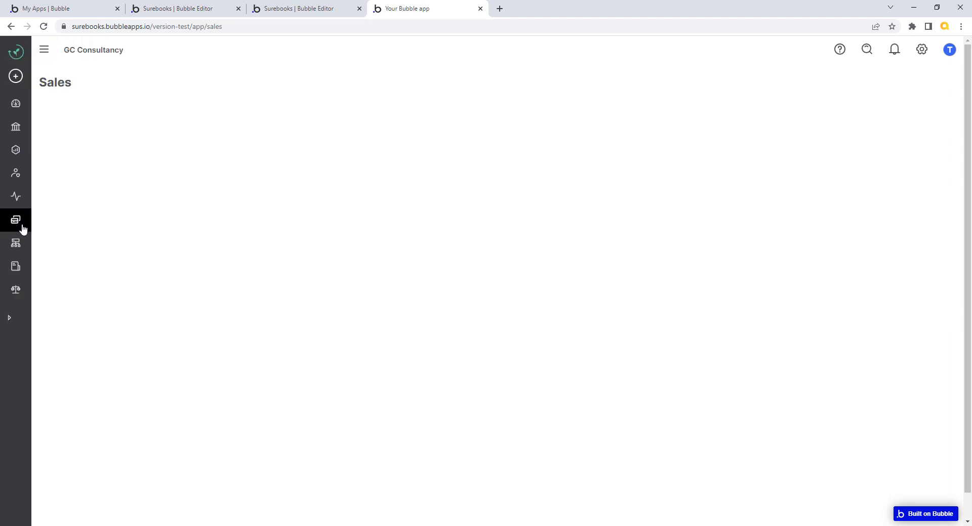
left_click(26, 130)
left_click(19, 152)
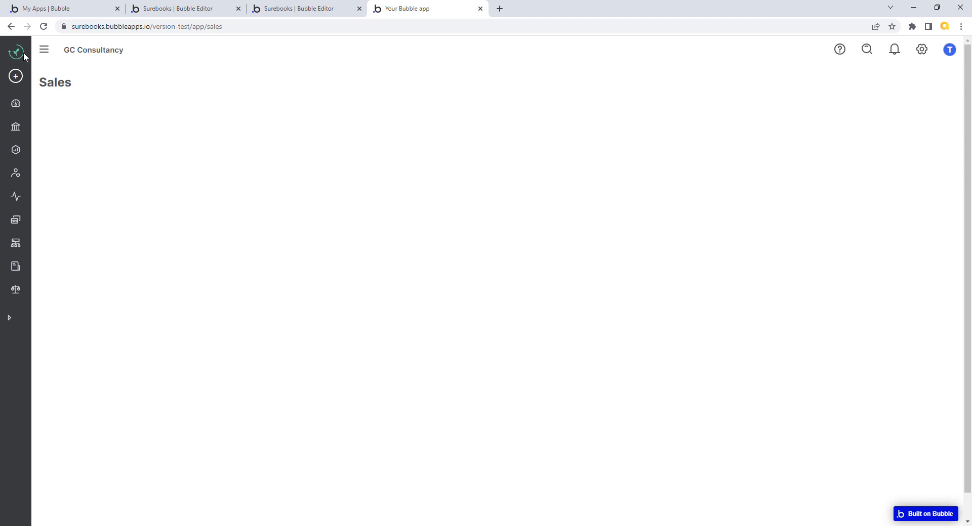
- Compare the side navigation's expand and collapse animation in the app preview with the test_4-5 page preview
left_click(9, 320)
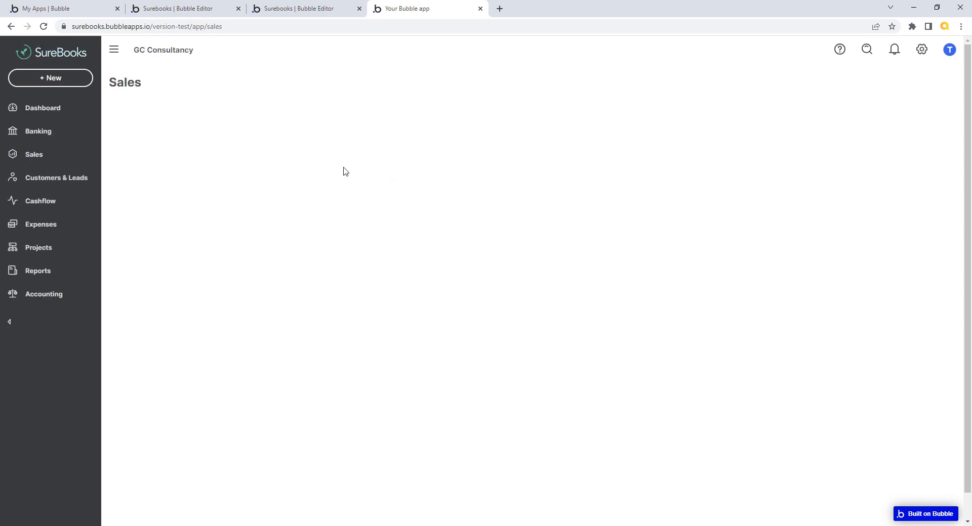
left_click(10, 322)
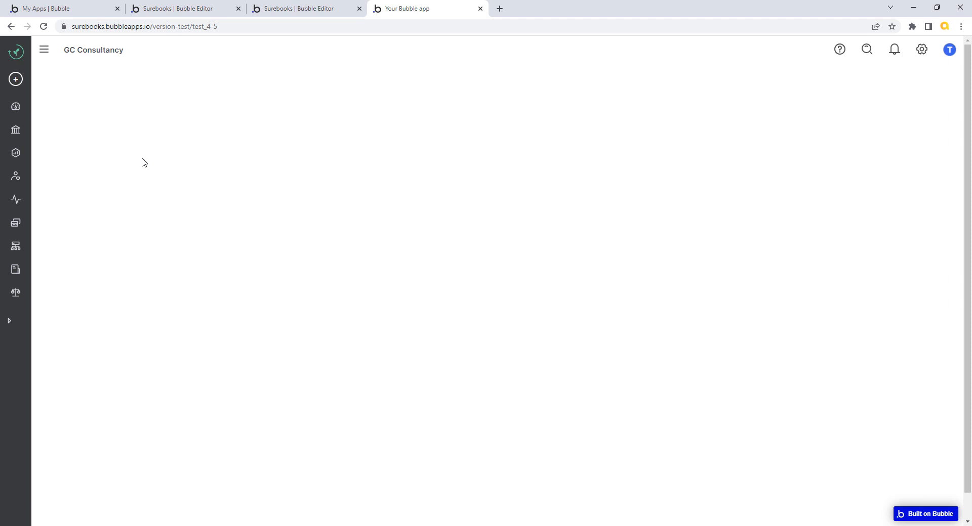
left_click(9, 318)
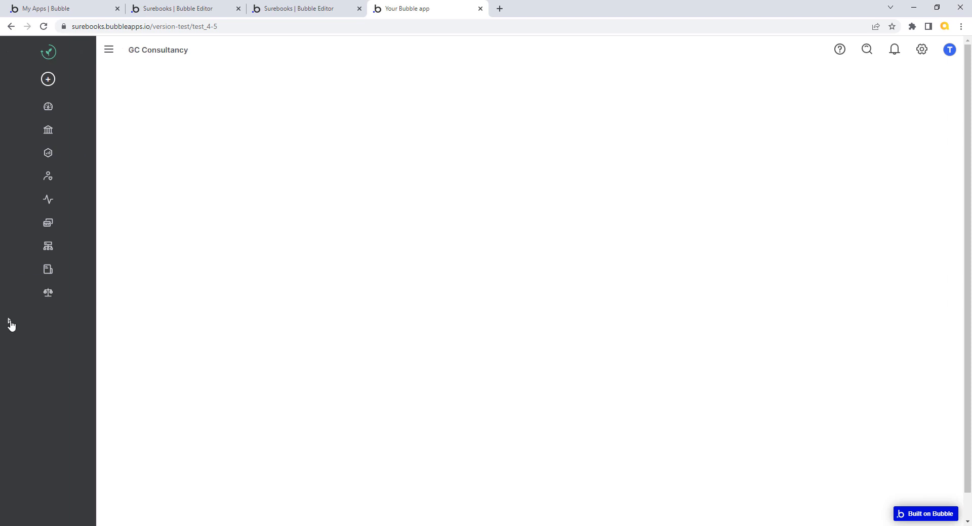
left_click(10, 327)
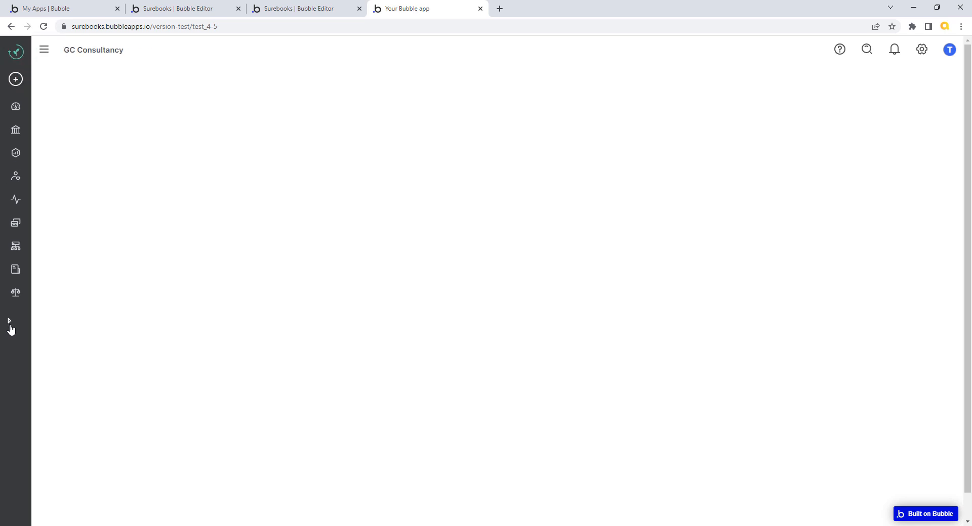